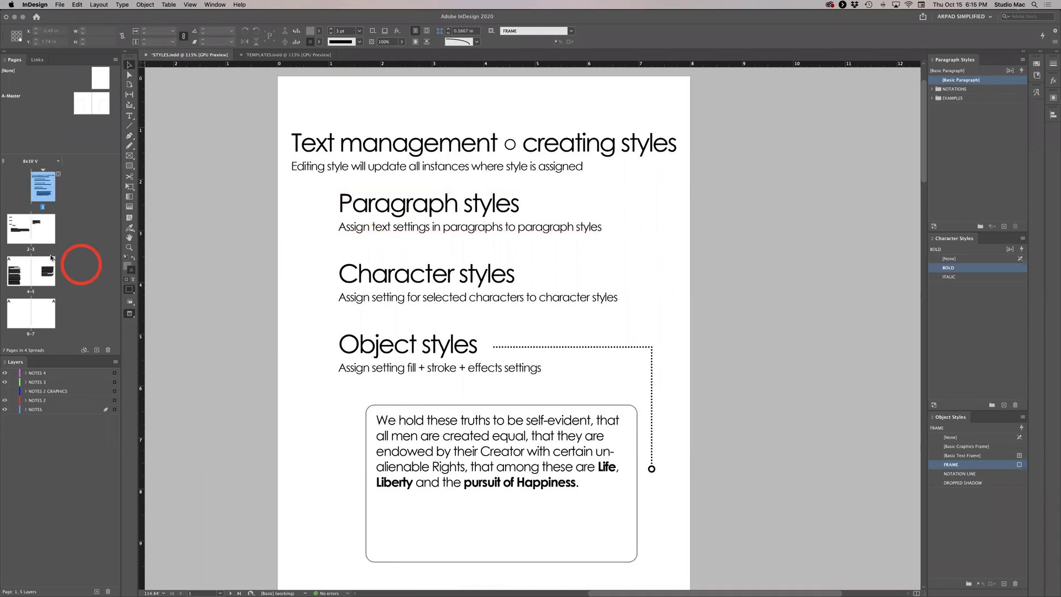
On the spread of pages 2–3, set the font of the "Sample title 01" text to Baskerville.
{"action": "double_click", "coordinate": [43, 236]}
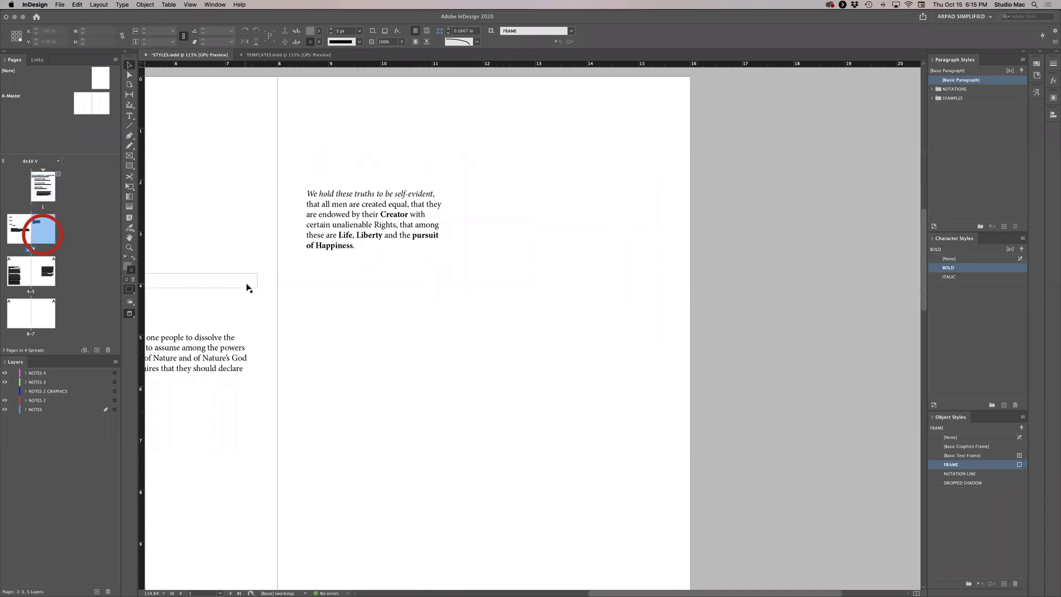
{"action": "left_click", "coordinate": [248, 285]}
{"action": "scroll", "coordinate": [250, 286], "scroll_direction": "left", "scroll_amount": 10}
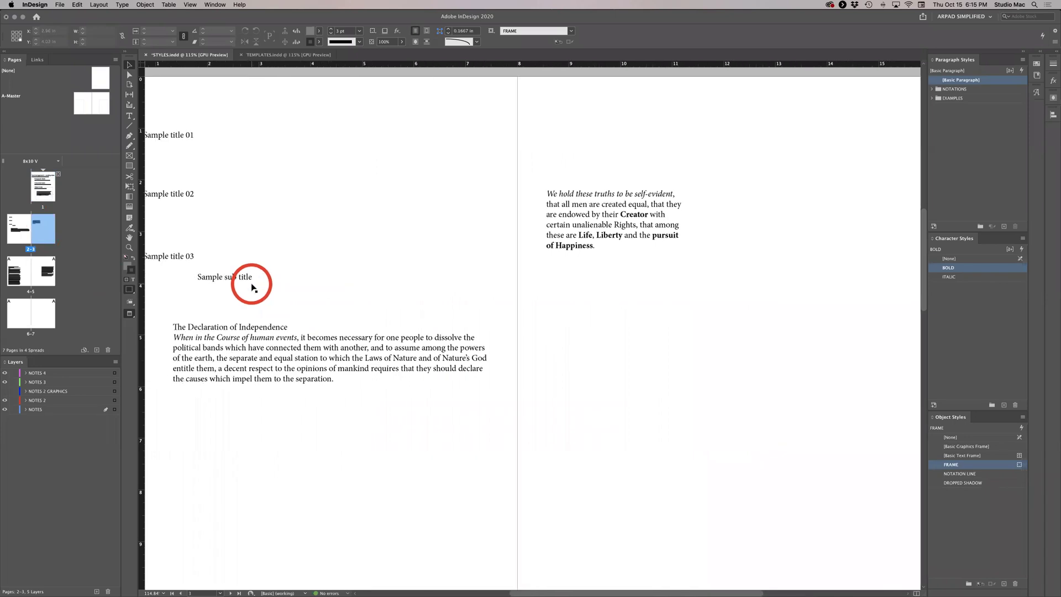
{"action": "scroll", "coordinate": [246, 281], "scroll_direction": "left", "scroll_amount": 4}
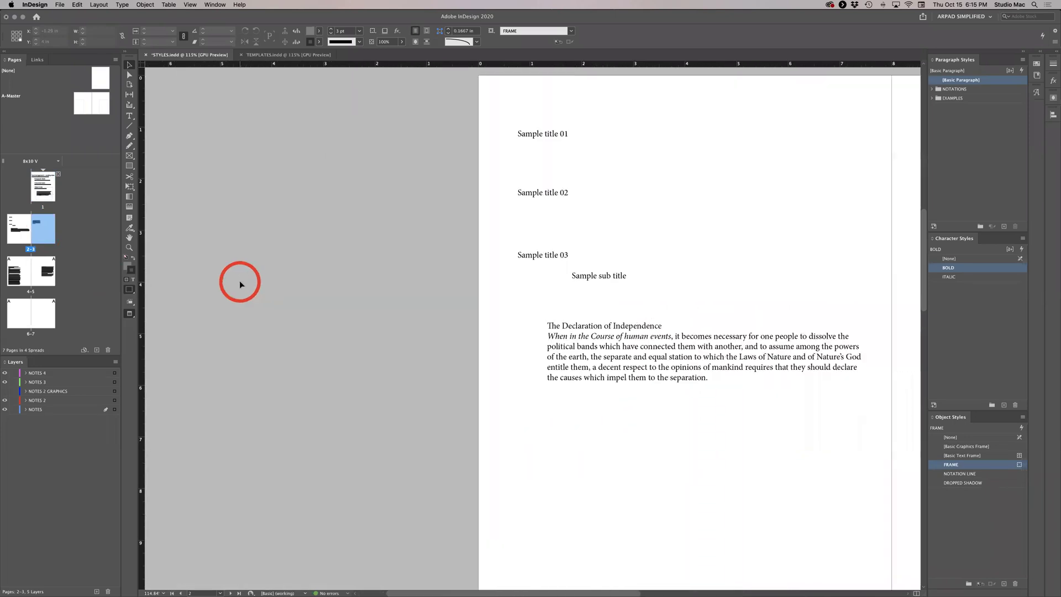
{"action": "key", "text": "super+alt+0"}
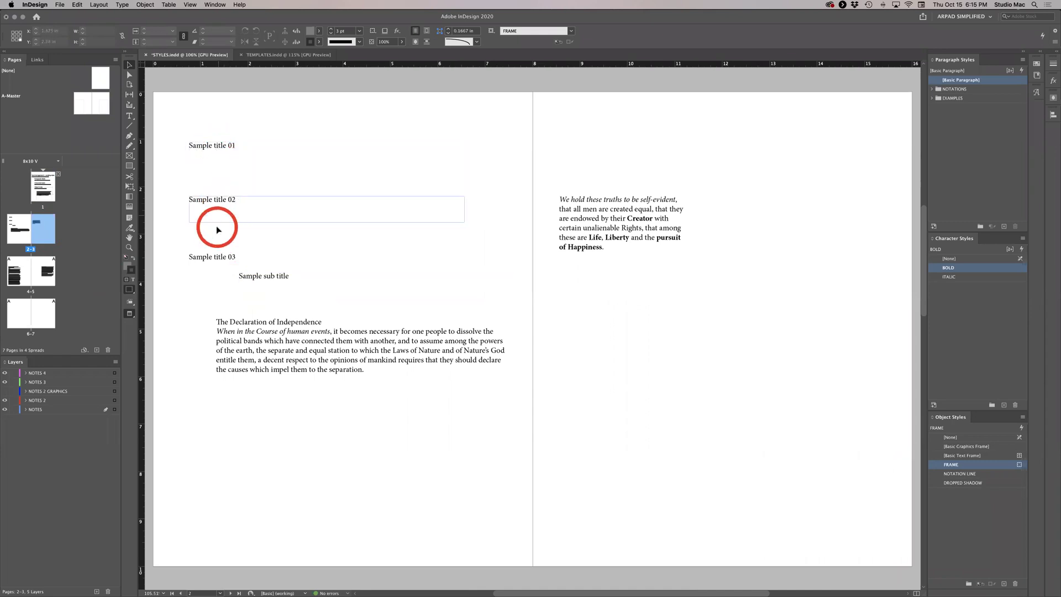
{"action": "double_click", "coordinate": [239, 145]}
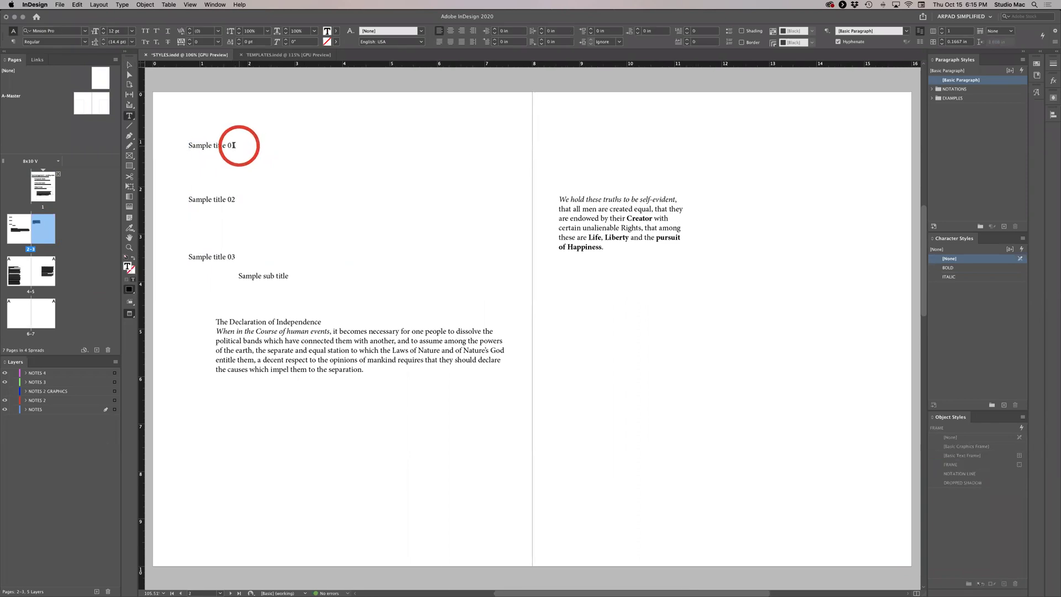
{"action": "left_click_drag", "start_coordinate": [234, 145], "coordinate": [182, 149]}
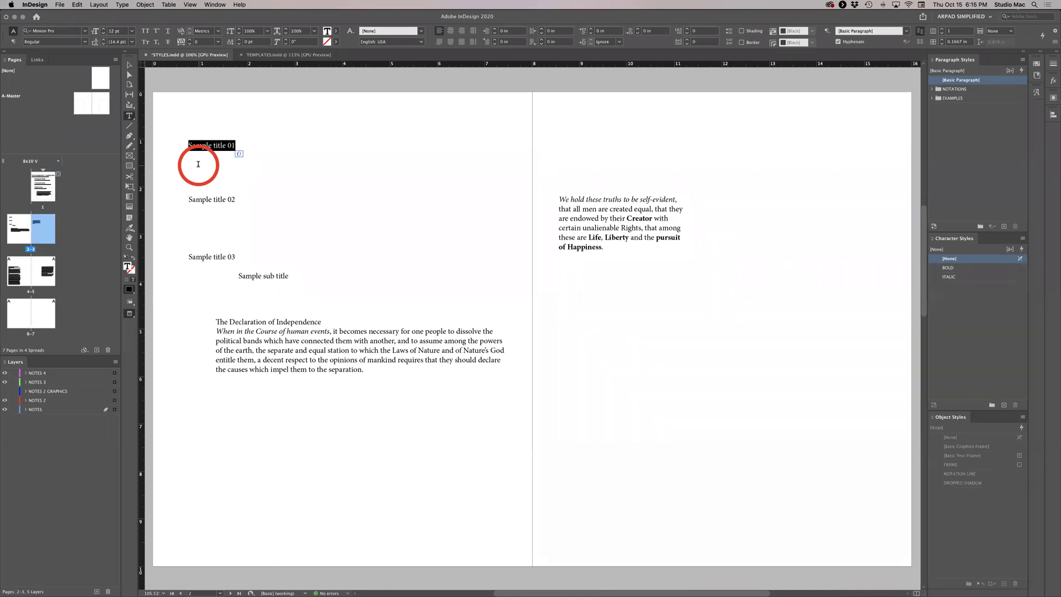
{"action": "left_click", "coordinate": [216, 150]}
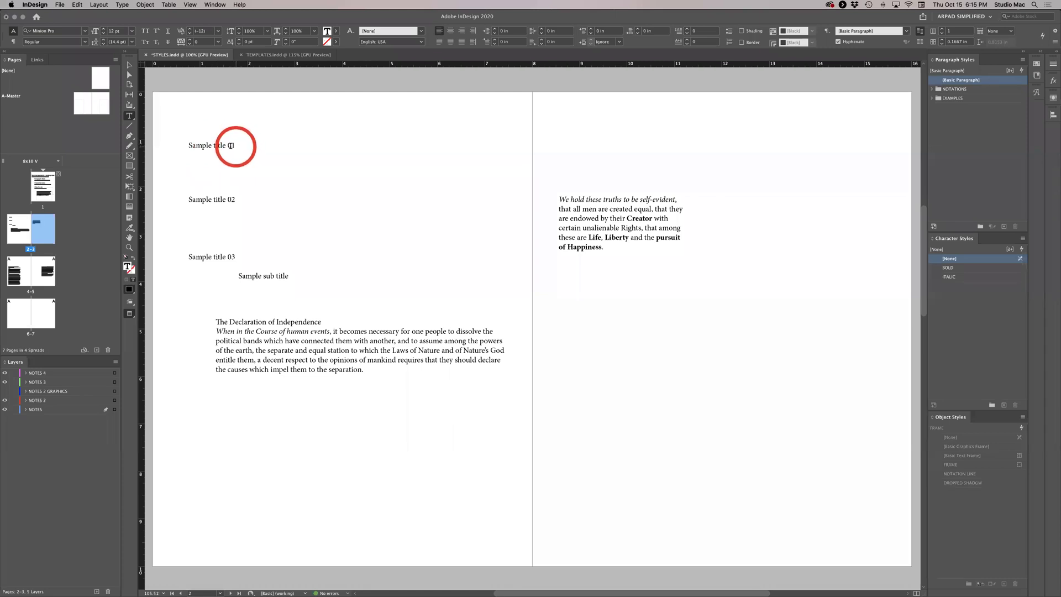
{"action": "left_click_drag", "start_coordinate": [237, 146], "coordinate": [167, 147]}
{"action": "scroll", "coordinate": [212, 126], "scroll_direction": "left", "scroll_amount": 1}
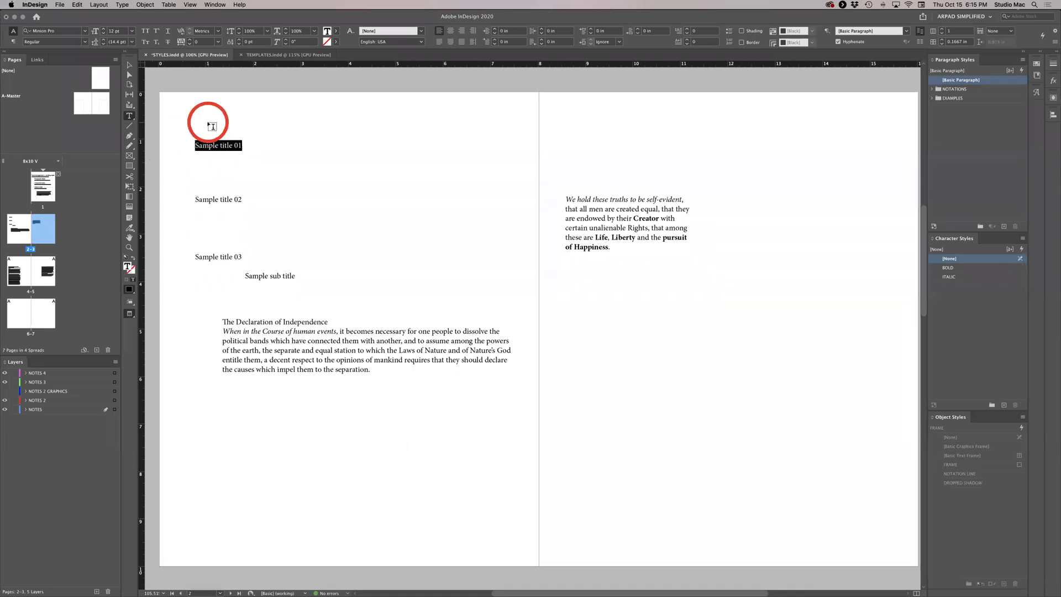
{"action": "left_click", "coordinate": [84, 31]}
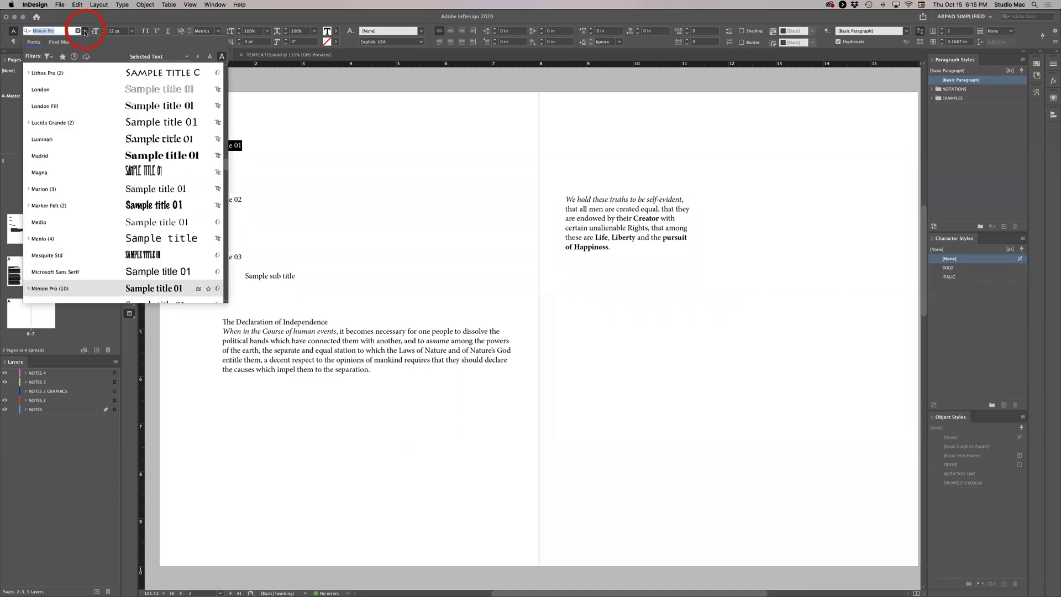
{"action": "scroll", "coordinate": [84, 86], "scroll_direction": "up", "scroll_amount": 15}
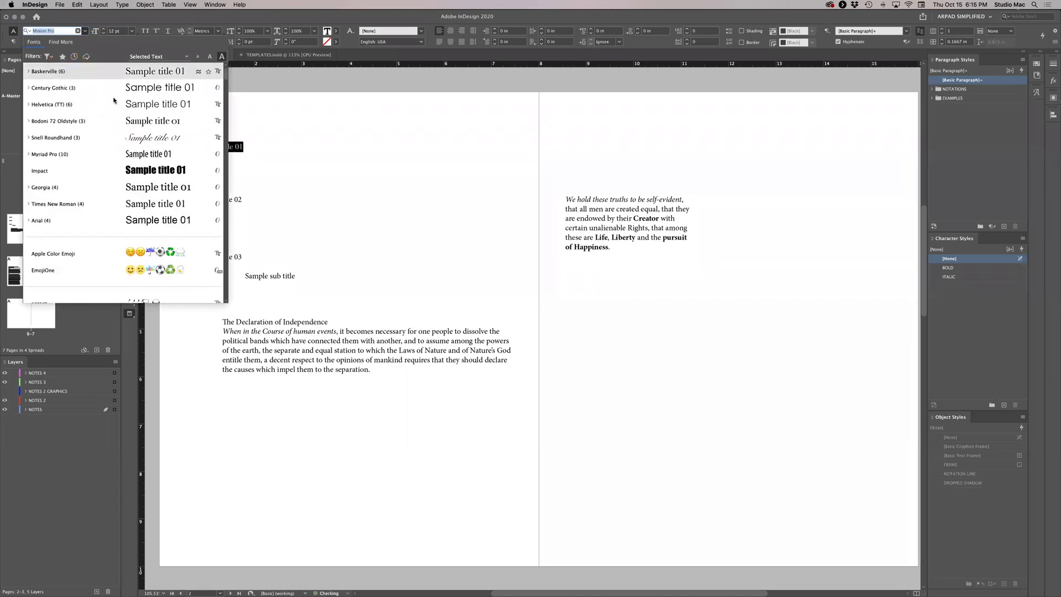
{"action": "left_click", "coordinate": [70, 71]}
Set the "Sample title 01" text to 18 pt with a tracking of -50.
{"action": "left_click", "coordinate": [104, 28]}
{"action": "left_click", "coordinate": [104, 28]}
{"action": "left_click", "coordinate": [104, 29]}
{"action": "left_click", "coordinate": [104, 29]}
{"action": "left_click", "coordinate": [104, 29]}
{"action": "left_click", "coordinate": [104, 29]}
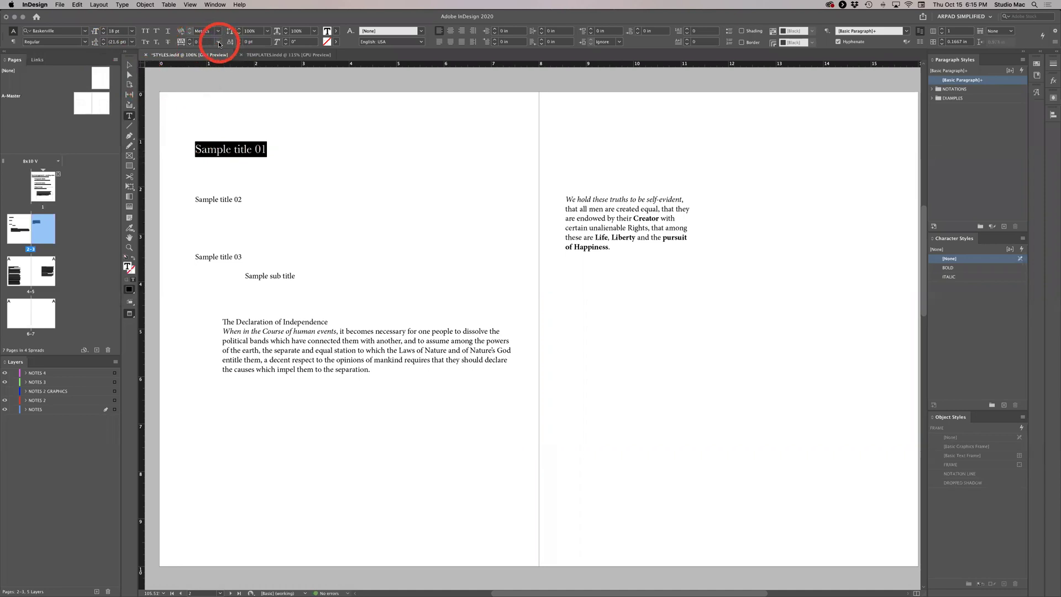
{"action": "left_click", "coordinate": [219, 44]}
{"action": "left_click", "coordinate": [215, 69]}
{"action": "left_click", "coordinate": [129, 65]}
{"action": "left_click", "coordinate": [251, 151]}
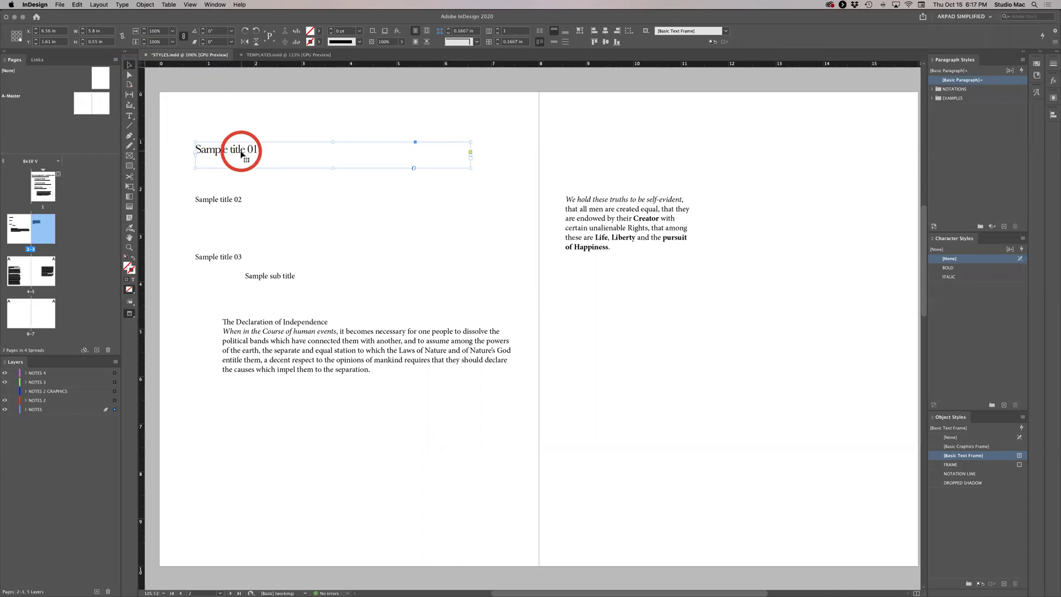
With the text cursor in "Sample title 01", create a paragraph style group named EXAMPLES 02.
{"action": "double_click", "coordinate": [237, 150]}
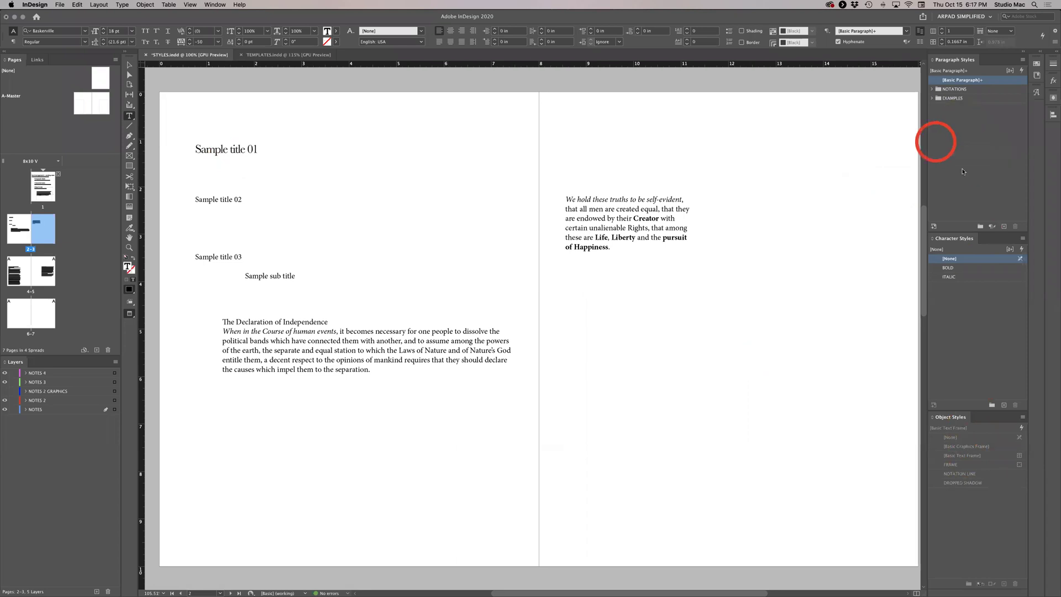
{"action": "left_click", "coordinate": [980, 228]}
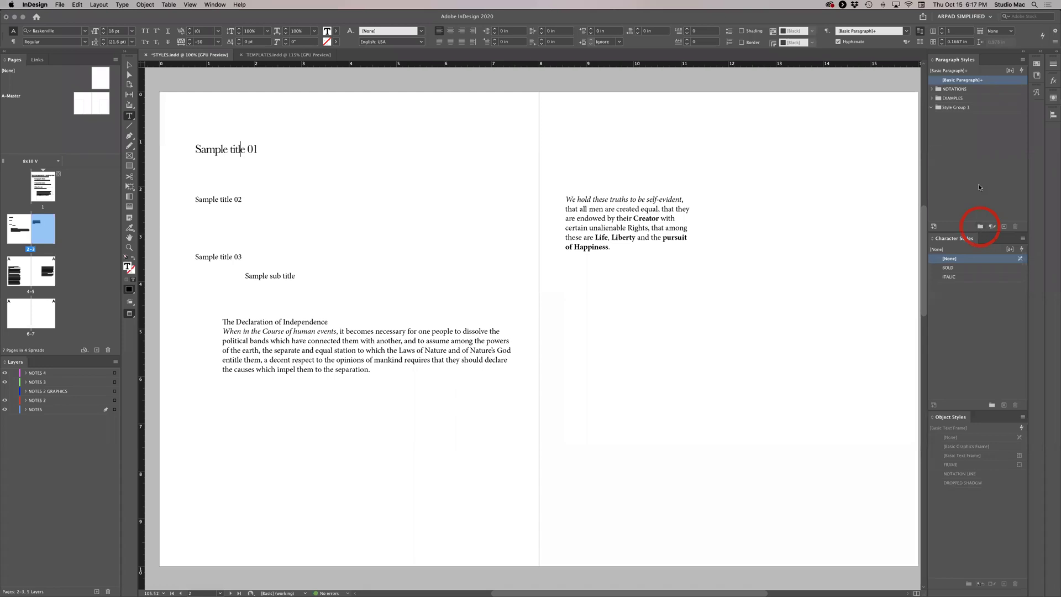
{"action": "left_click", "coordinate": [956, 109]}
{"action": "double_click", "coordinate": [956, 109]}
{"action": "left_click", "coordinate": [846, 189]}
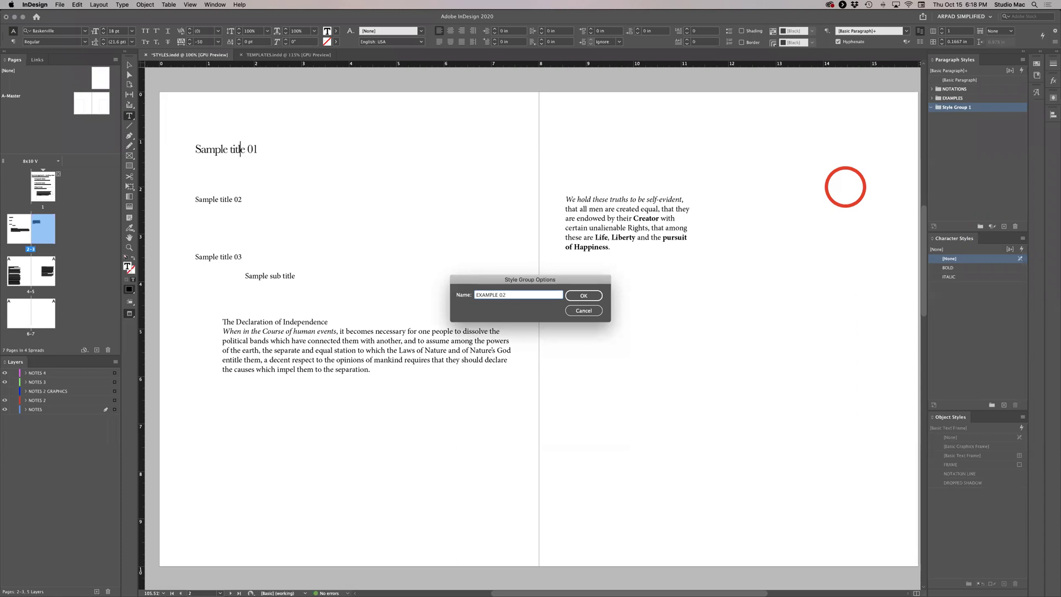
{"action": "type", "text": "S"}
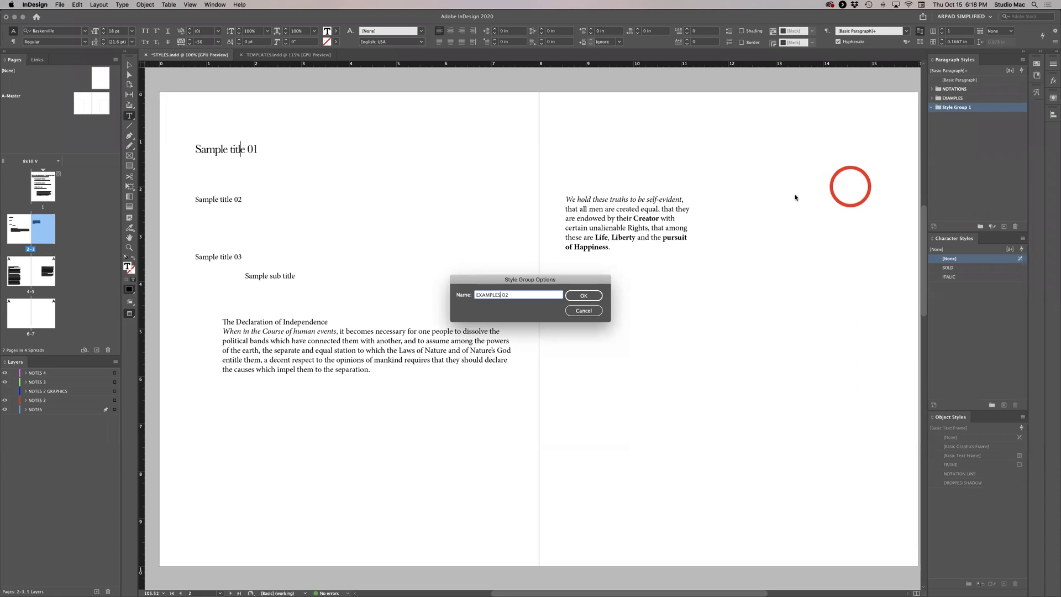
{"action": "left_click", "coordinate": [584, 296]}
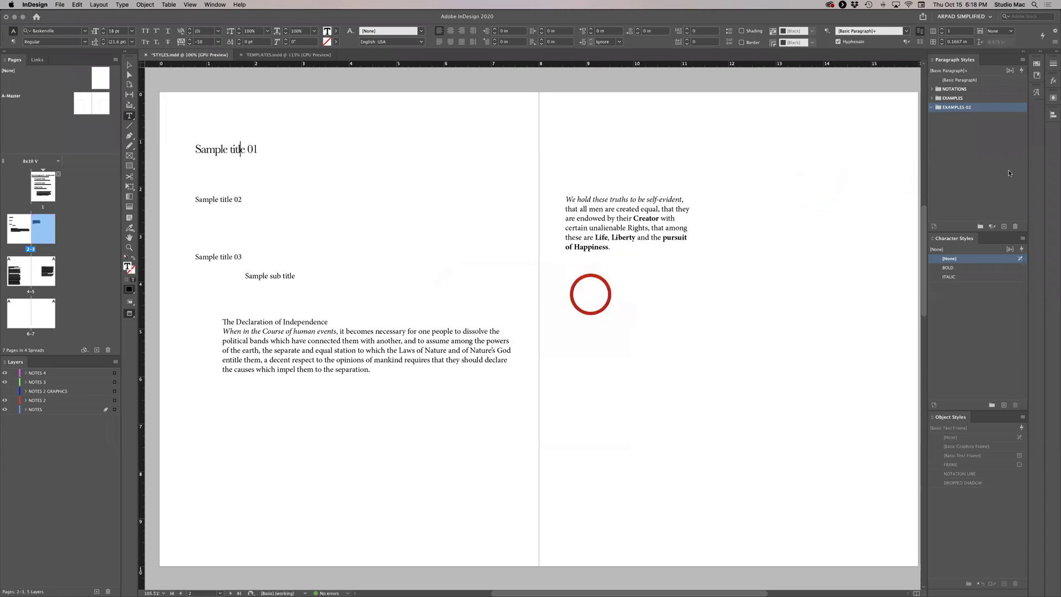
Create a paragraph style from the "Sample title 01" formatting in the EXAMPLES 02 group and name it TITLE 01.
{"action": "left_click", "coordinate": [1004, 228]}
{"action": "left_click", "coordinate": [973, 118]}
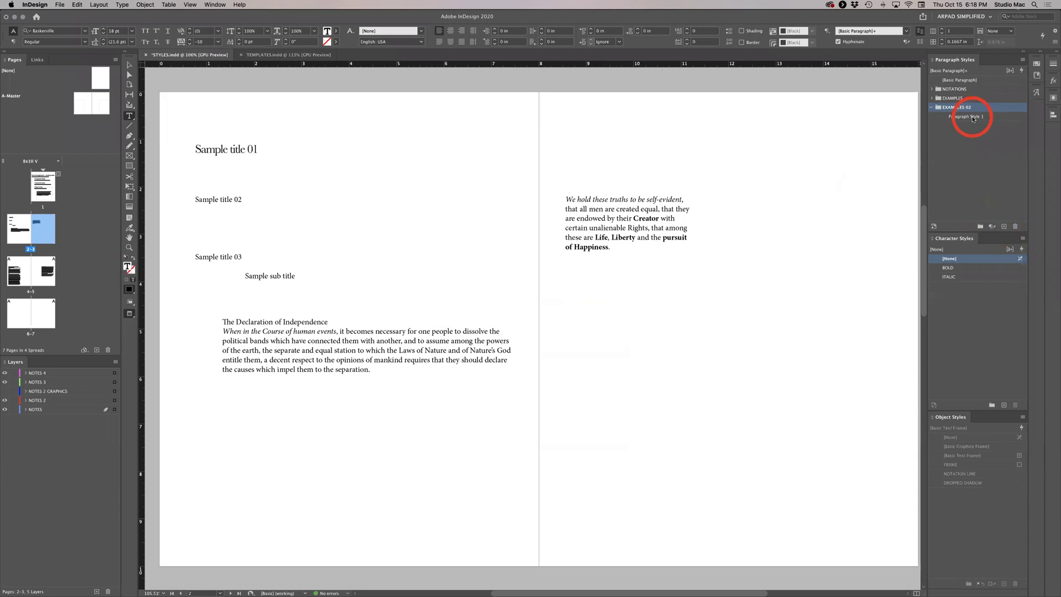
{"action": "left_click", "coordinate": [971, 117]}
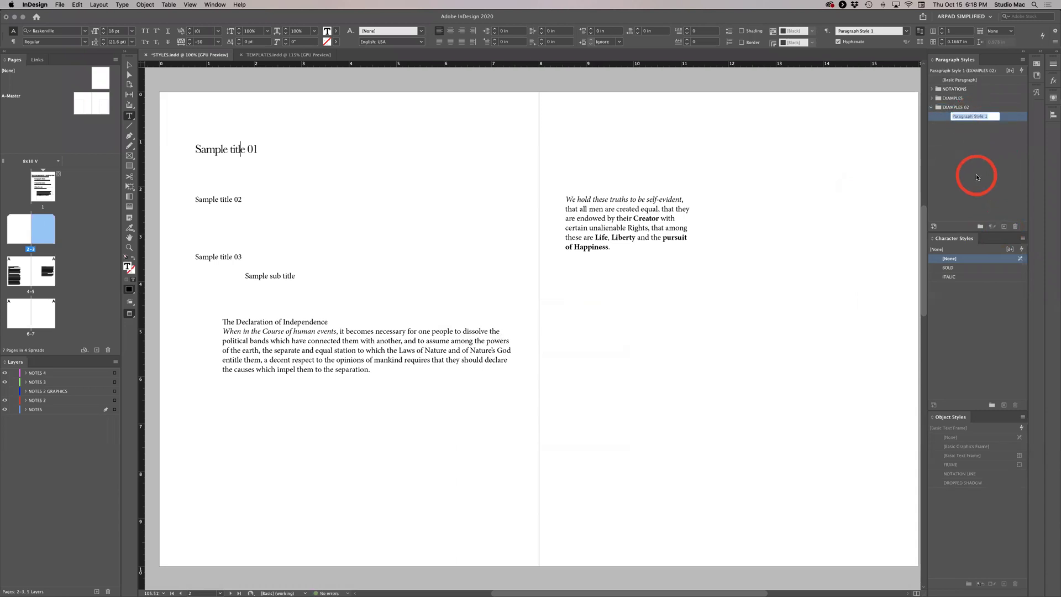
{"action": "type", "text": "Tit"}
{"action": "left_click", "coordinate": [978, 178]}
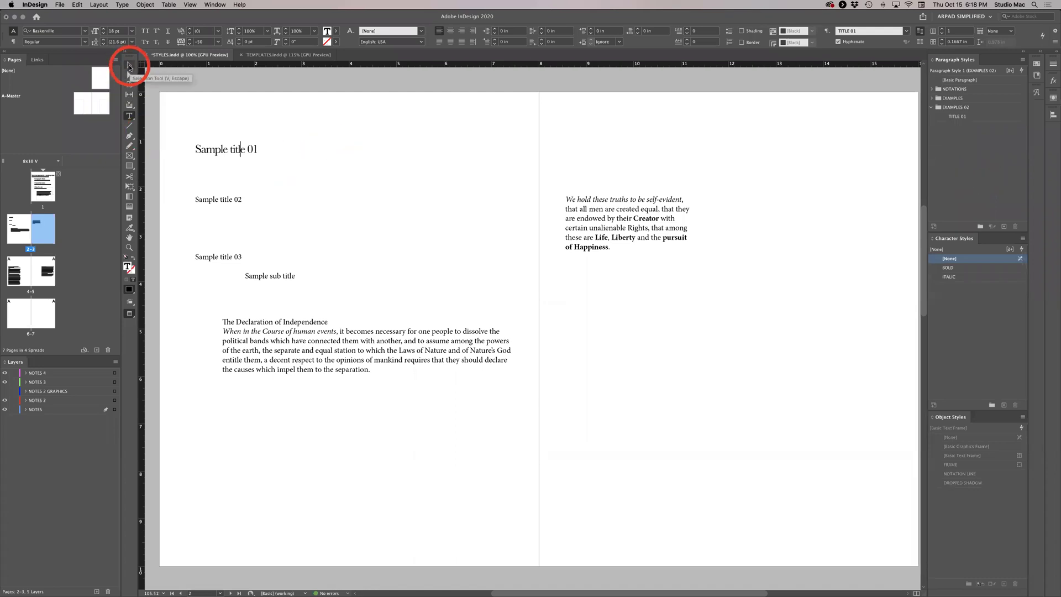
Apply the TITLE 01 paragraph style to "Sample title 02" and "Sample title 03", then deselect the text frame.
{"action": "left_click", "coordinate": [225, 202]}
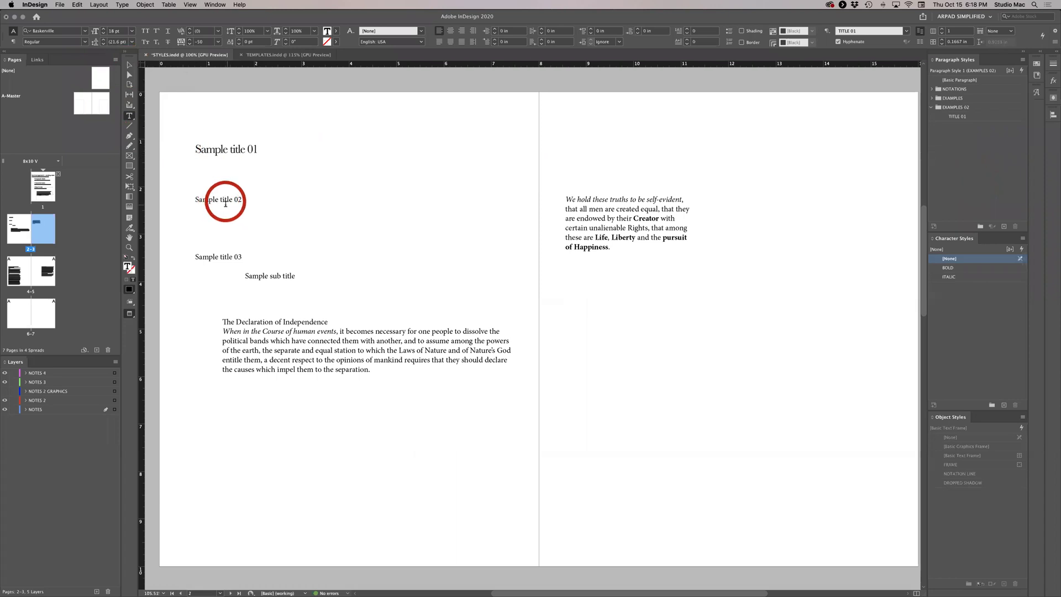
{"action": "left_click", "coordinate": [991, 120]}
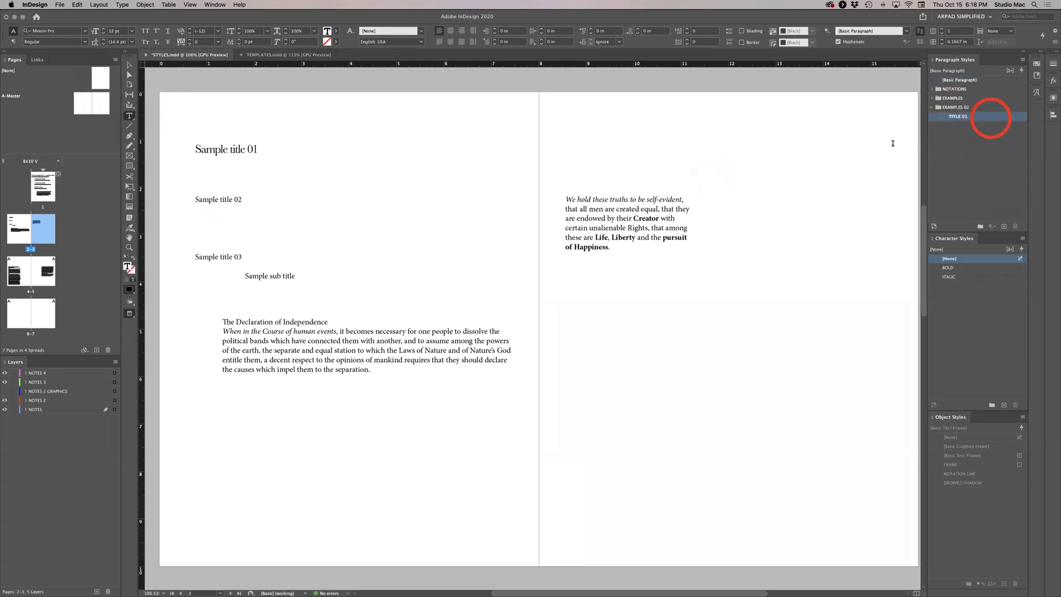
{"action": "left_click", "coordinate": [223, 255]}
{"action": "left_click", "coordinate": [984, 117]}
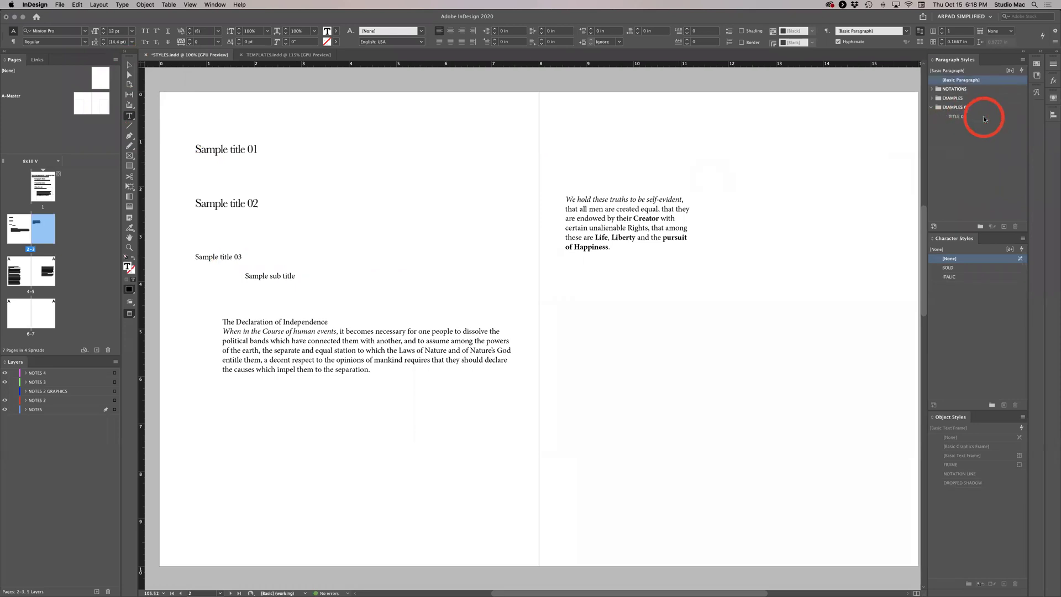
{"action": "left_click", "coordinate": [129, 65]}
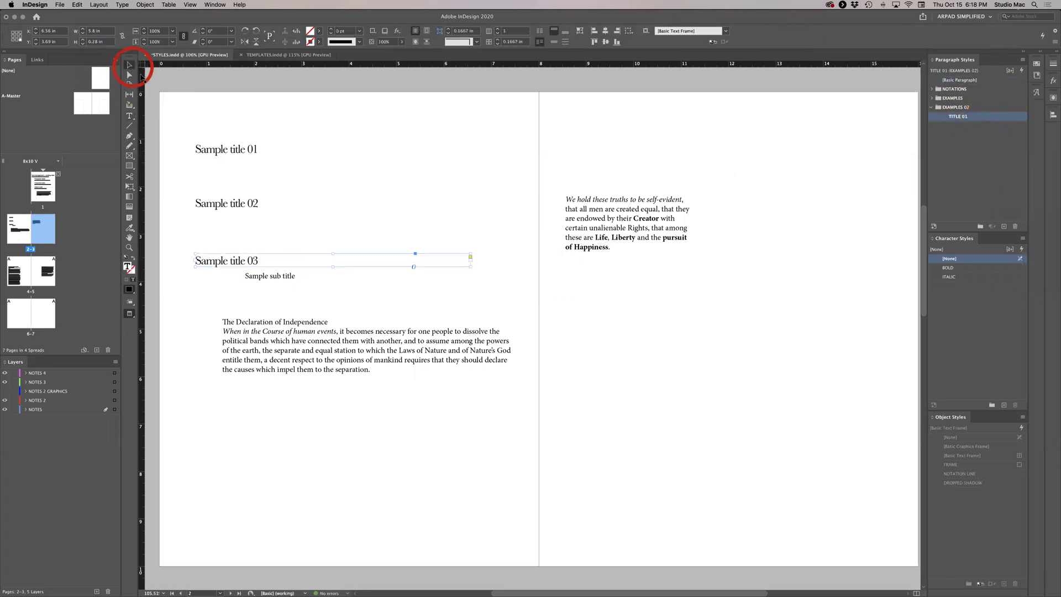
{"action": "left_click", "coordinate": [310, 123]}
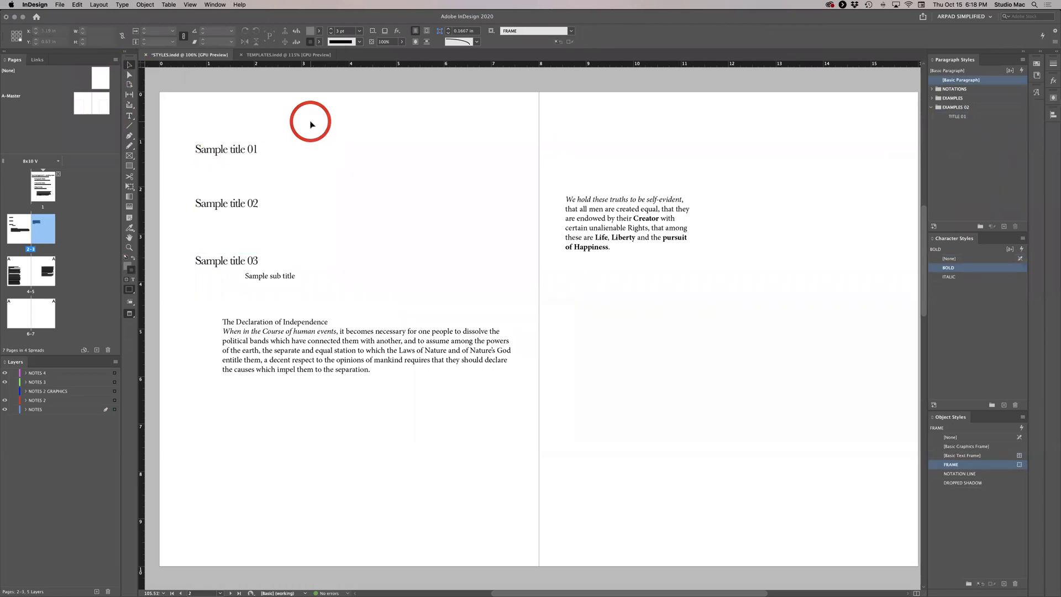
{"action": "left_click", "coordinate": [228, 156]}
{"action": "left_click", "coordinate": [230, 207]}
{"action": "left_click", "coordinate": [227, 156]}
{"action": "left_click", "coordinate": [229, 265]}
{"action": "left_click", "coordinate": [287, 132]}
{"action": "left_click", "coordinate": [232, 152]}
{"action": "left_click", "coordinate": [266, 152]}
{"action": "left_click", "coordinate": [221, 150]}
{"action": "left_click", "coordinate": [266, 150]}
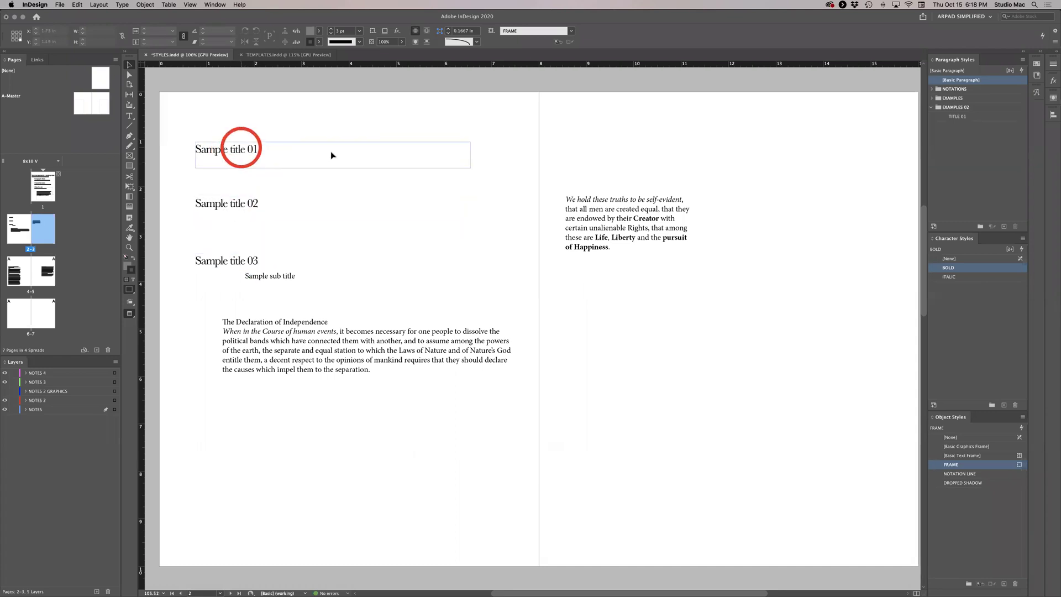
Edit the TITLE 01 paragraph style and set its font size to 22 pt in the basic character formats.
{"action": "left_click", "coordinate": [991, 117]}
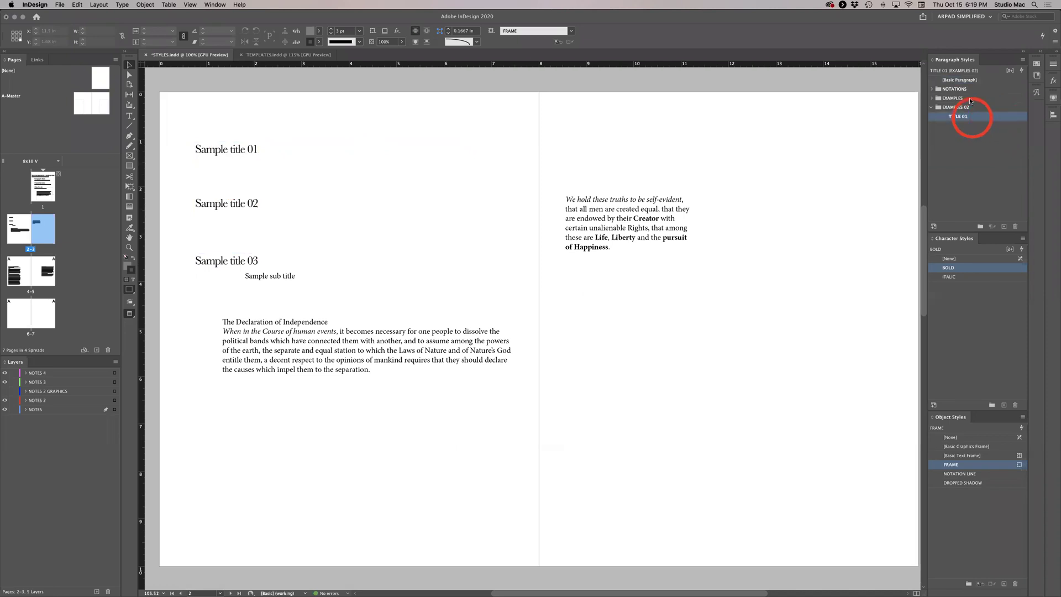
{"action": "double_click", "coordinate": [997, 117]}
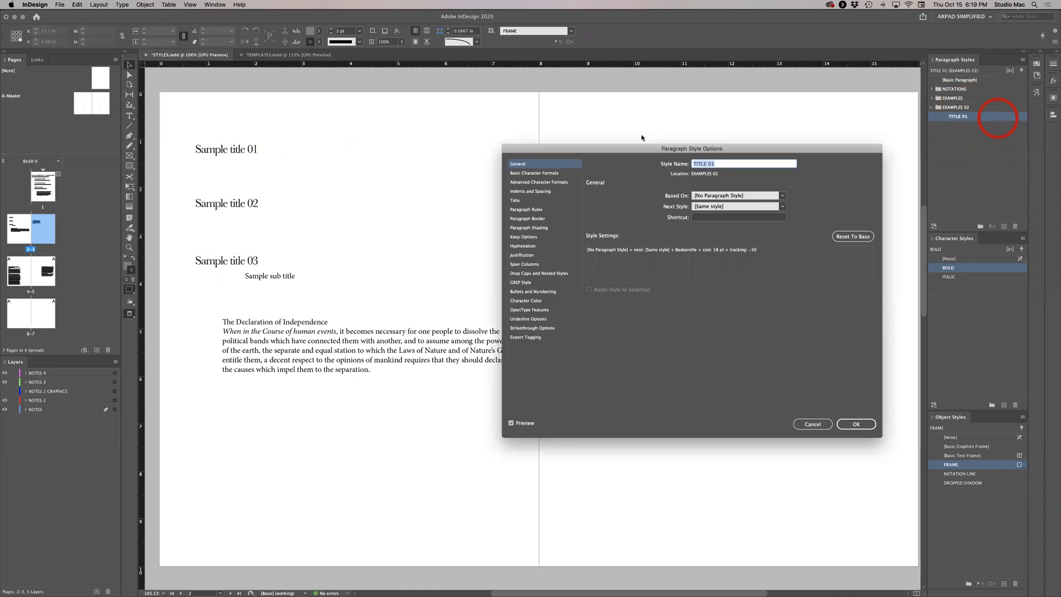
{"action": "left_click_drag", "start_coordinate": [622, 146], "coordinate": [622, 132]}
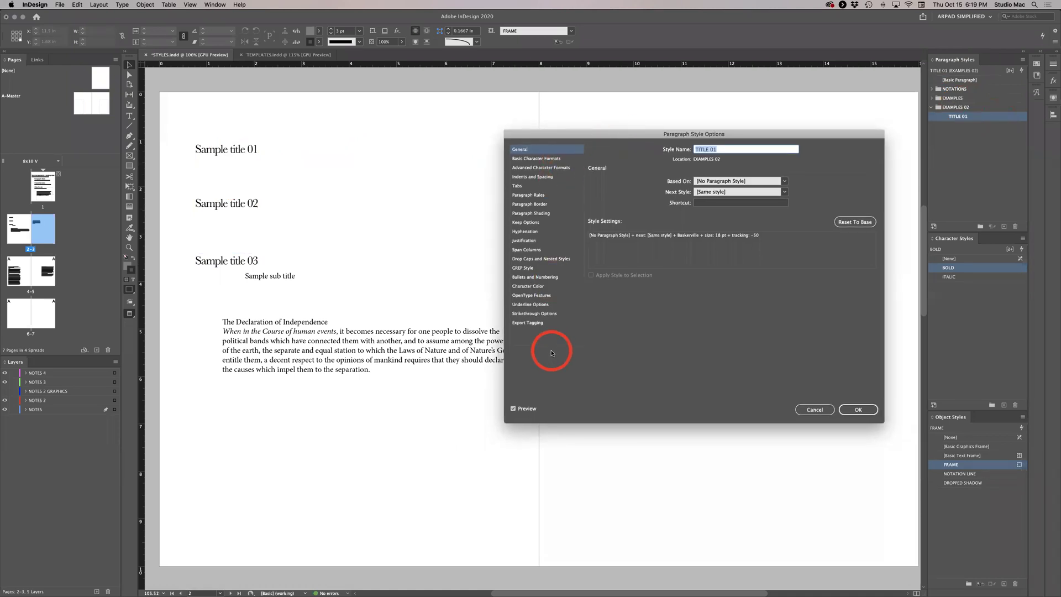
{"action": "left_click", "coordinate": [569, 159]}
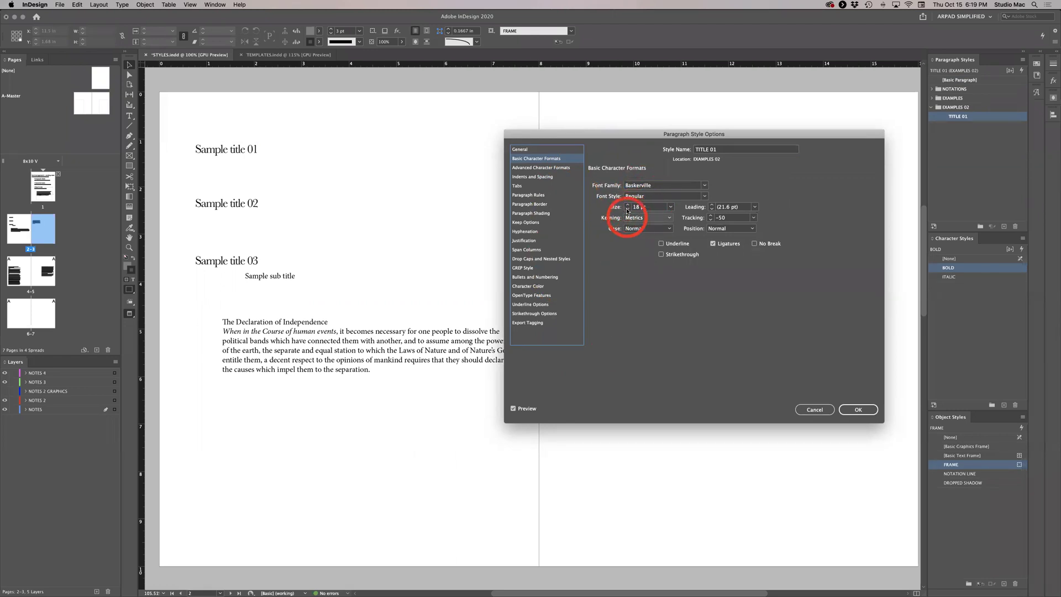
{"action": "left_click", "coordinate": [628, 204]}
{"action": "left_click", "coordinate": [628, 204]}
{"action": "left_click", "coordinate": [628, 205]}
{"action": "left_click", "coordinate": [628, 205]}
{"action": "left_click", "coordinate": [628, 204]}
{"action": "left_click", "coordinate": [628, 204]}
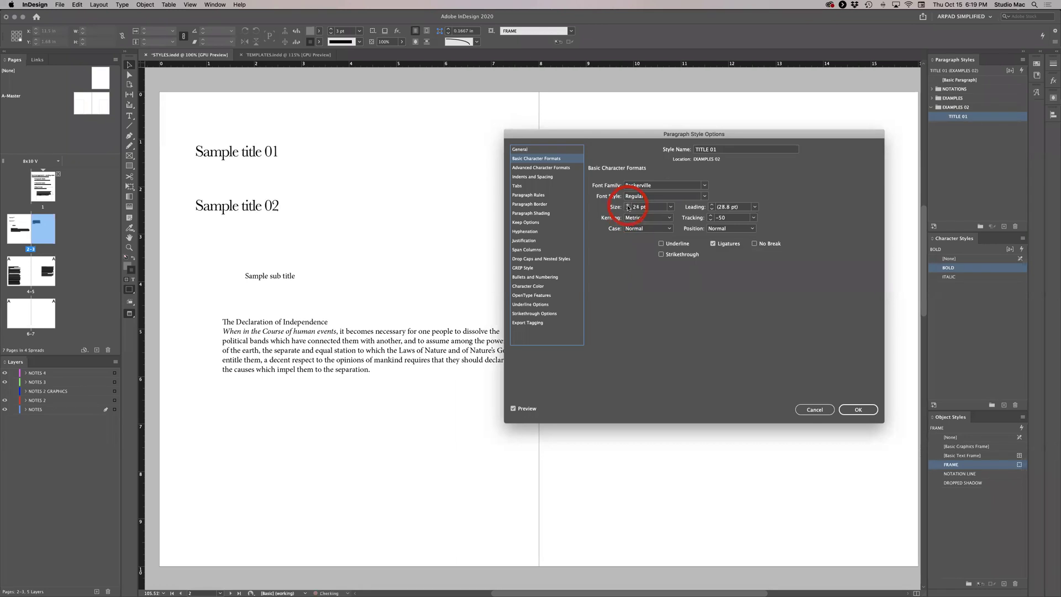
{"action": "left_click", "coordinate": [628, 210]}
{"action": "left_click", "coordinate": [628, 210]}
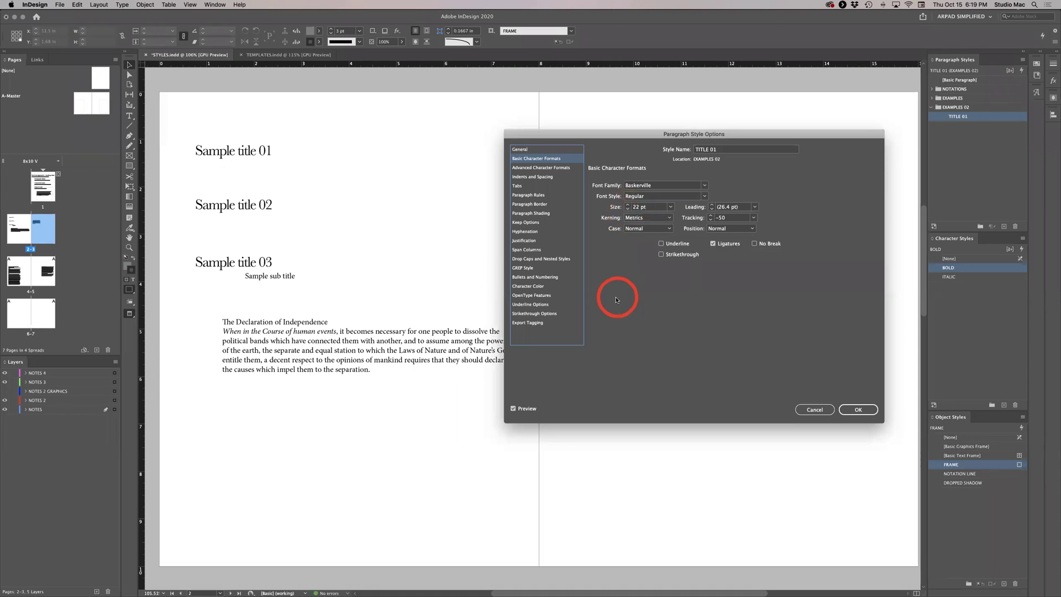
Set the character color of the TITLE 01 paragraph style to the TITLE COLOR swatch and save the style.
{"action": "left_click", "coordinate": [553, 287]}
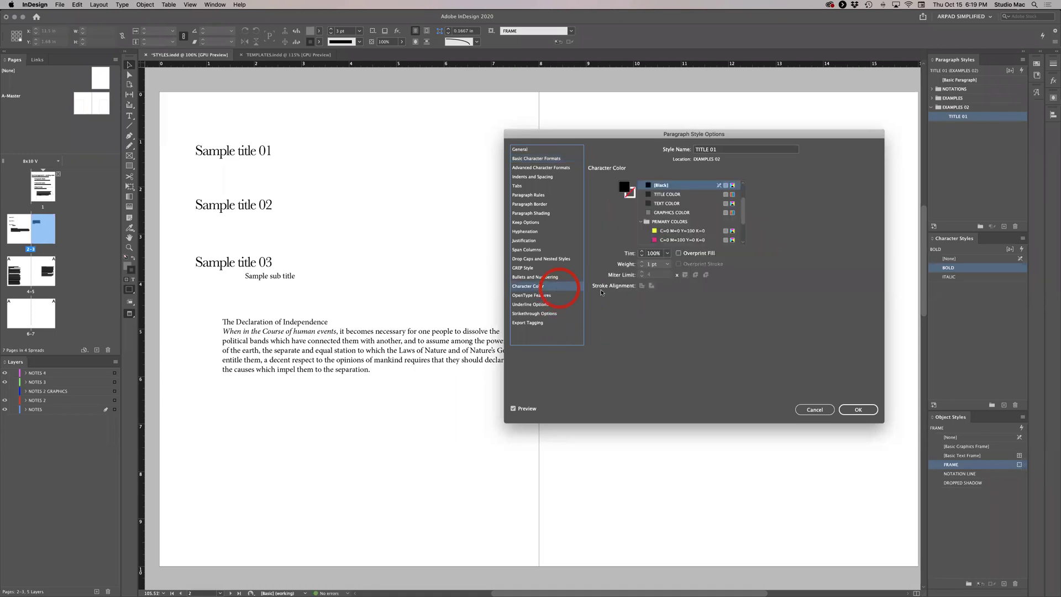
{"action": "scroll", "coordinate": [685, 235], "scroll_direction": "up", "scroll_amount": 1}
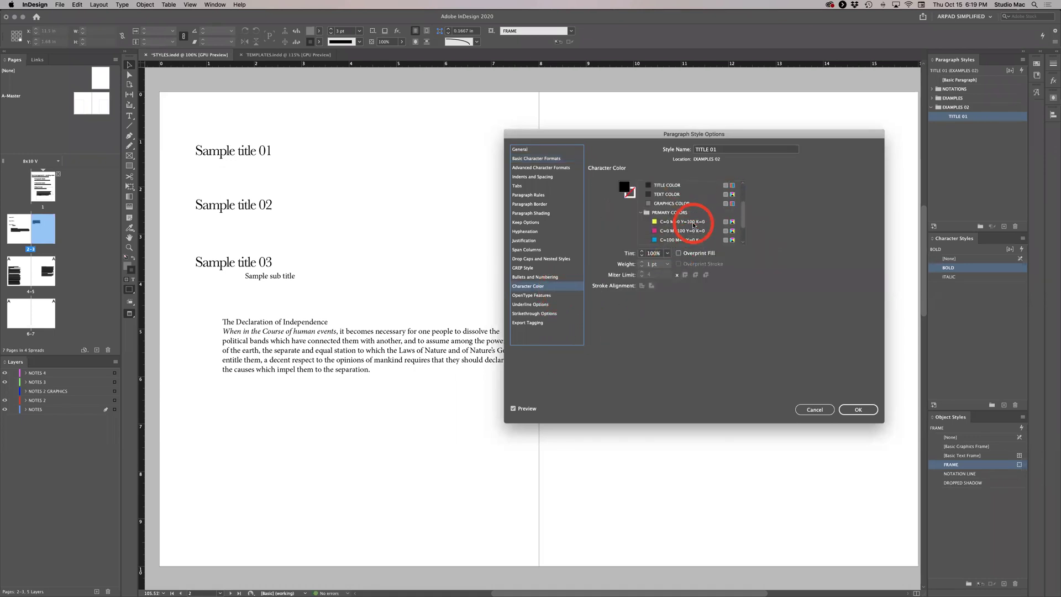
{"action": "left_click", "coordinate": [676, 203]}
{"action": "scroll", "coordinate": [679, 219], "scroll_direction": "up", "scroll_amount": 2}
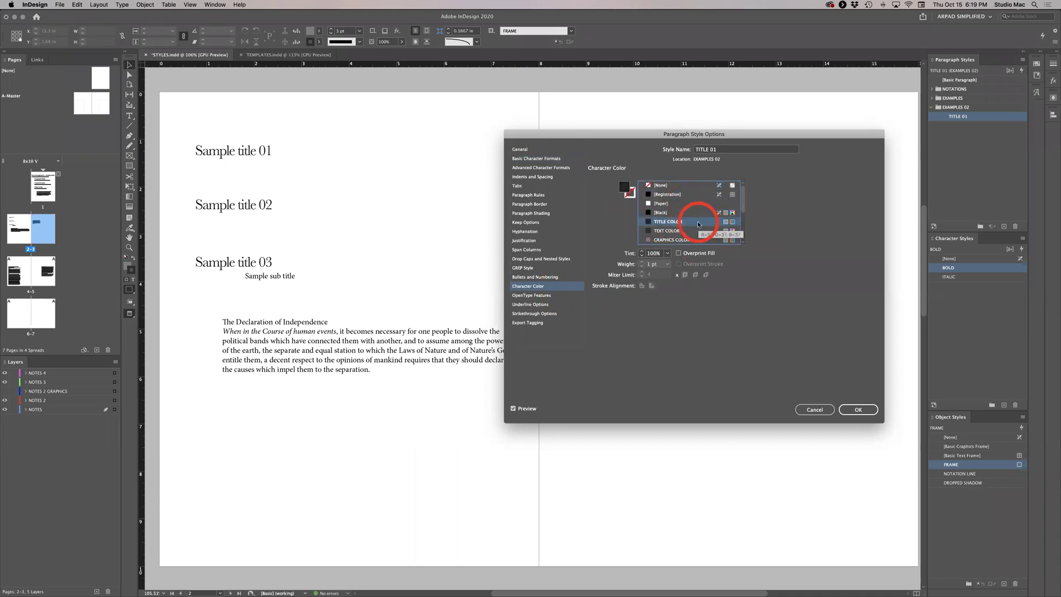
{"action": "left_click", "coordinate": [859, 410]}
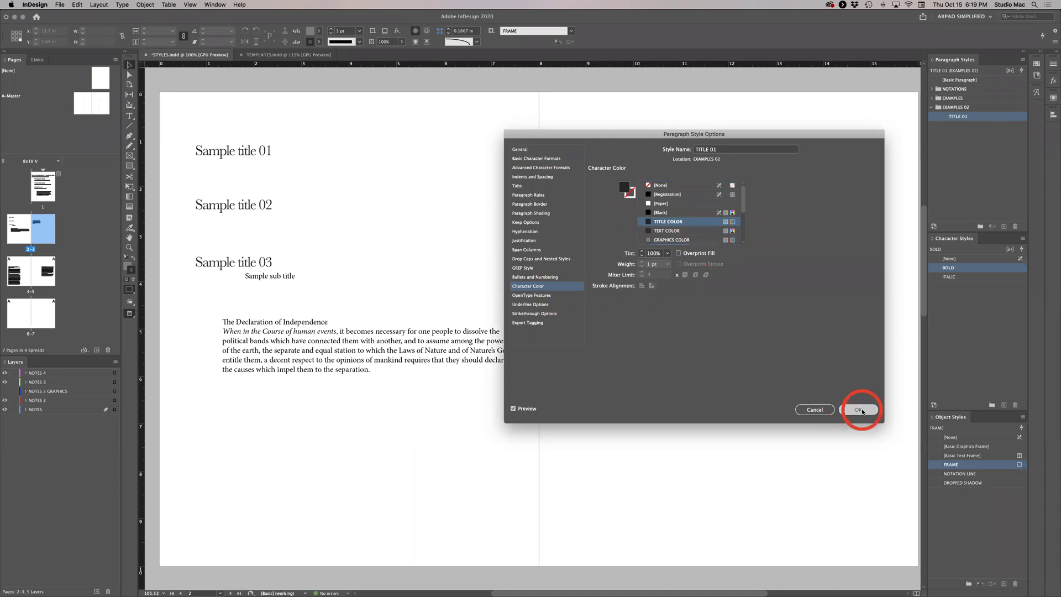
Review the general settings of the TITLE 01 paragraph style and compare the three sample titles on the page.
{"action": "left_click", "coordinate": [221, 145]}
{"action": "left_click", "coordinate": [218, 260]}
{"action": "left_click", "coordinate": [212, 142]}
{"action": "left_click", "coordinate": [220, 274]}
{"action": "left_click", "coordinate": [220, 270]}
{"action": "double_click", "coordinate": [1007, 118]}
{"action": "left_click", "coordinate": [505, 391]}
{"action": "left_click", "coordinate": [543, 420]}
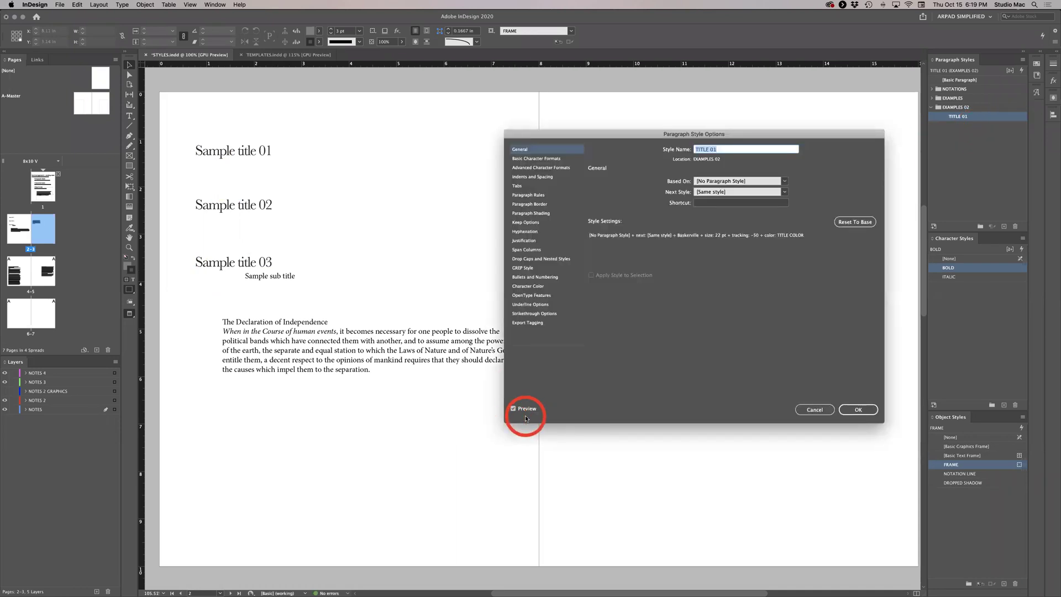
{"action": "left_click", "coordinate": [818, 410]}
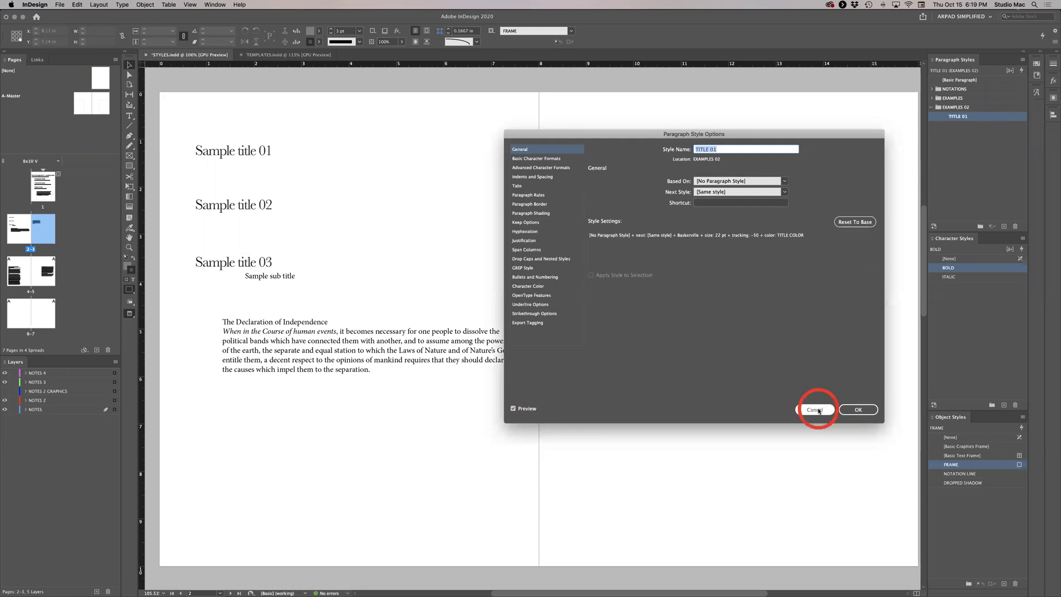
{"action": "left_click", "coordinate": [226, 258]}
{"action": "left_click", "coordinate": [219, 158]}
{"action": "left_click", "coordinate": [225, 245]}
{"action": "left_click", "coordinate": [225, 260]}
{"action": "left_click", "coordinate": [360, 232]}
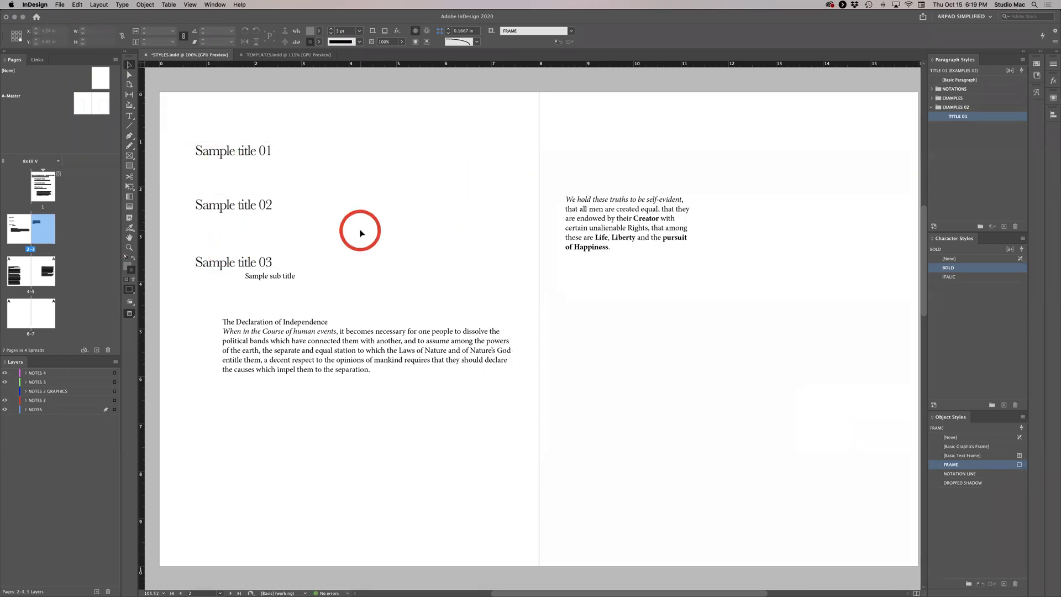
Place the text cursor in "Sample sub title" and apply the TITLE 01 paragraph style to it.
{"action": "left_click", "coordinate": [282, 278]}
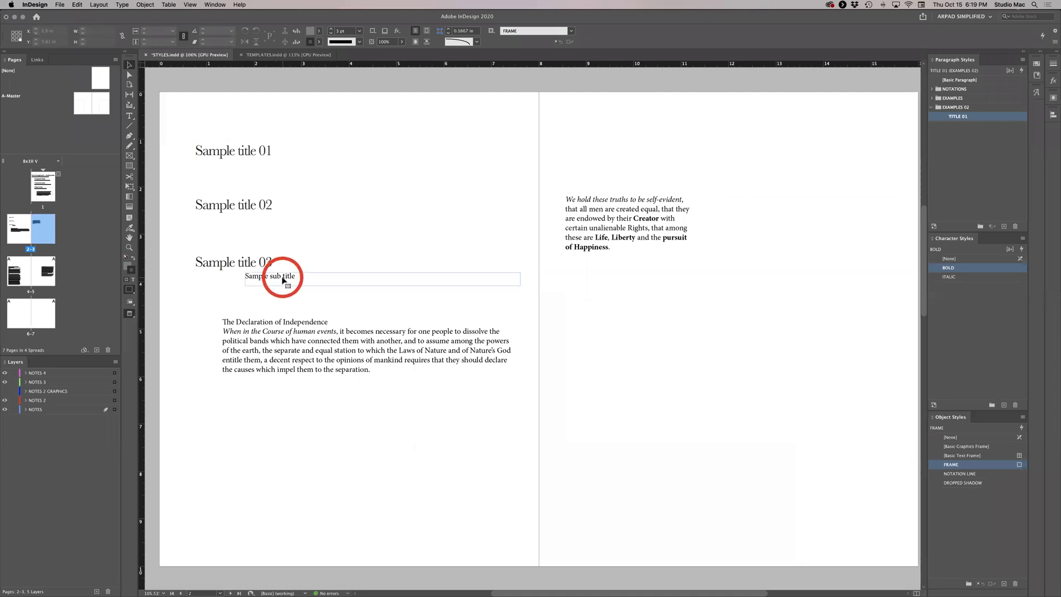
{"action": "double_click", "coordinate": [285, 278]}
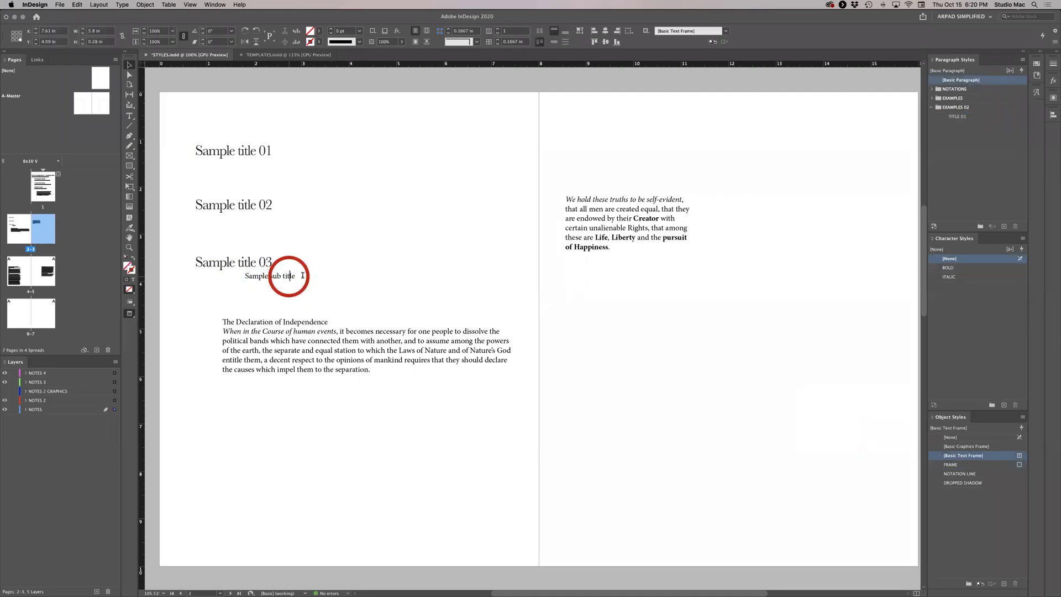
{"action": "left_click", "coordinate": [288, 276]}
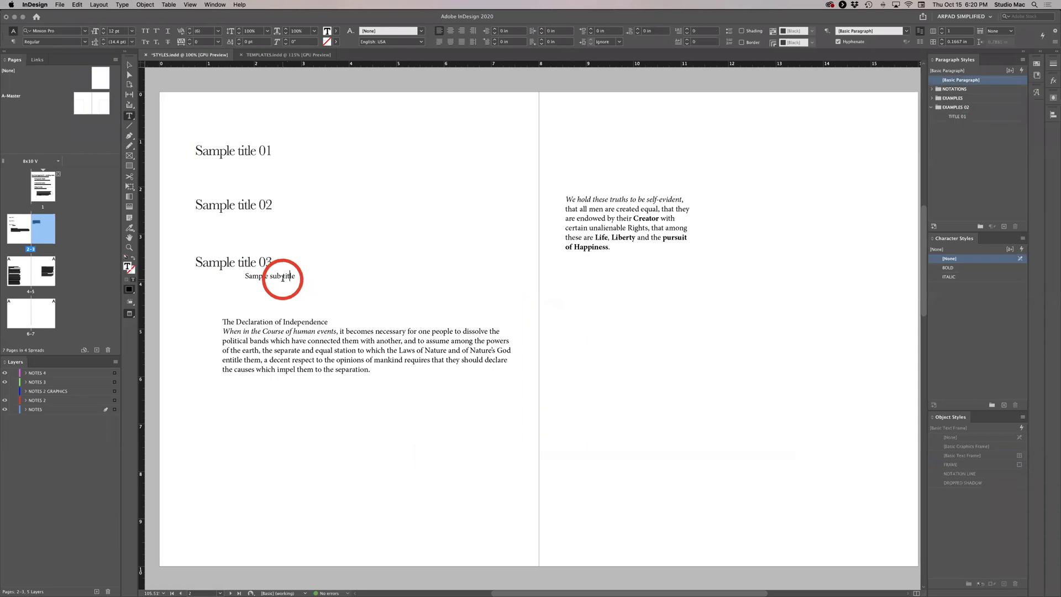
{"action": "left_click", "coordinate": [994, 118]}
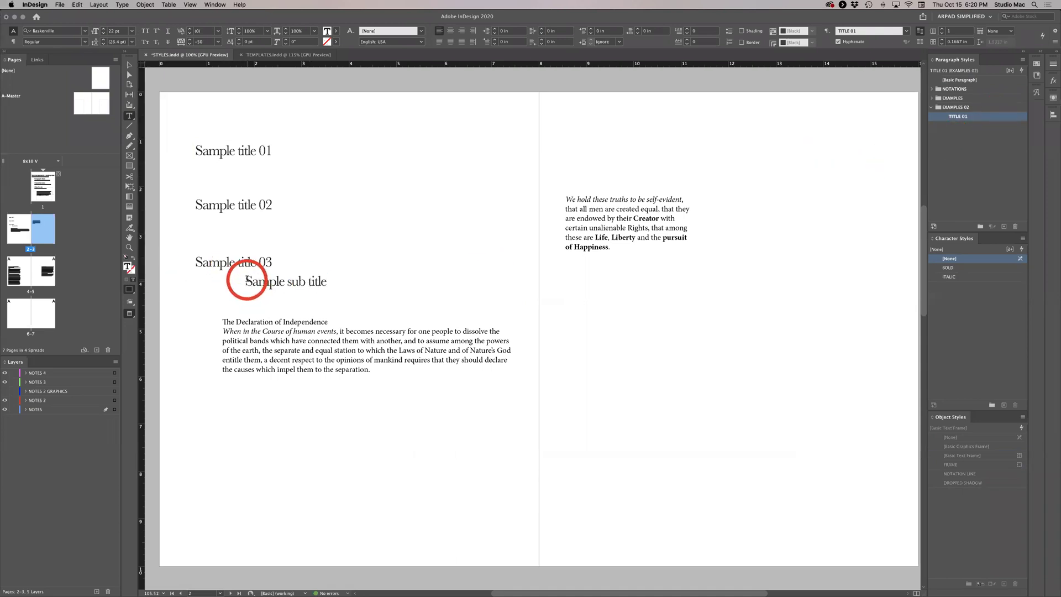
Reduce the font size of the whole "Sample sub title" text to 18 pt.
{"action": "left_click_drag", "start_coordinate": [246, 280], "coordinate": [330, 286]}
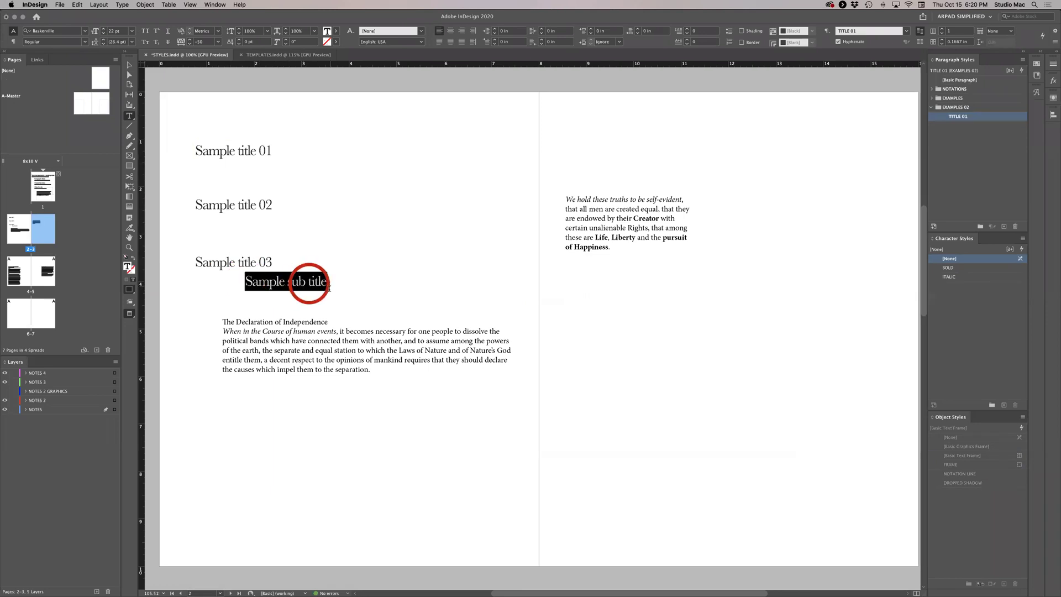
{"action": "left_click", "coordinate": [103, 33]}
{"action": "left_click", "coordinate": [103, 33]}
{"action": "left_click", "coordinate": [103, 33]}
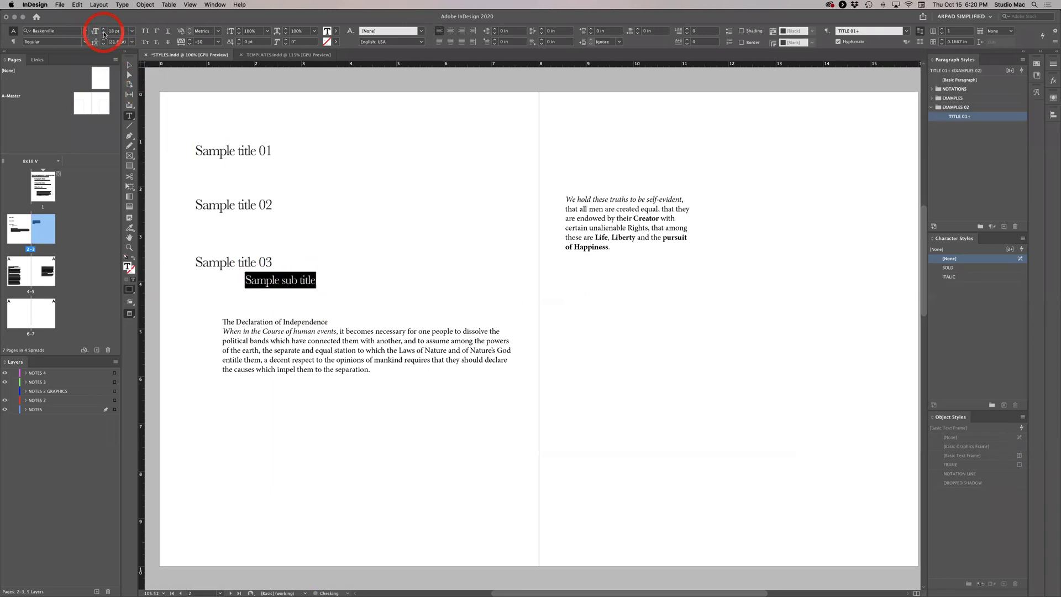
{"action": "left_click", "coordinate": [272, 279]}
{"action": "left_click", "coordinate": [276, 279]}
{"action": "left_click", "coordinate": [284, 280]}
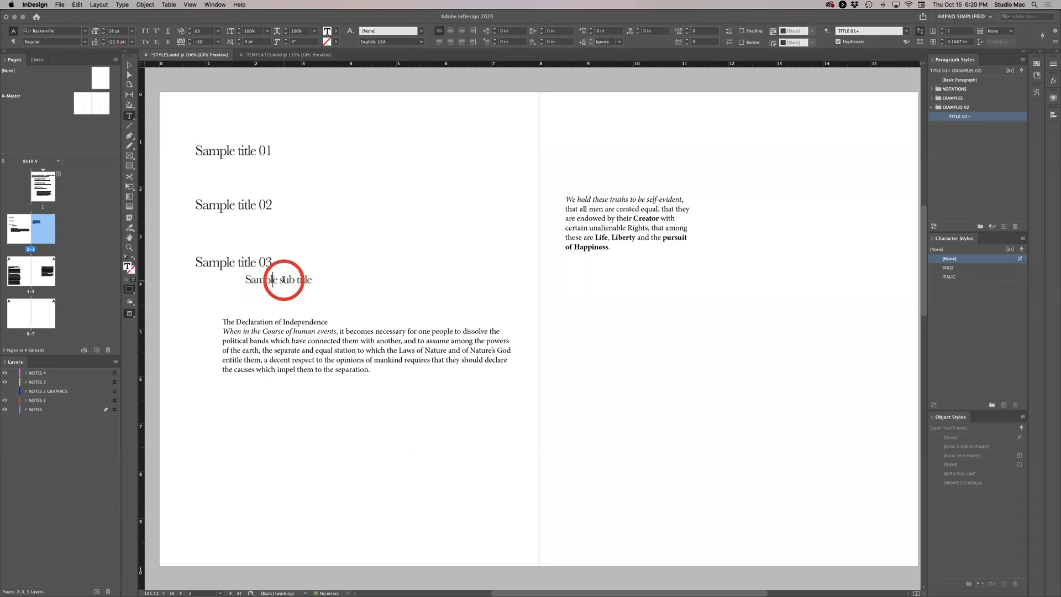
{"action": "left_click", "coordinate": [250, 282]}
{"action": "left_click", "coordinate": [305, 283]}
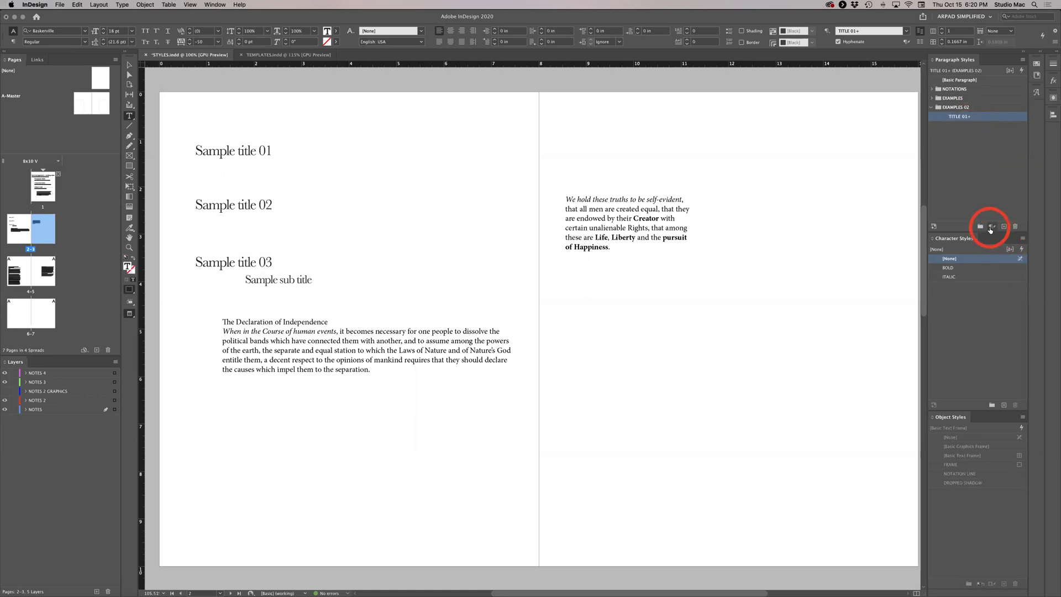
Clear the font size override from "Sample sub title" so it follows the TITLE 01 paragraph style.
{"action": "left_click", "coordinate": [998, 119]}
{"action": "left_click", "coordinate": [998, 119], "text": "alt"}
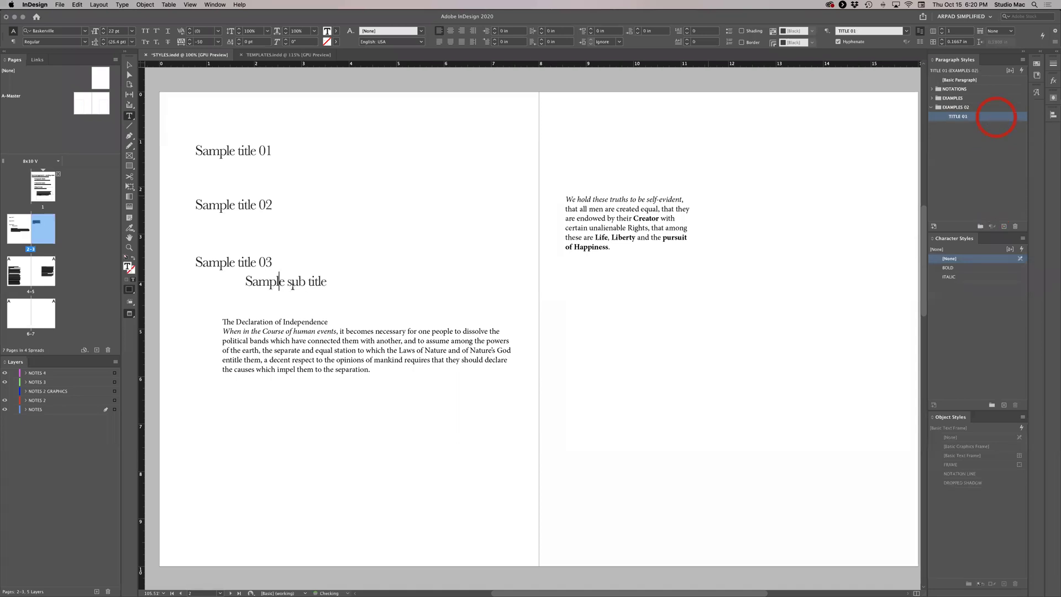
{"action": "left_click", "coordinate": [321, 287]}
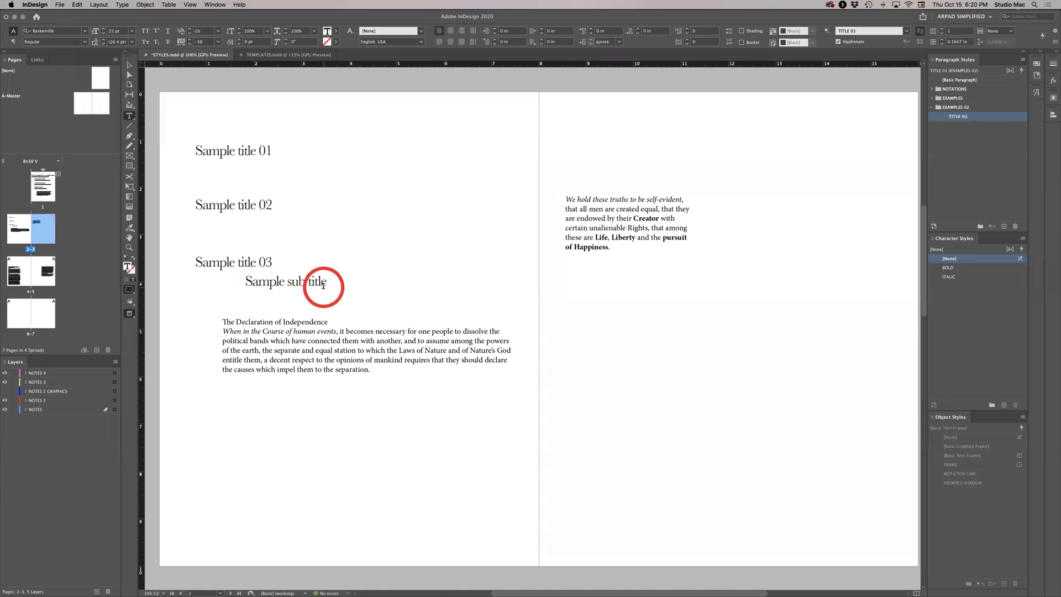
{"action": "left_click", "coordinate": [256, 287]}
{"action": "left_click", "coordinate": [332, 284]}
{"action": "left_click", "coordinate": [259, 286]}
{"action": "left_click", "coordinate": [322, 285]}
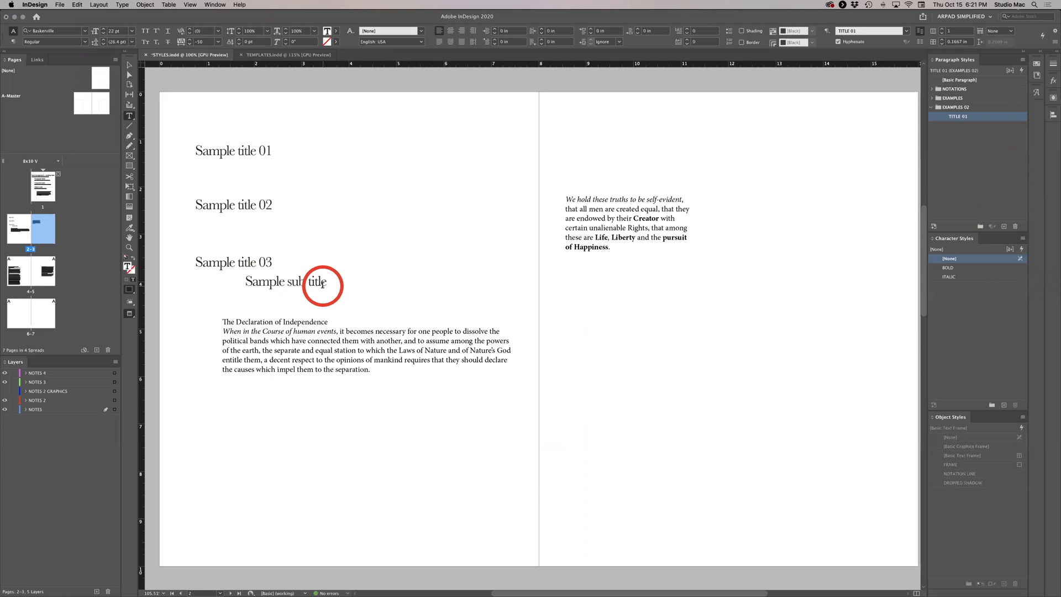
Restore the 18 pt font size override on "Sample sub title".
{"action": "key", "text": "super"}
{"action": "key", "text": "super+shift+comma"}
{"action": "key", "text": "super+shift+comma"}
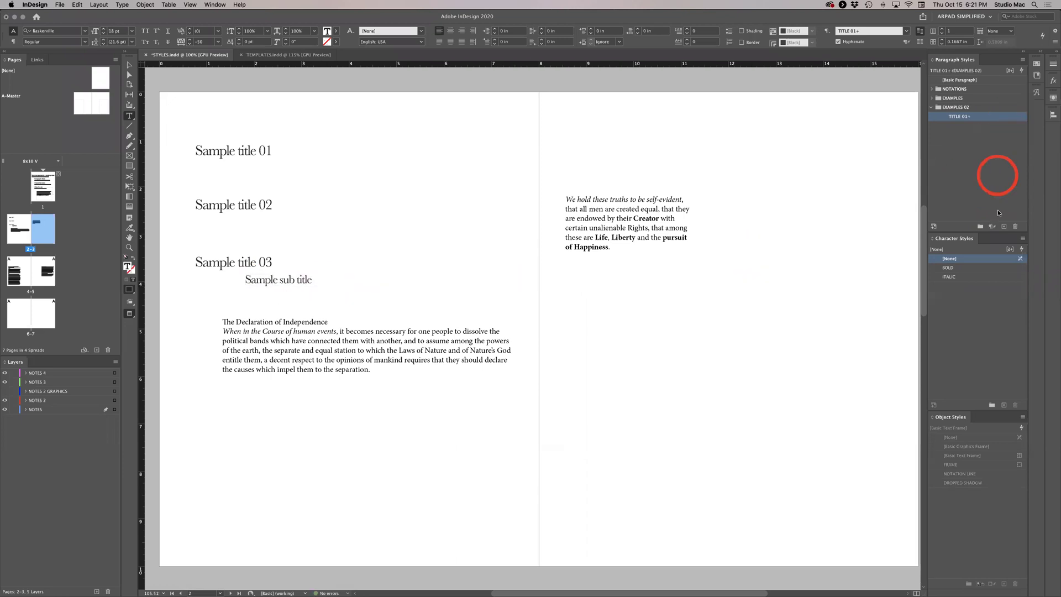
Create a paragraph style from the "Sample sub title" formatting in the EXAMPLES 02 group, based on TITLE 01, and name it SUBTITLE 01.
{"action": "left_click", "coordinate": [1004, 226]}
{"action": "double_click", "coordinate": [977, 126]}
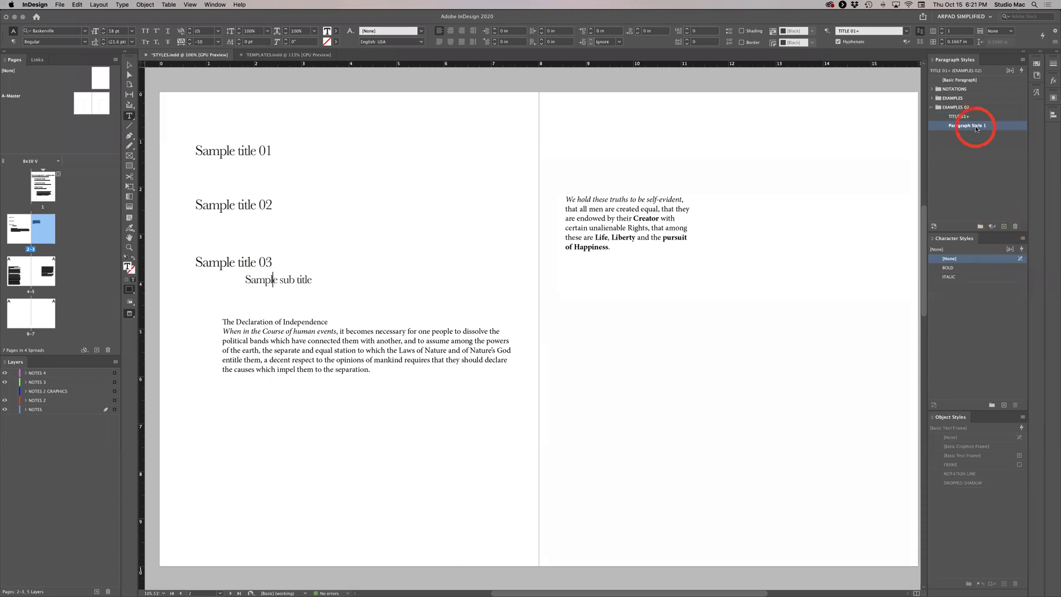
{"action": "type", "text": "SUBTITLE 01"}
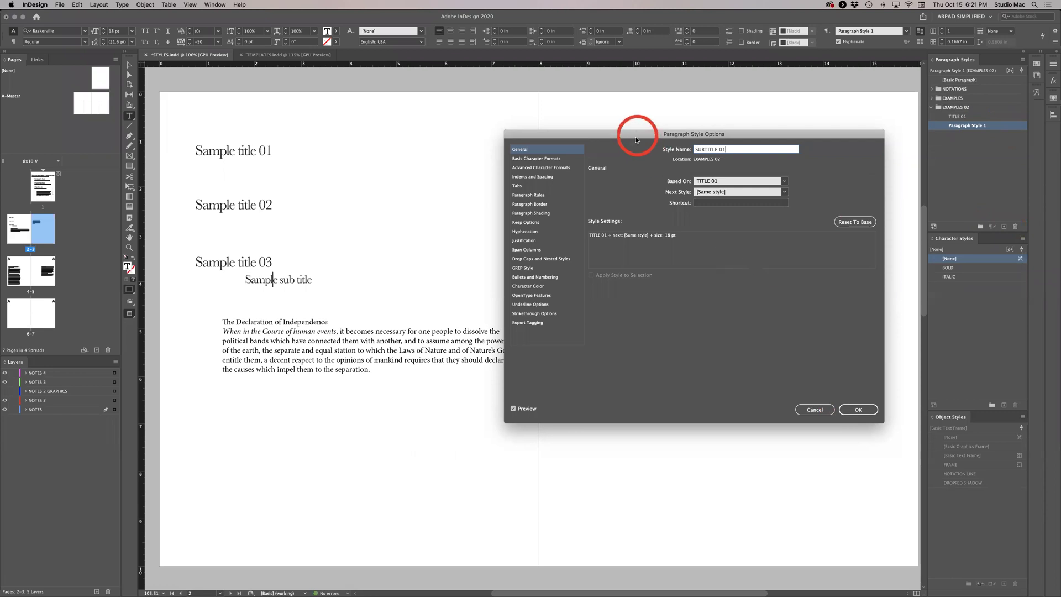
{"action": "left_click_drag", "start_coordinate": [640, 134], "coordinate": [636, 129]}
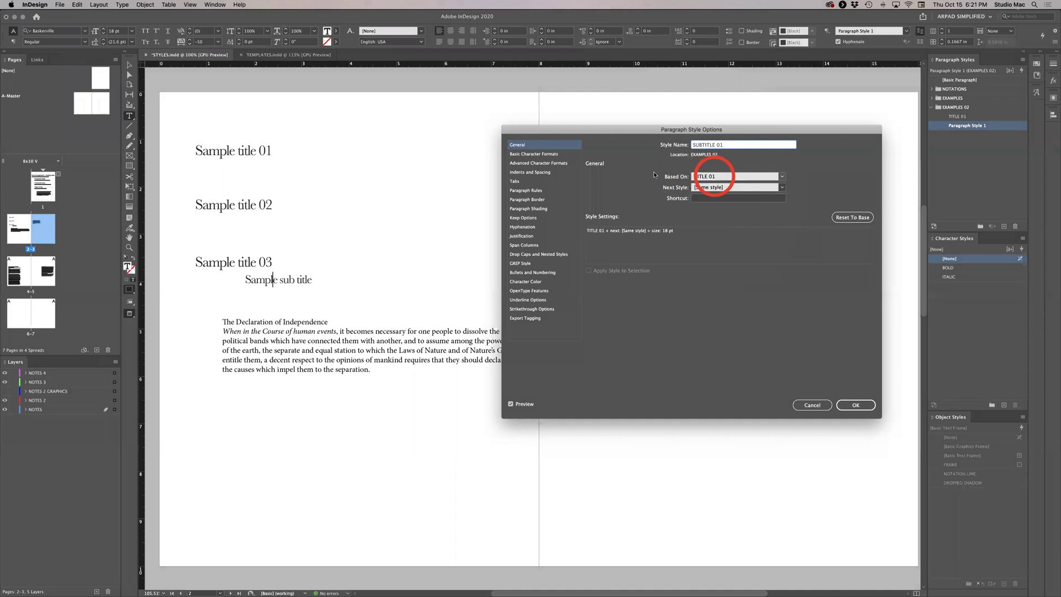
{"action": "left_click", "coordinate": [573, 155]}
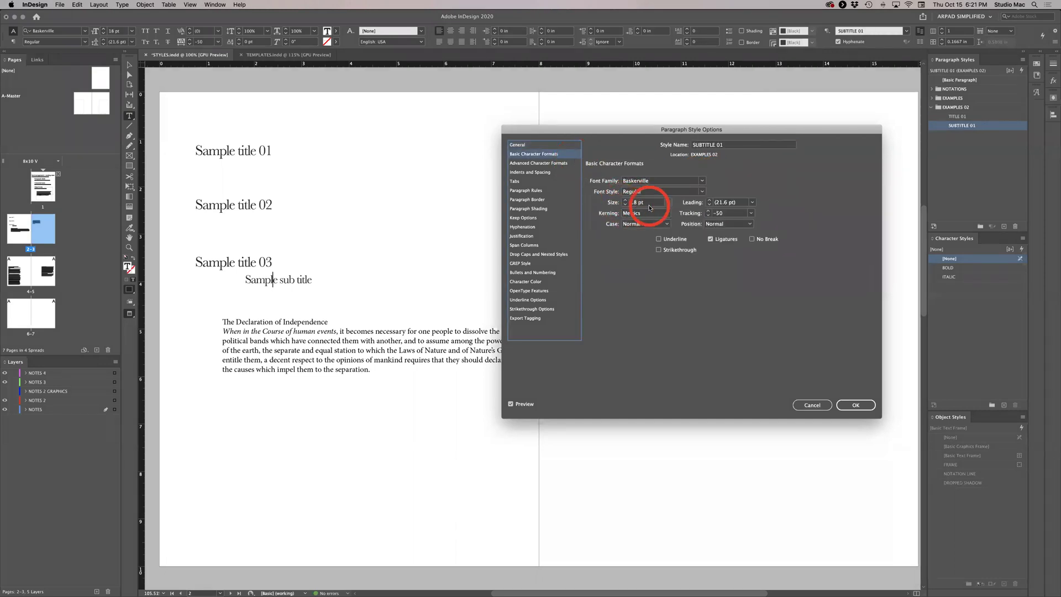
{"action": "left_click", "coordinate": [853, 407]}
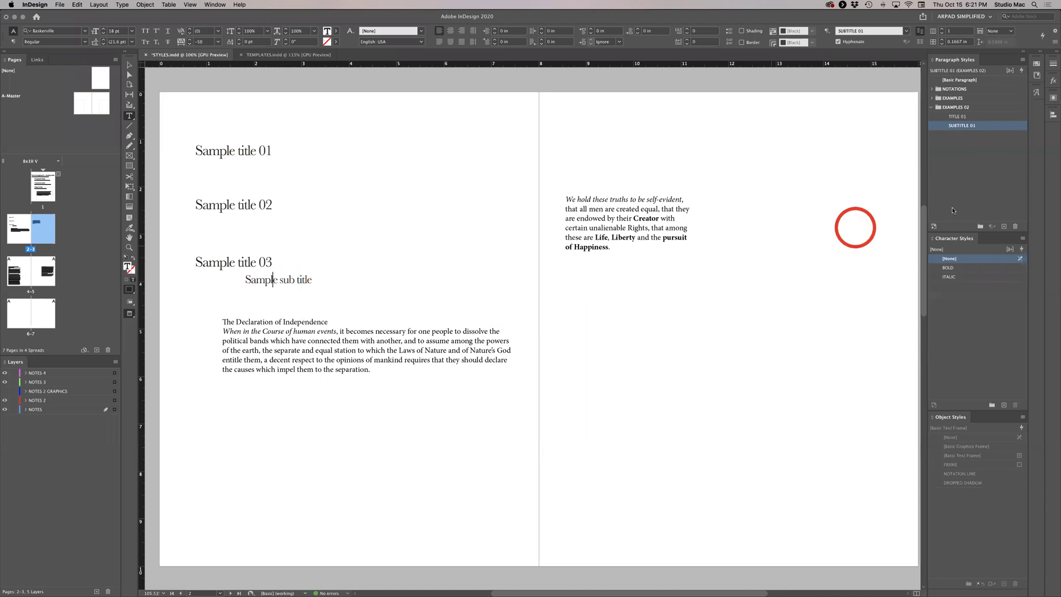
Edit the TITLE 01 paragraph style and set its font family to Century Gothic in the basic character formats.
{"action": "left_click", "coordinate": [980, 179]}
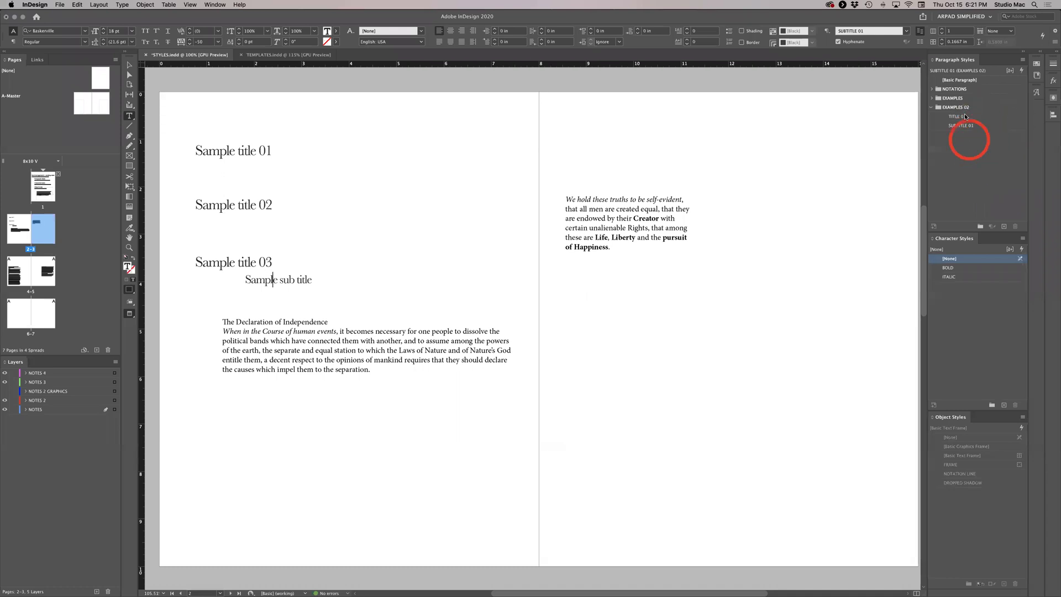
{"action": "double_click", "coordinate": [1013, 117]}
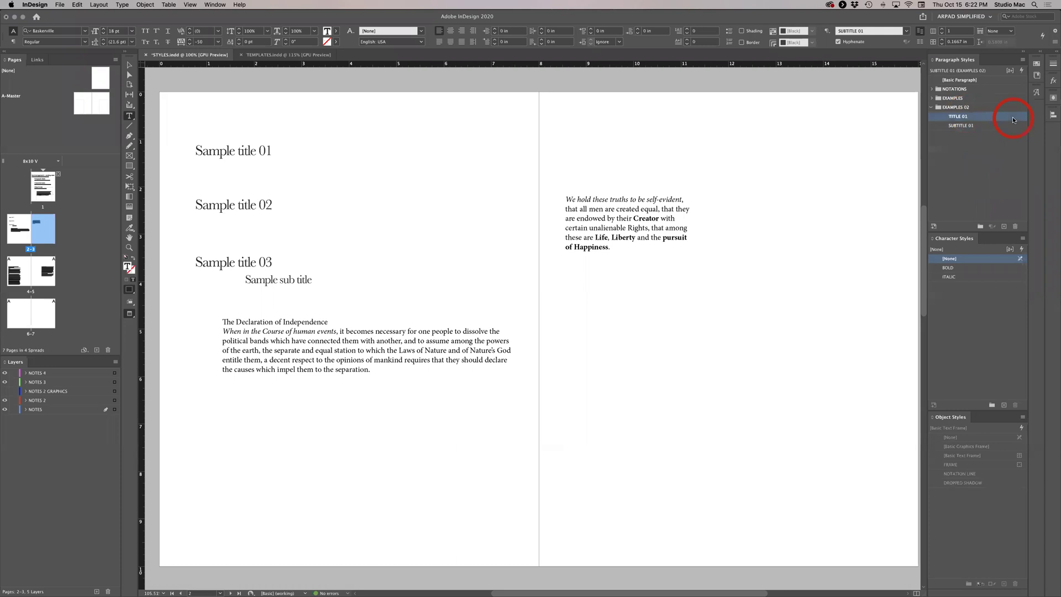
{"action": "left_click_drag", "start_coordinate": [633, 128], "coordinate": [632, 123]}
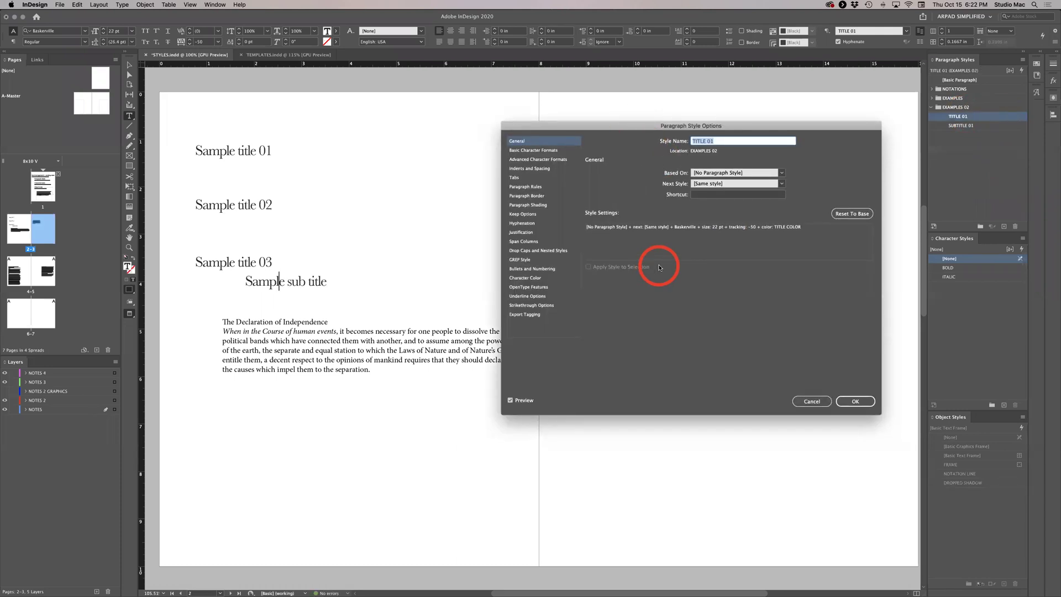
{"action": "left_click", "coordinate": [578, 150]}
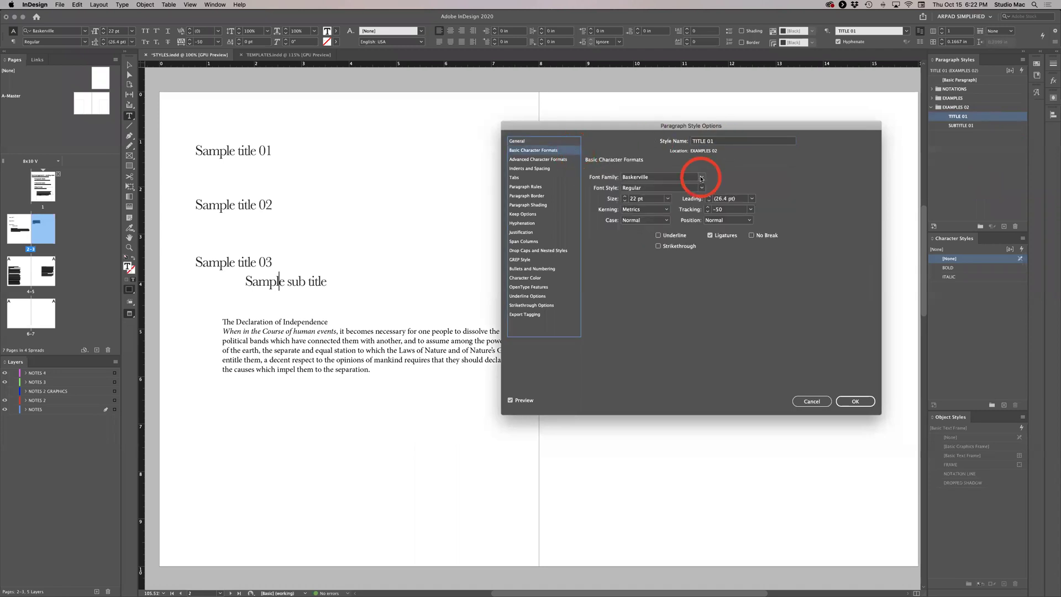
{"action": "left_click", "coordinate": [701, 177]}
{"action": "scroll", "coordinate": [664, 200], "scroll_direction": "up", "scroll_amount": 5}
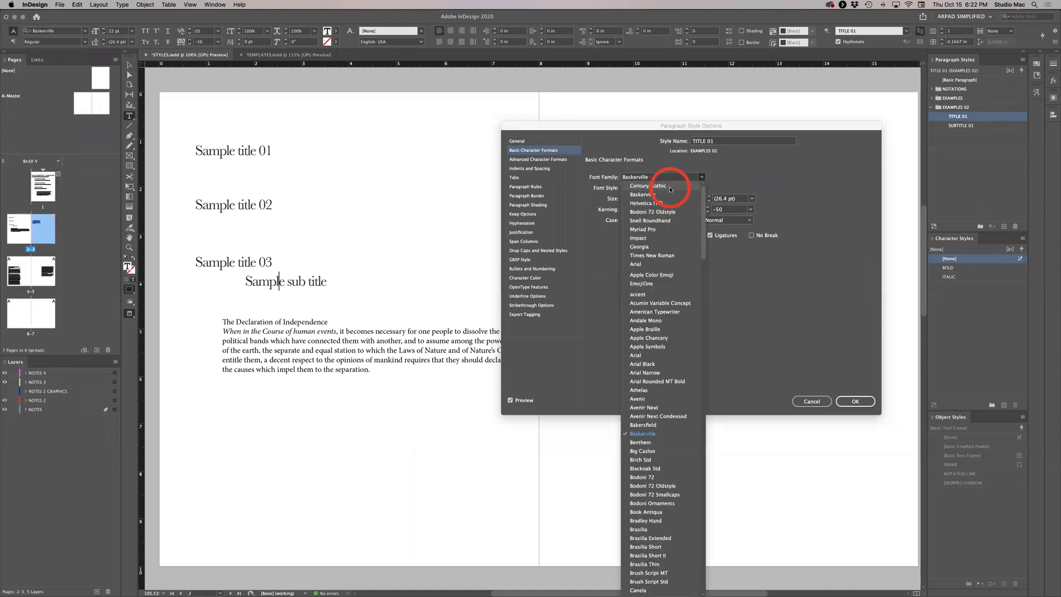
{"action": "left_click", "coordinate": [669, 187]}
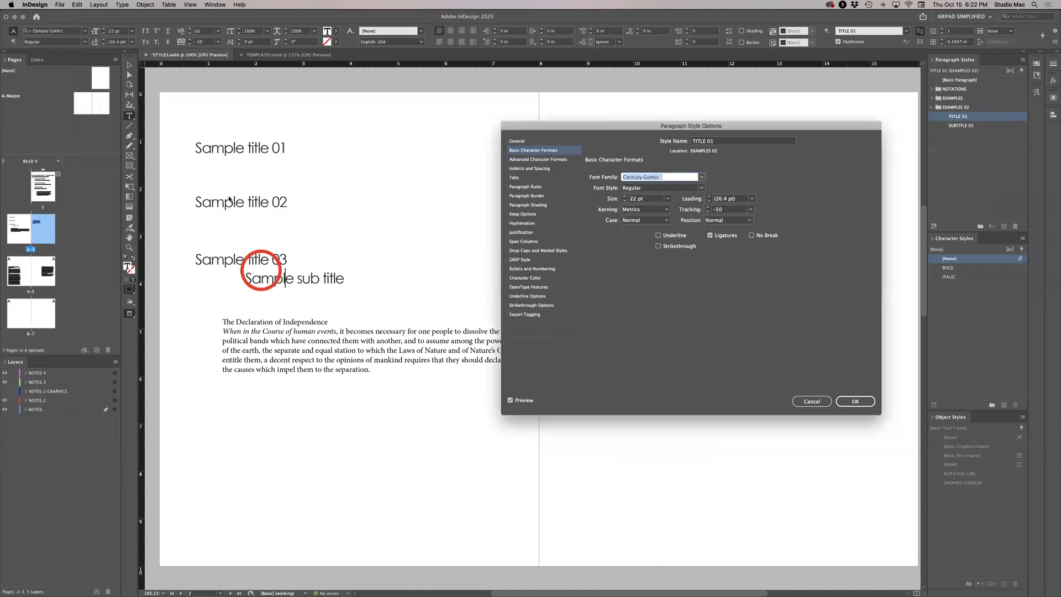
{"action": "left_click", "coordinate": [850, 404]}
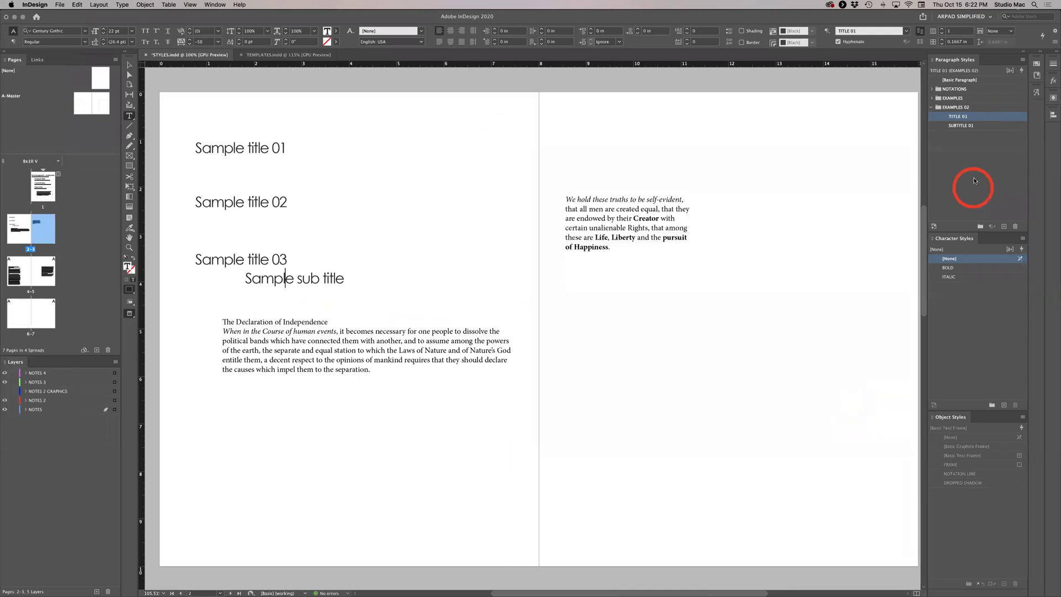
Reapply the SUBTITLE 01 paragraph style to "Sample sub title" and place the text cursor in "Sample title 01".
{"action": "double_click", "coordinate": [1004, 126]}
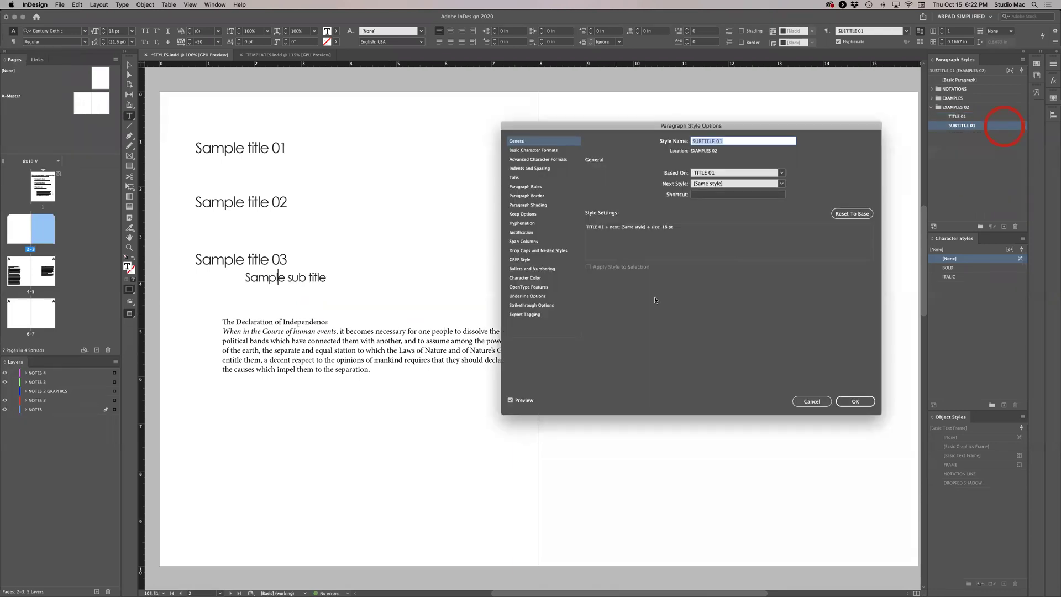
{"action": "left_click", "coordinate": [810, 403]}
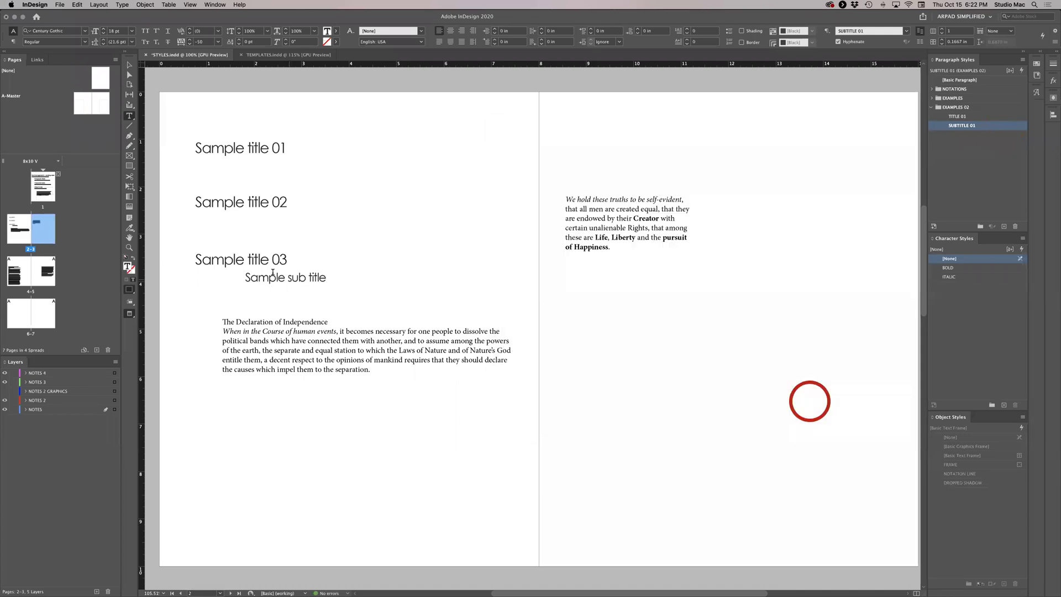
{"action": "left_click", "coordinate": [308, 280]}
{"action": "left_click", "coordinate": [283, 279]}
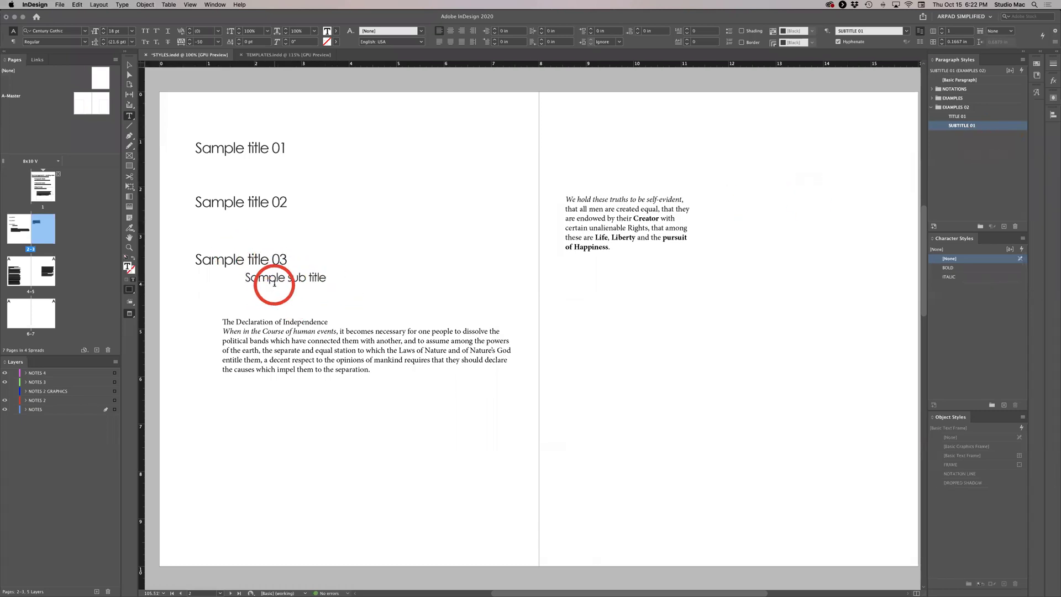
{"action": "left_click", "coordinate": [235, 148]}
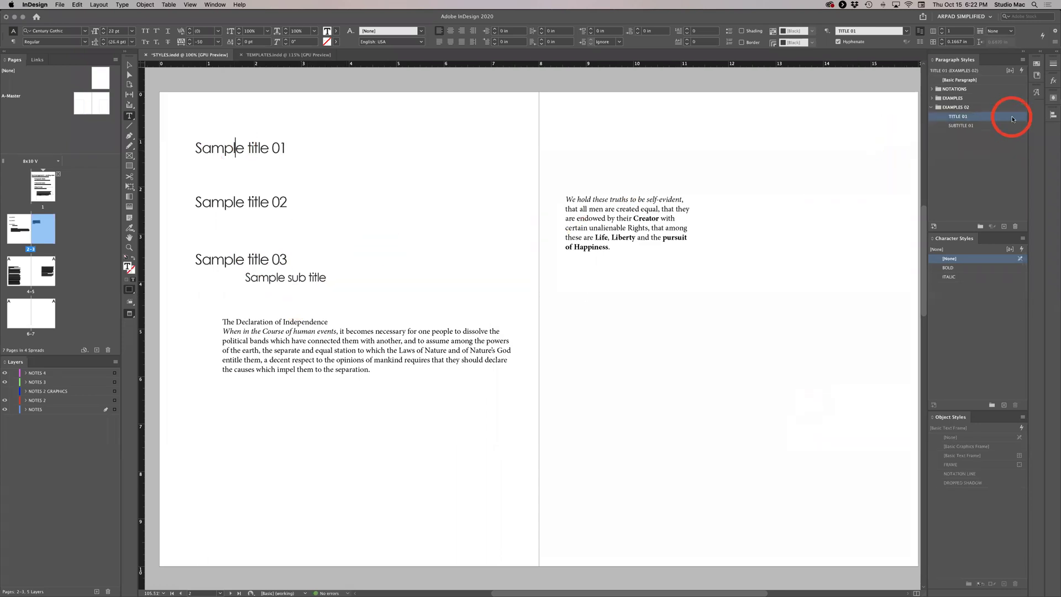
Deselect everything and edit the TITLE 01 paragraph style, setting its font family to Baskerville in the basic character formats.
{"action": "left_click", "coordinate": [129, 64]}
{"action": "left_click", "coordinate": [238, 111]}
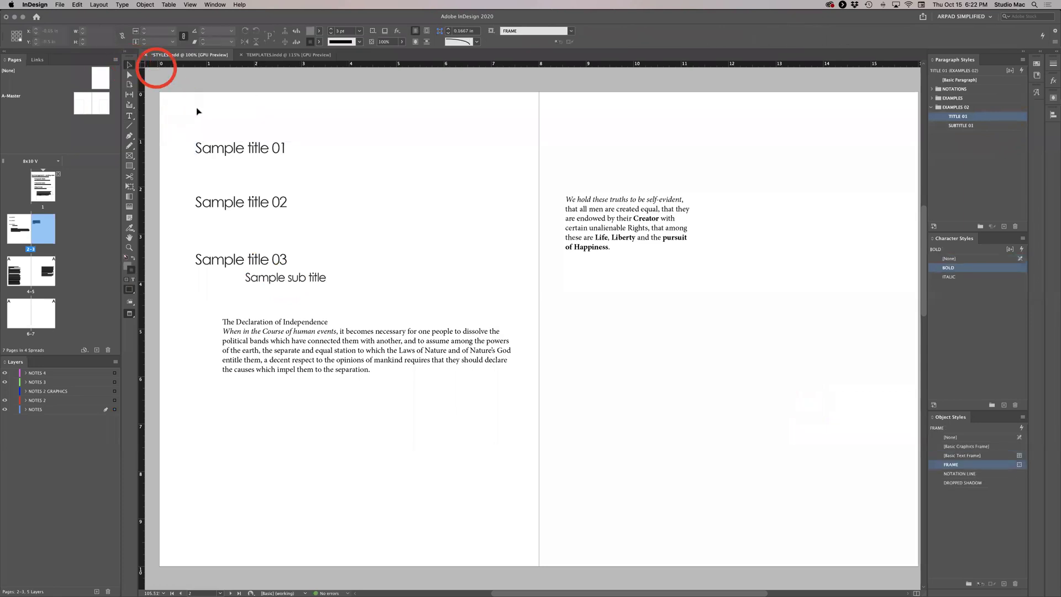
{"action": "double_click", "coordinate": [1016, 117]}
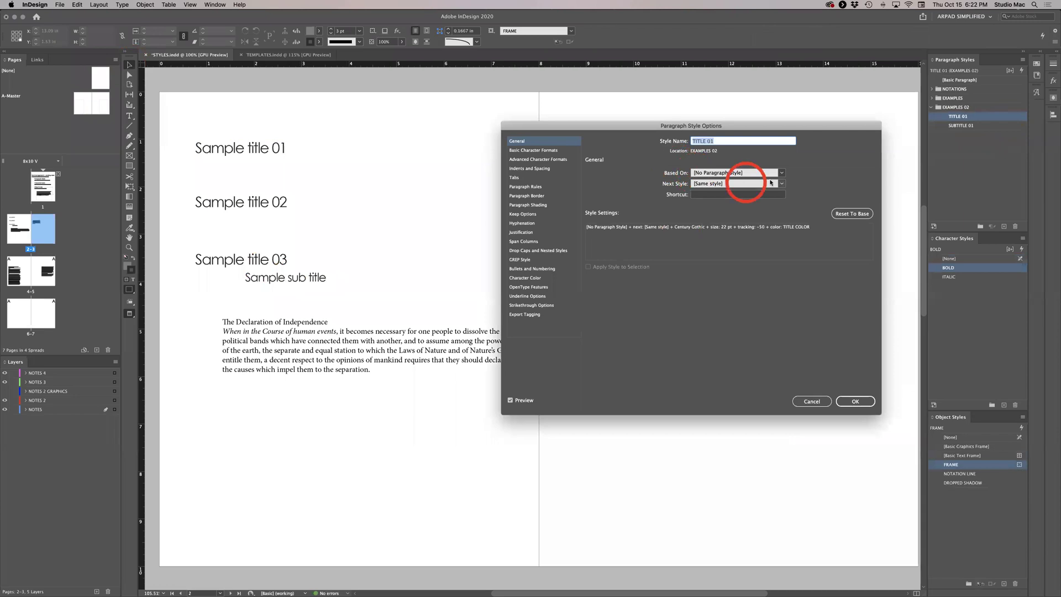
{"action": "left_click", "coordinate": [572, 150]}
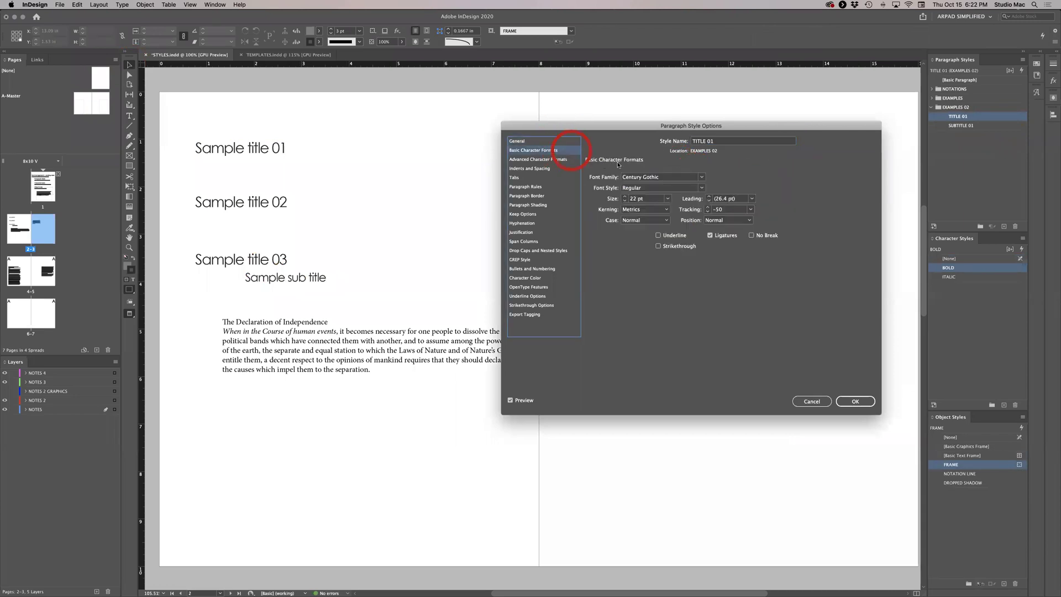
{"action": "left_click", "coordinate": [700, 177]}
{"action": "left_click", "coordinate": [664, 198]}
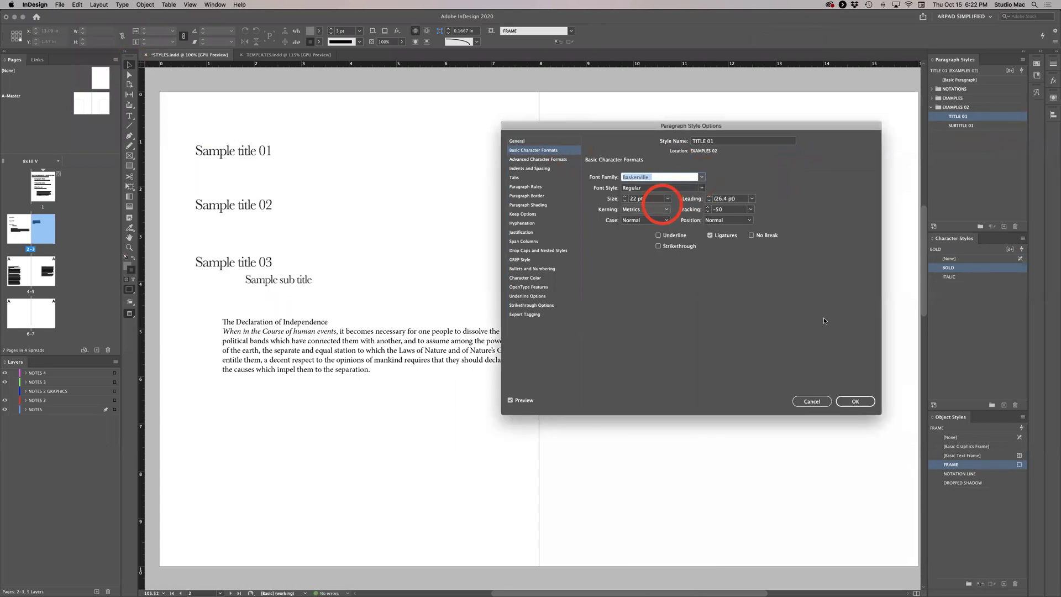
{"action": "left_click", "coordinate": [856, 402]}
{"action": "left_click", "coordinate": [269, 267]}
{"action": "left_click", "coordinate": [265, 288]}
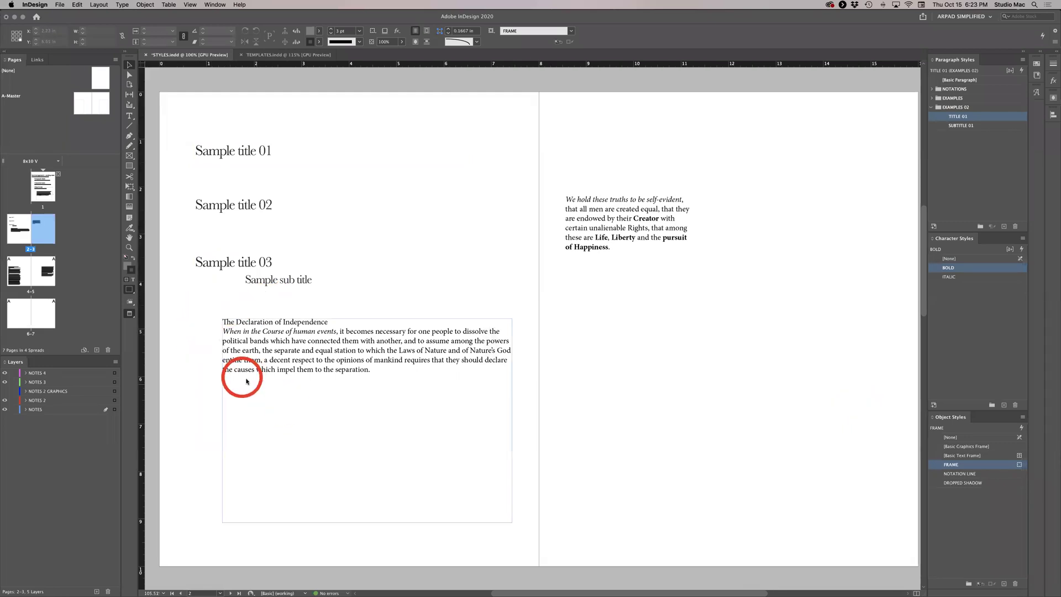
Create a paragraph style named TEXT 01 in the EXAMPLES 02 group and apply it to the whole Declaration text on pages 4-5.
{"action": "double_click", "coordinate": [38, 269]}
{"action": "left_click", "coordinate": [280, 369]}
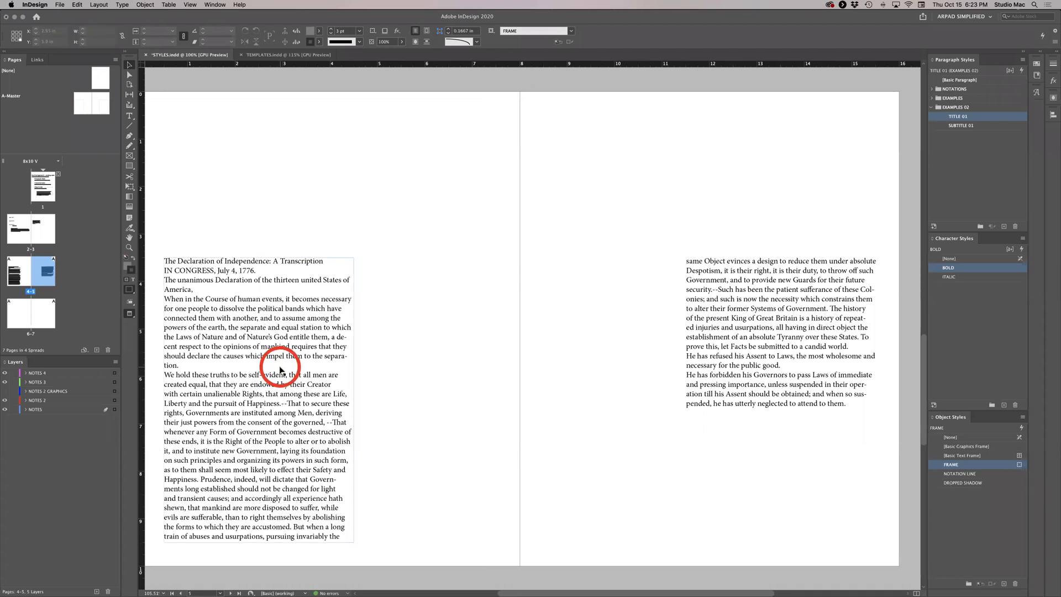
{"action": "scroll", "coordinate": [280, 370], "scroll_direction": "down", "scroll_amount": 1}
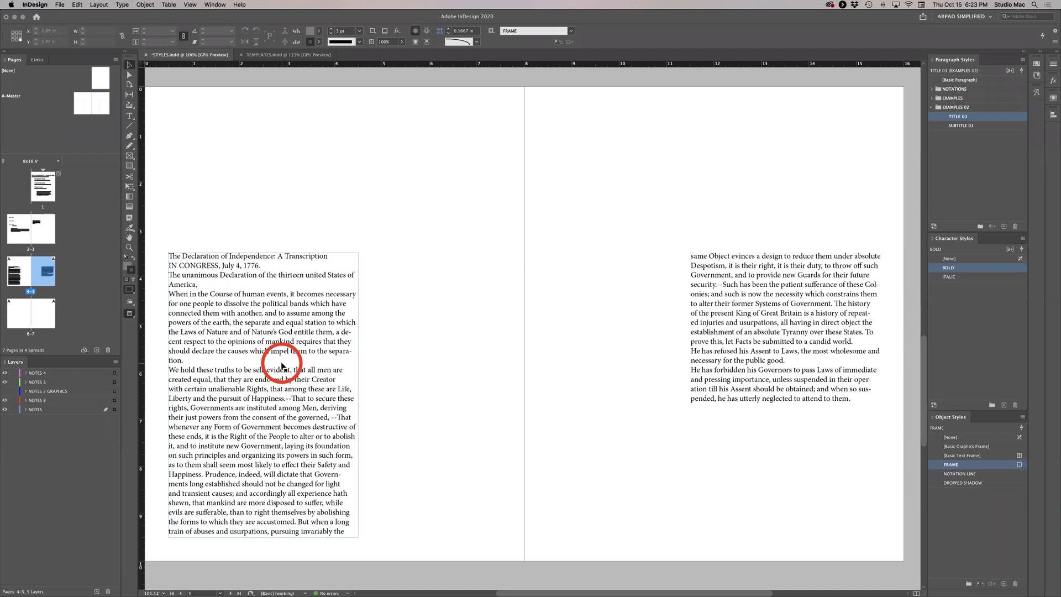
{"action": "double_click", "coordinate": [266, 314]}
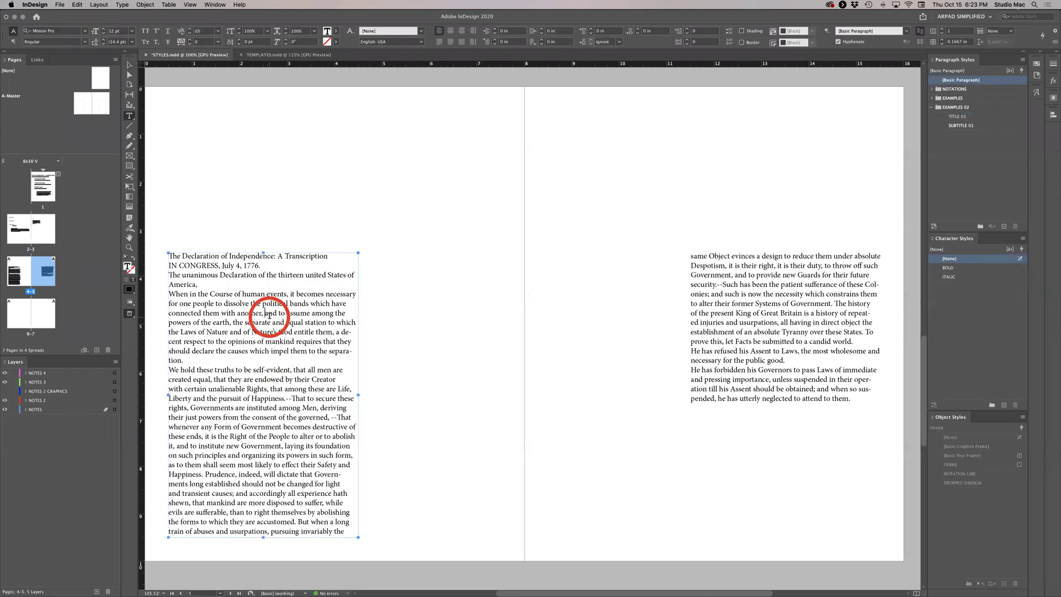
{"action": "key", "text": "super+a"}
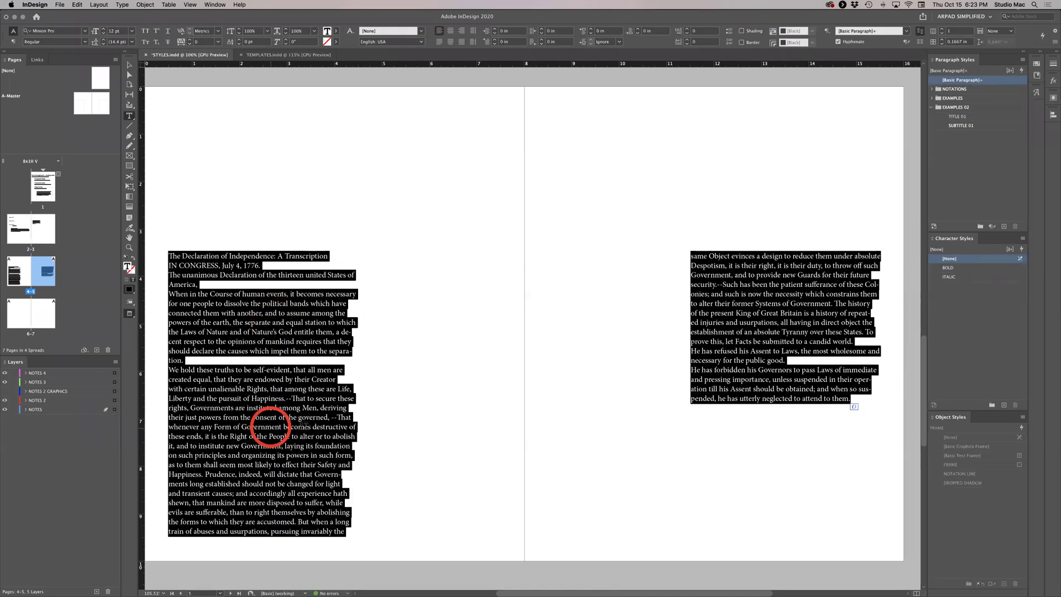
{"action": "left_click", "coordinate": [990, 108]}
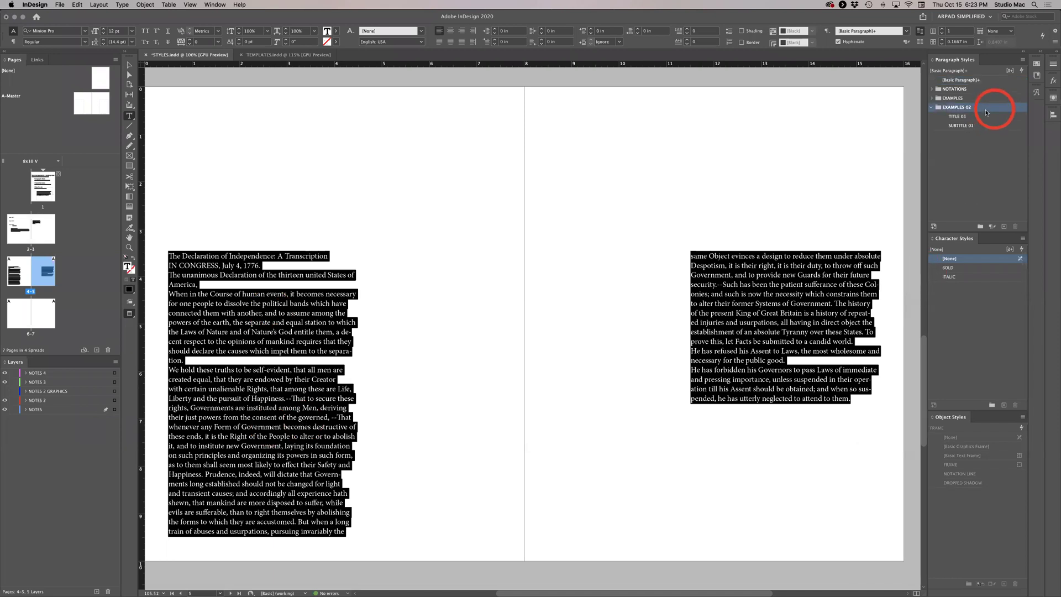
{"action": "left_click", "coordinate": [1005, 226]}
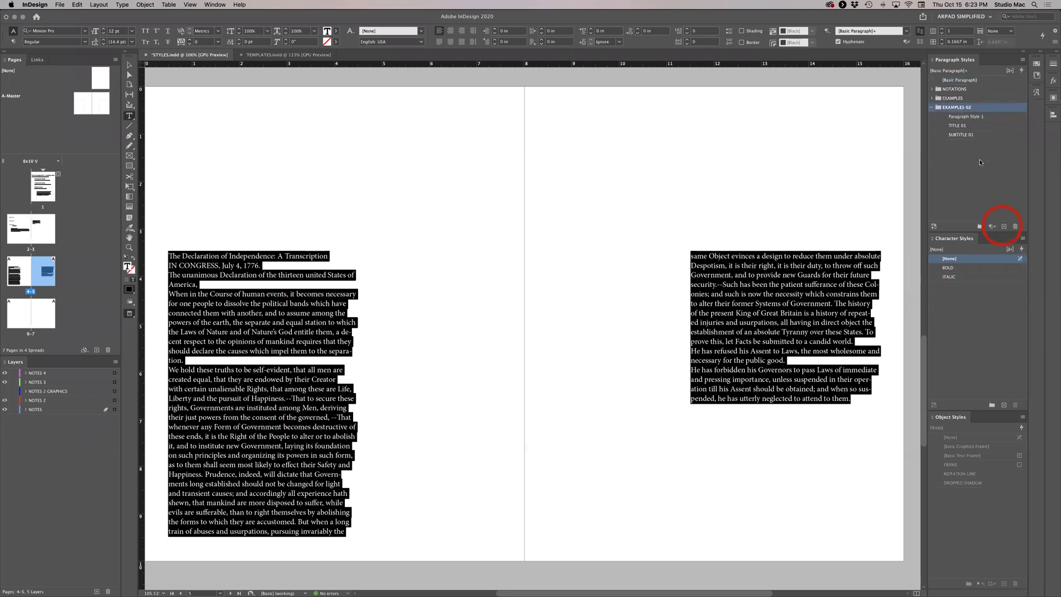
{"action": "double_click", "coordinate": [975, 117]}
{"action": "left_click", "coordinate": [766, 194]}
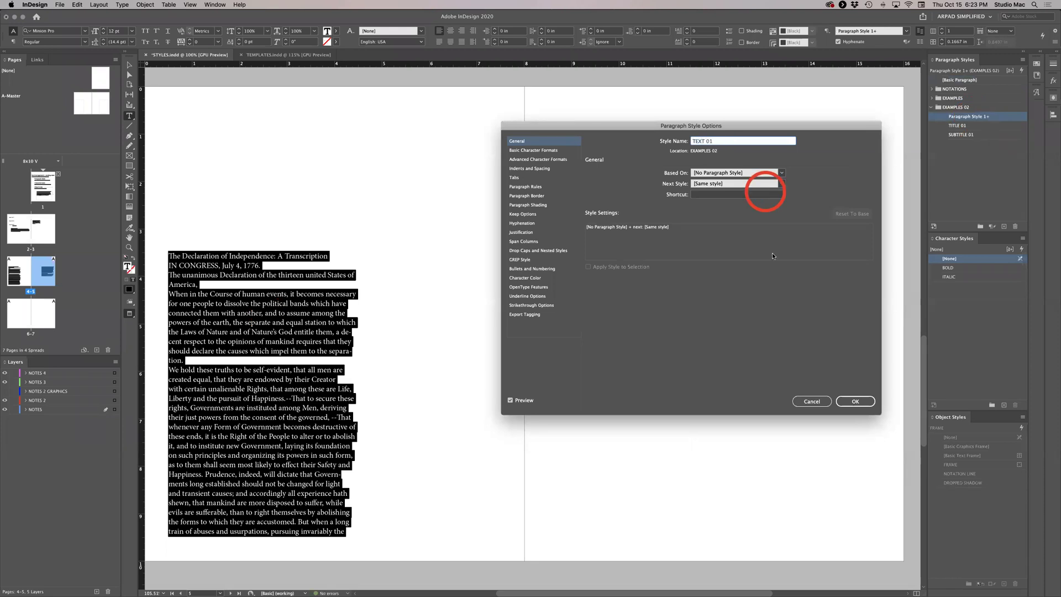
{"action": "left_click", "coordinate": [855, 401]}
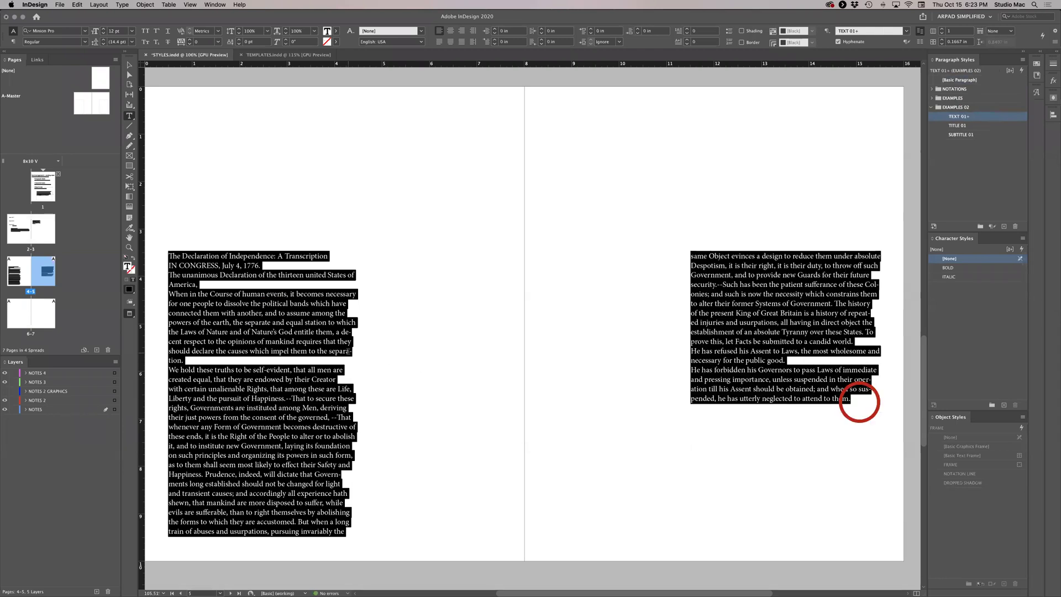
{"action": "left_click", "coordinate": [346, 352]}
{"action": "left_click", "coordinate": [264, 341]}
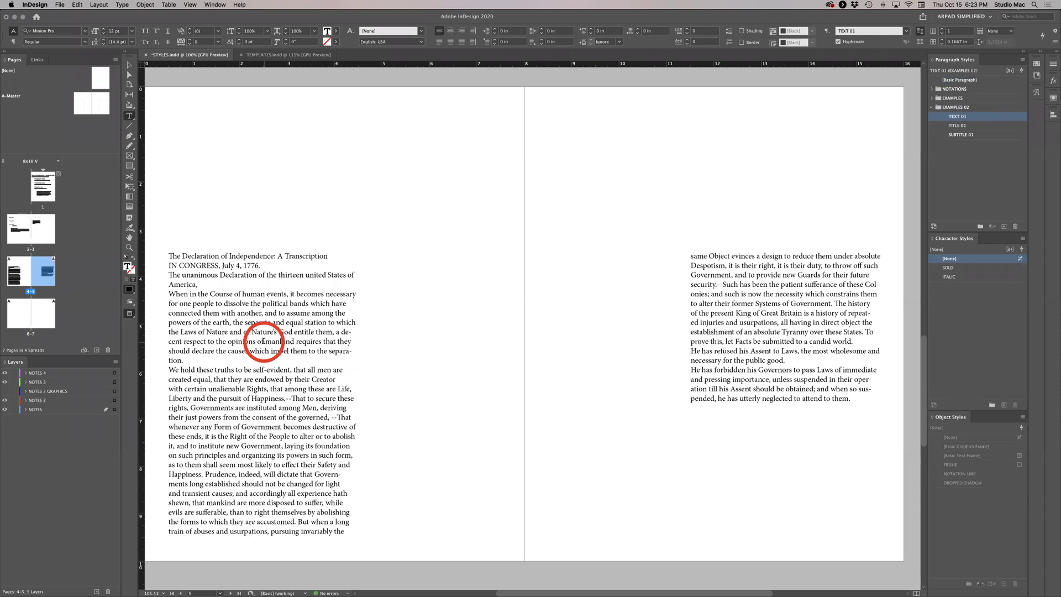
Add the line "Continue developing the text." after a blank line at the end of the Declaration text and check its paragraph style.
{"action": "left_click", "coordinate": [856, 400]}
{"action": "left_click", "coordinate": [799, 440]}
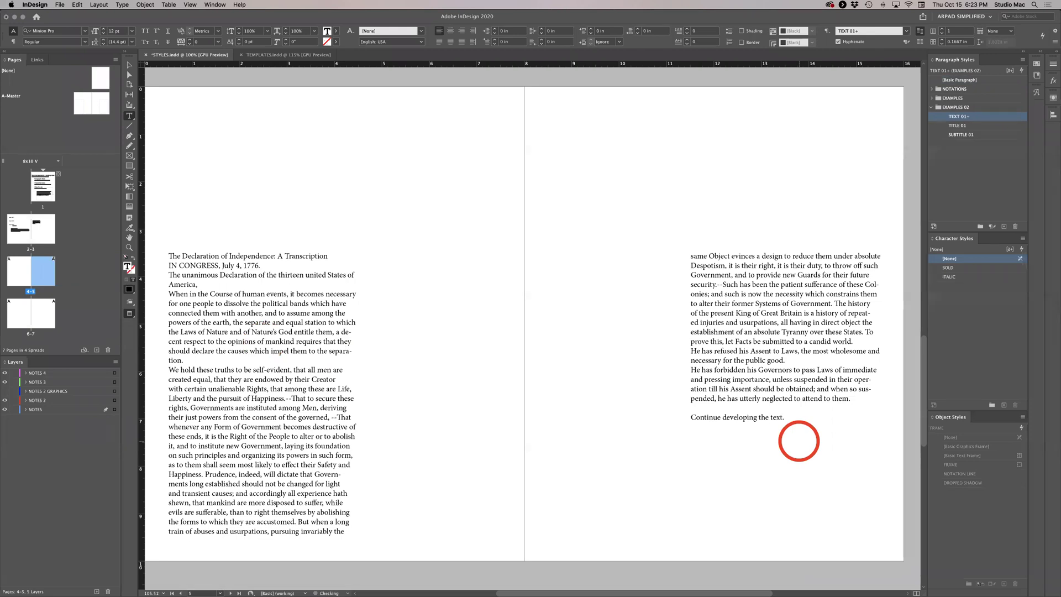
{"action": "left_click", "coordinate": [743, 418]}
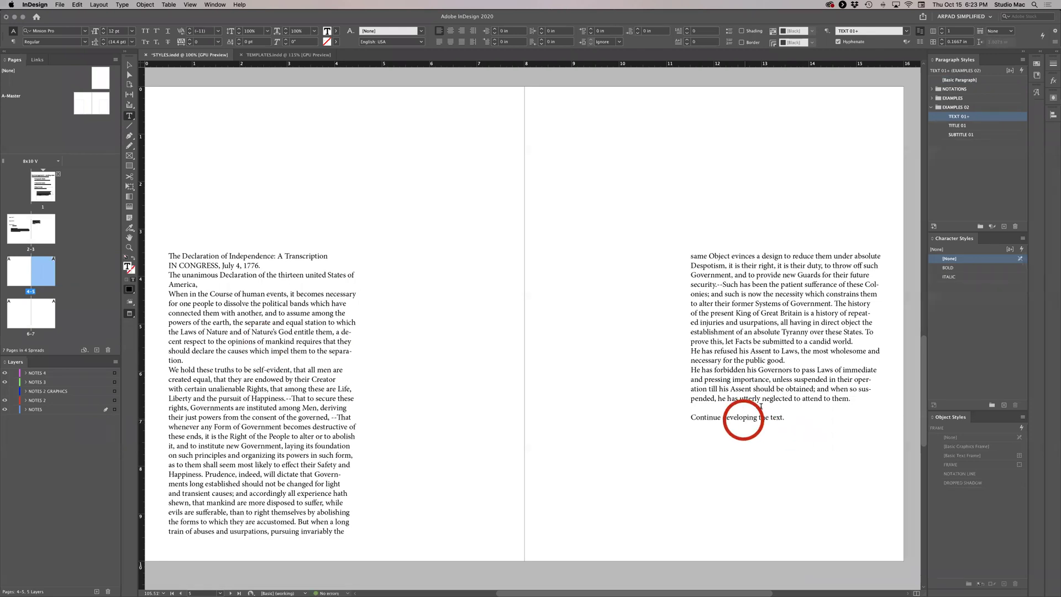
{"action": "left_click", "coordinate": [991, 118]}
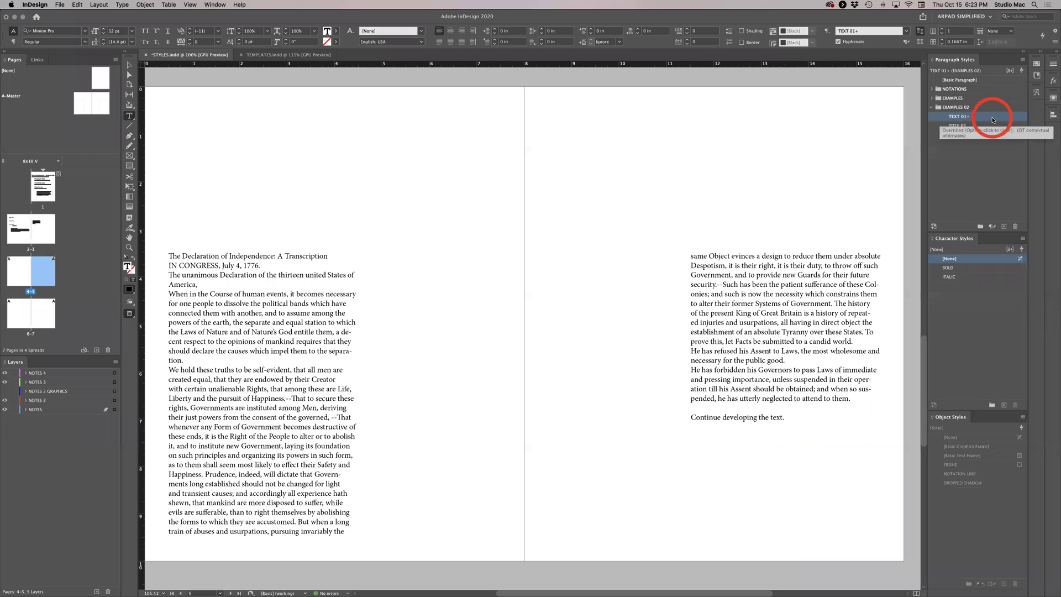
{"action": "left_click", "coordinate": [760, 413]}
{"action": "left_click", "coordinate": [756, 382]}
{"action": "left_click", "coordinate": [753, 290]}
{"action": "left_click", "coordinate": [755, 383]}
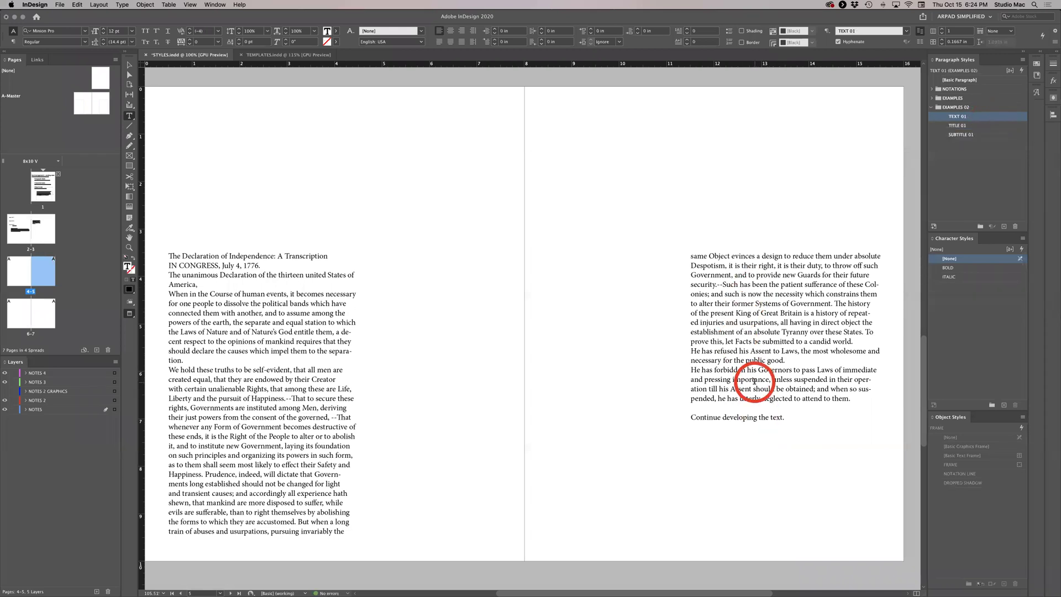
Select the entire Declaration story and reapply TEXT 01 with its overrides cleared.
{"action": "key", "text": "super+a"}
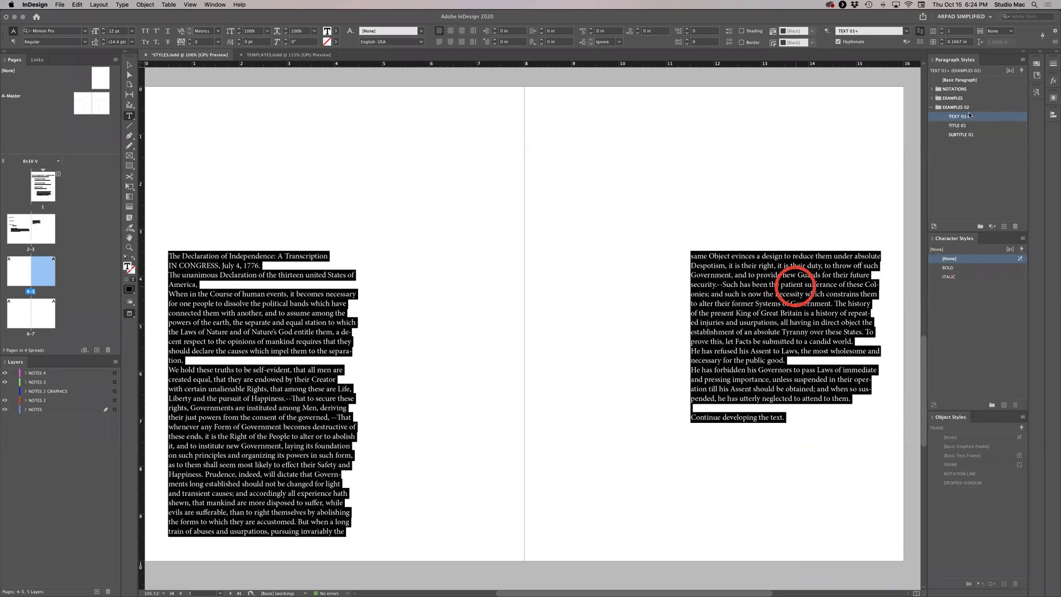
{"action": "left_click", "coordinate": [1005, 116], "text": "alt"}
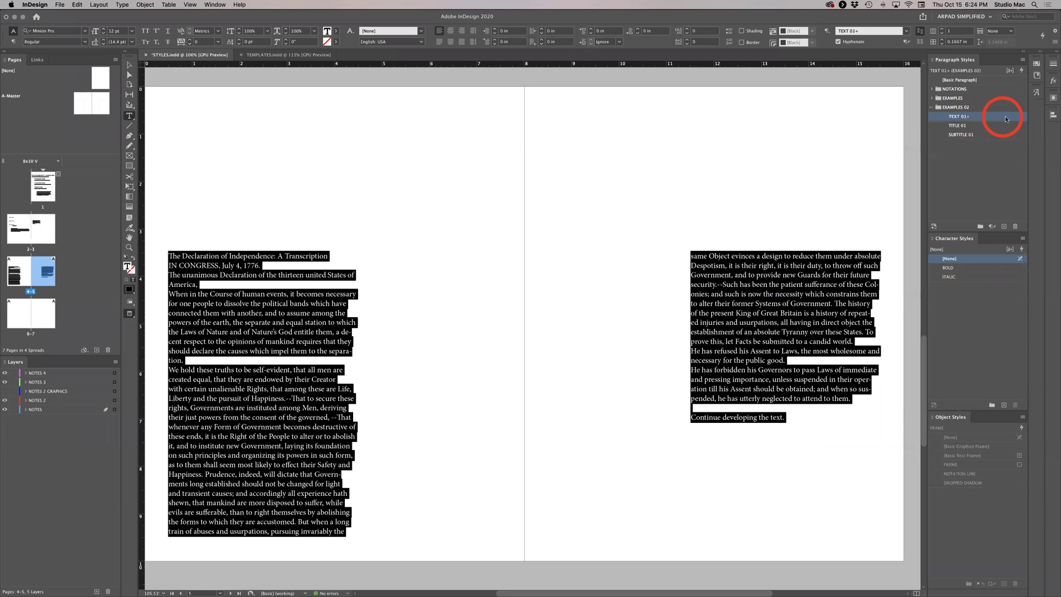
{"action": "left_click", "coordinate": [779, 322]}
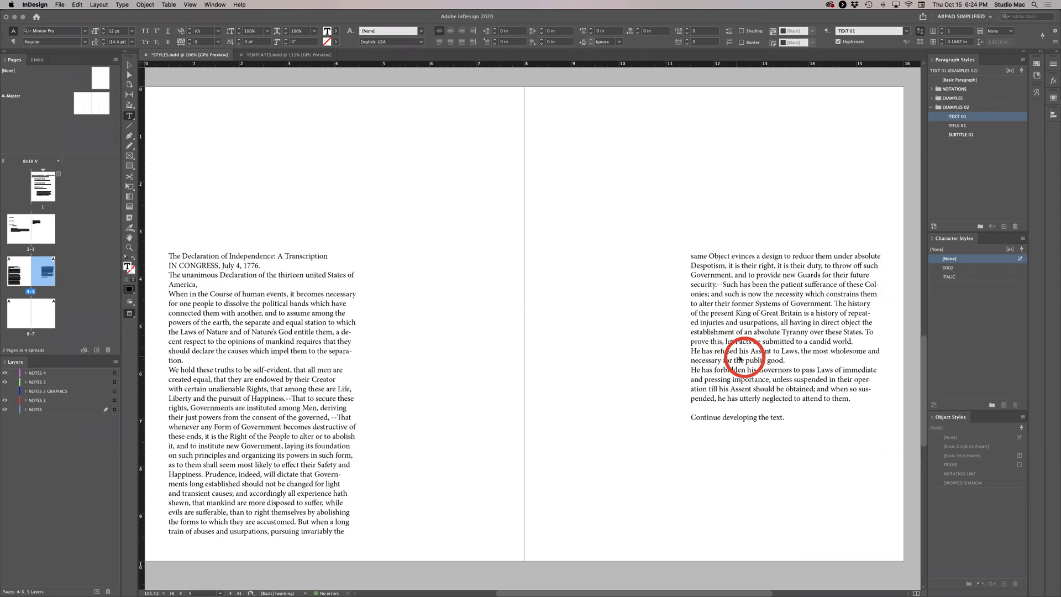
Edit the TEXT 01 paragraph style and set its font family to Century Gothic in the basic character formats.
{"action": "double_click", "coordinate": [1014, 118]}
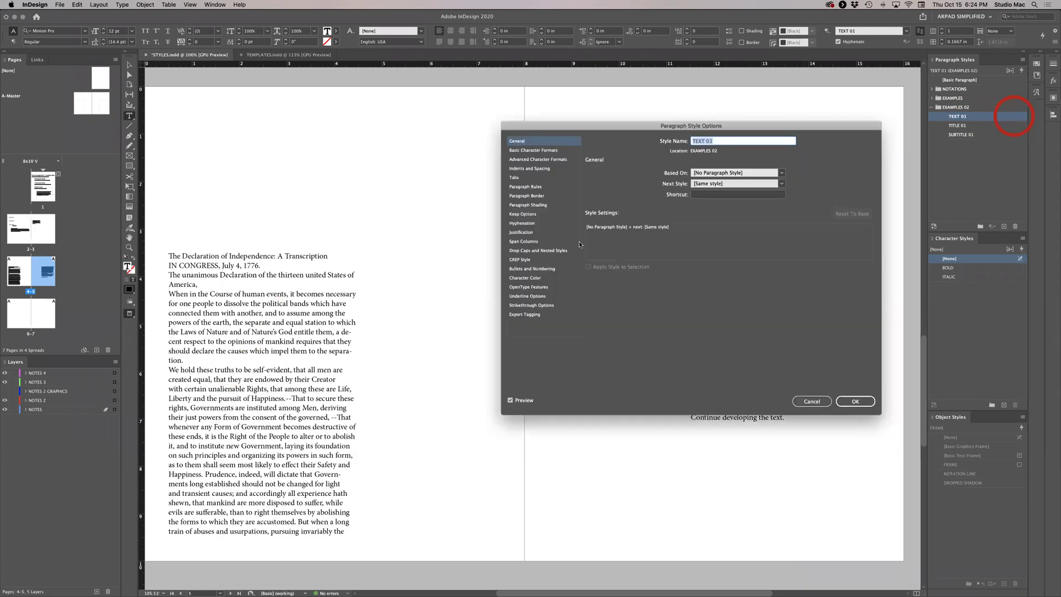
{"action": "left_click_drag", "start_coordinate": [622, 123], "coordinate": [568, 104]}
{"action": "left_click", "coordinate": [509, 128]}
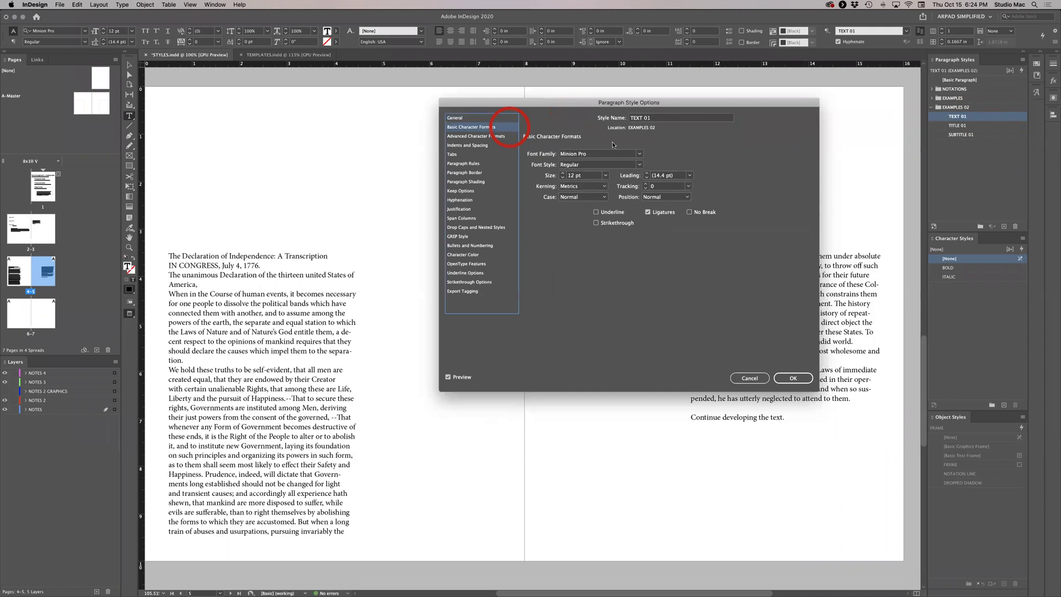
{"action": "left_click", "coordinate": [640, 154]}
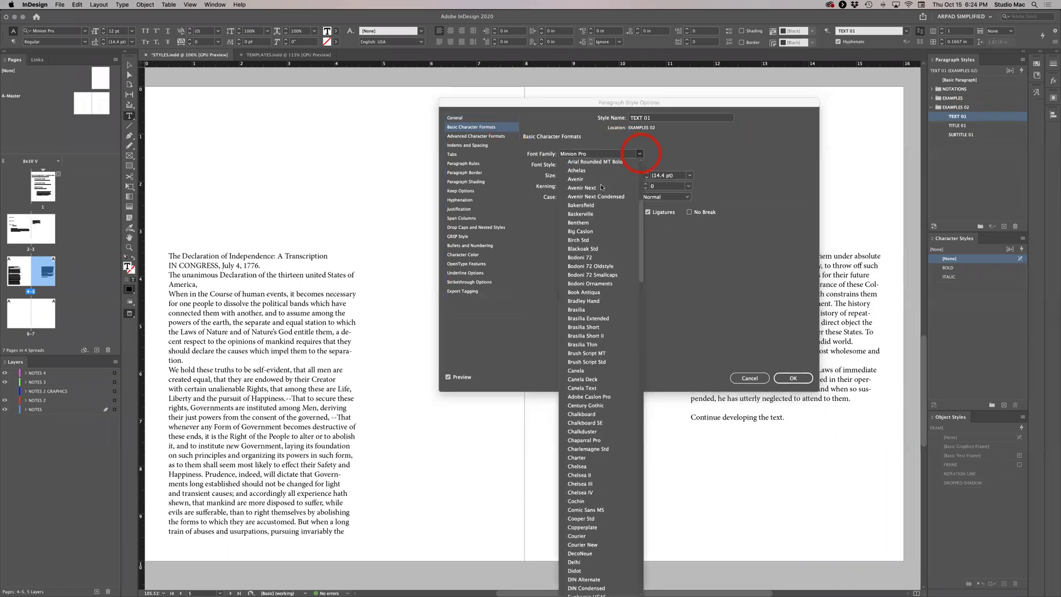
{"action": "scroll", "coordinate": [602, 187], "scroll_direction": "down", "scroll_amount": 5}
{"action": "left_click", "coordinate": [606, 170]}
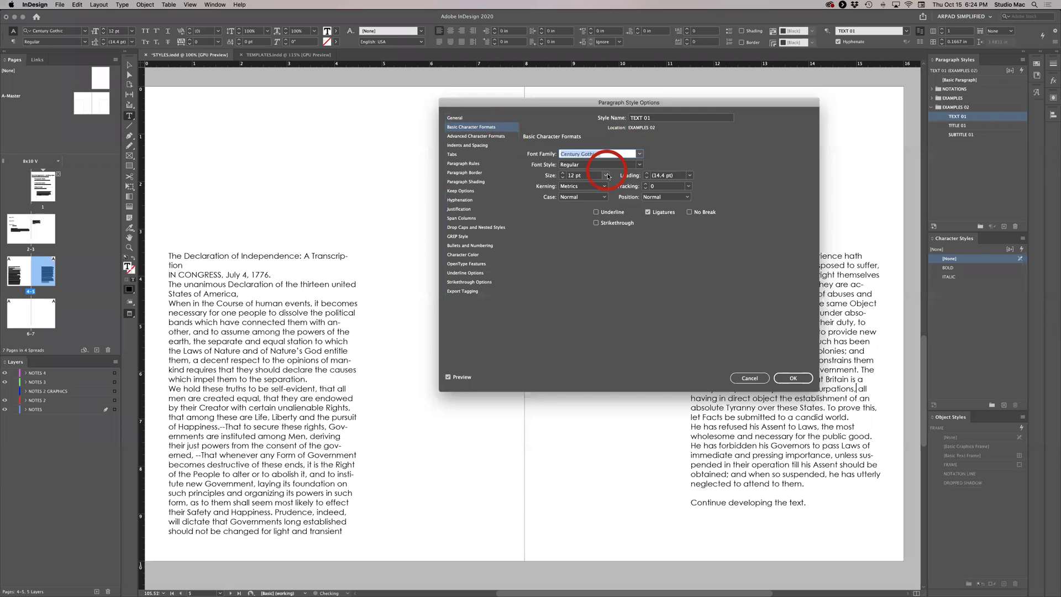
Set the TEXT 01 style's font size to 10 pt and its leading to 18 pt, and accept the style changes.
{"action": "left_click", "coordinate": [563, 178]}
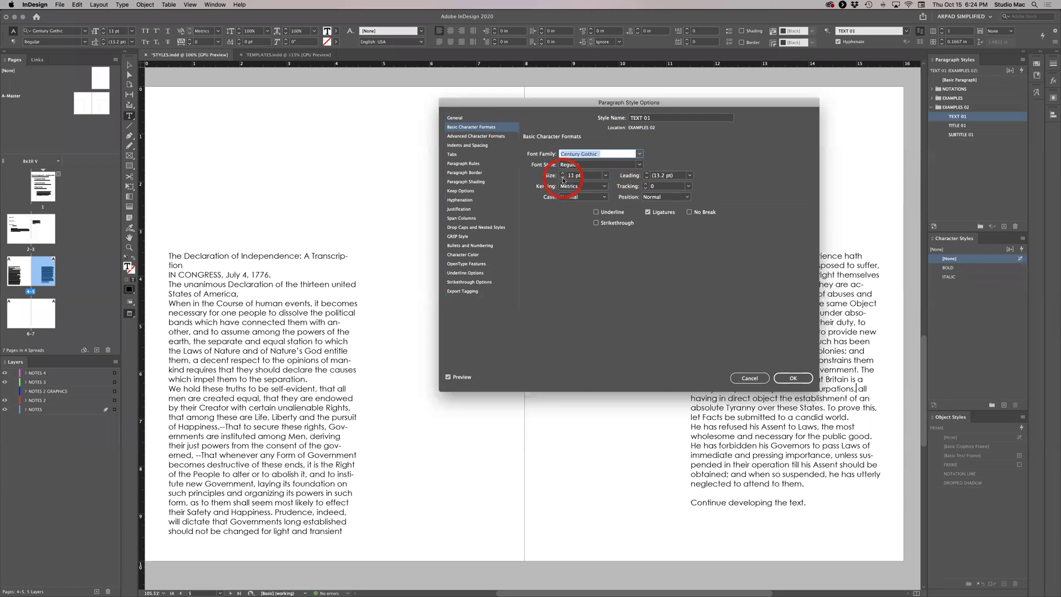
{"action": "left_click", "coordinate": [562, 178]}
{"action": "left_click", "coordinate": [563, 178]}
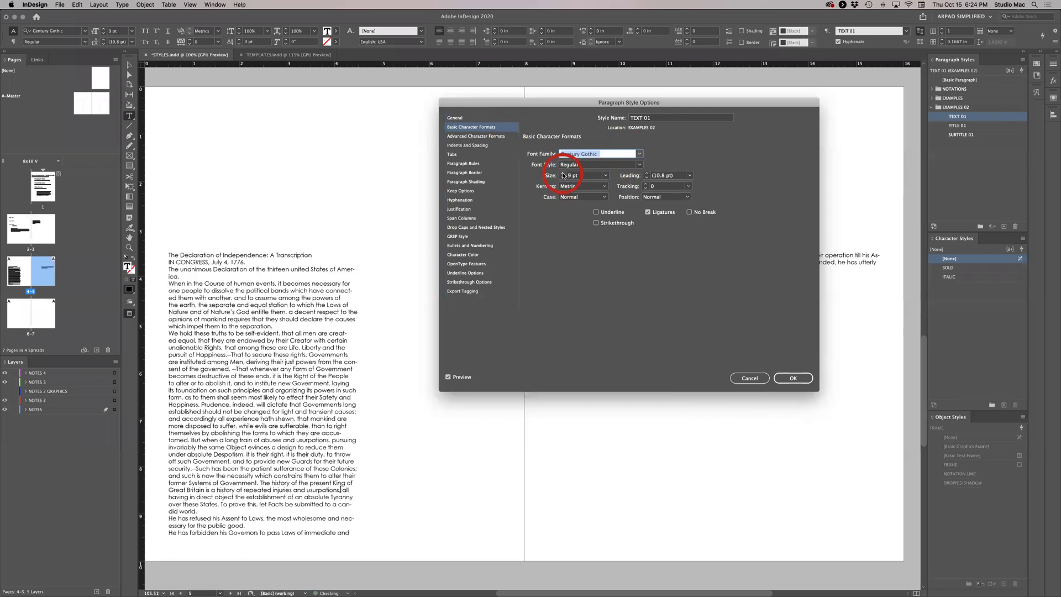
{"action": "left_click", "coordinate": [563, 174]}
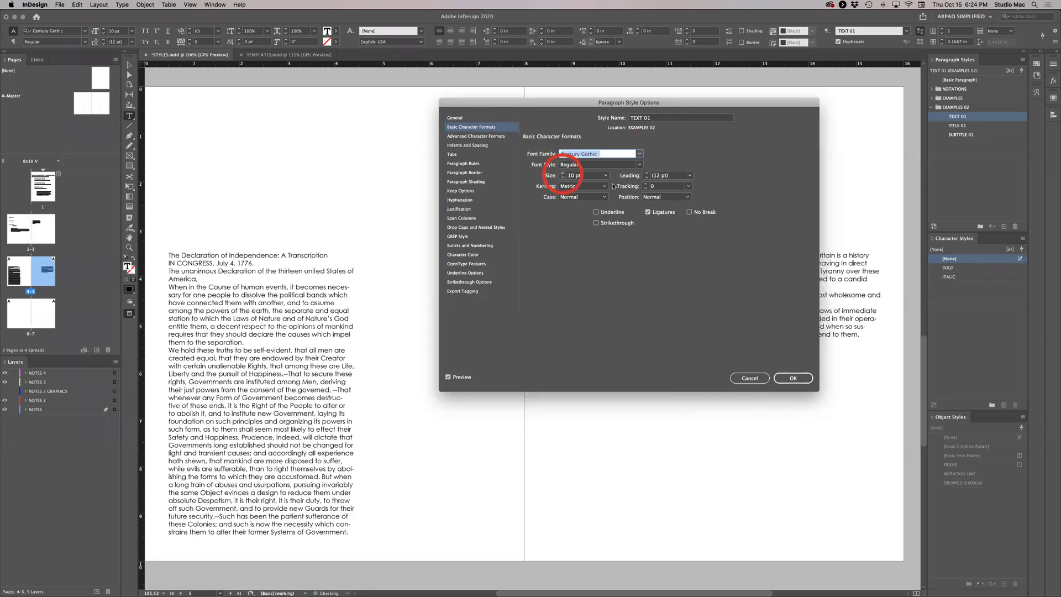
{"action": "left_click", "coordinate": [689, 175]}
{"action": "left_click", "coordinate": [673, 254]}
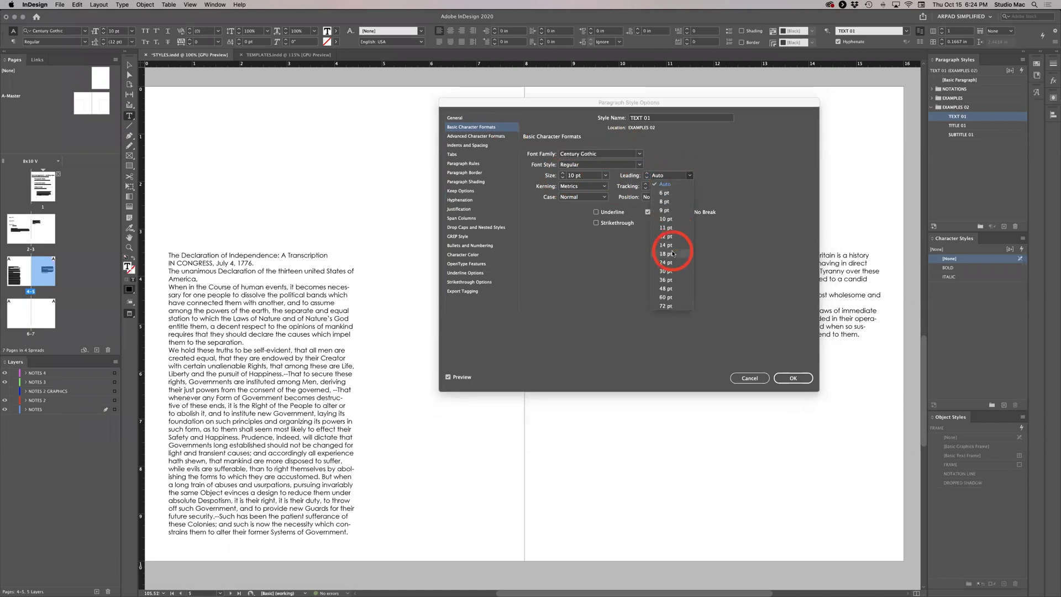
{"action": "left_click", "coordinate": [794, 379]}
Apply the TITLE 01 paragraph style to the line "The Declaration of Independence: A Transcription".
{"action": "scroll", "coordinate": [487, 283], "scroll_direction": "down", "scroll_amount": 10}
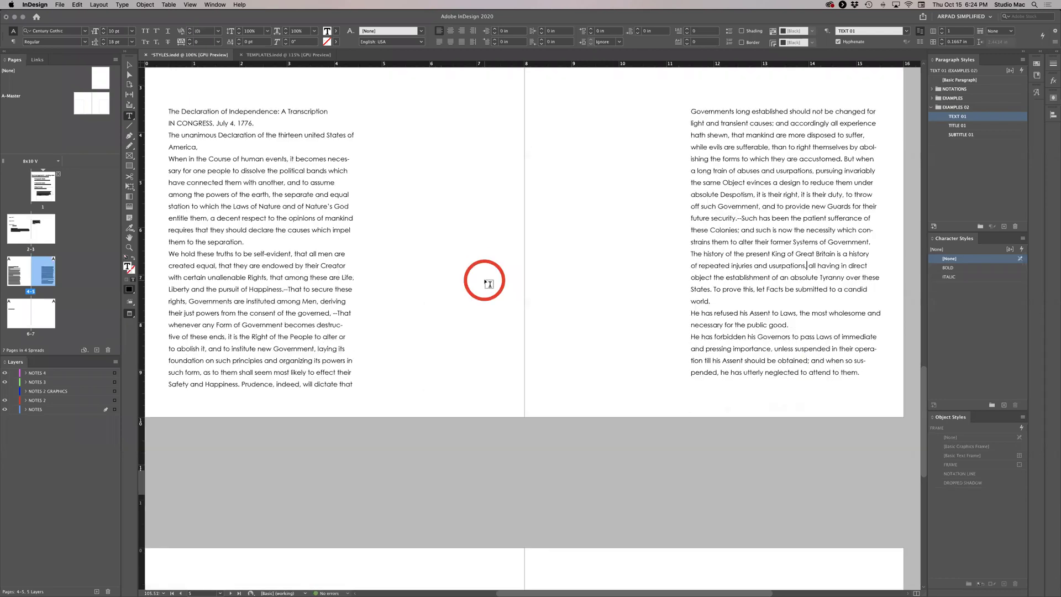
{"action": "scroll", "coordinate": [489, 283], "scroll_direction": "up", "scroll_amount": 10}
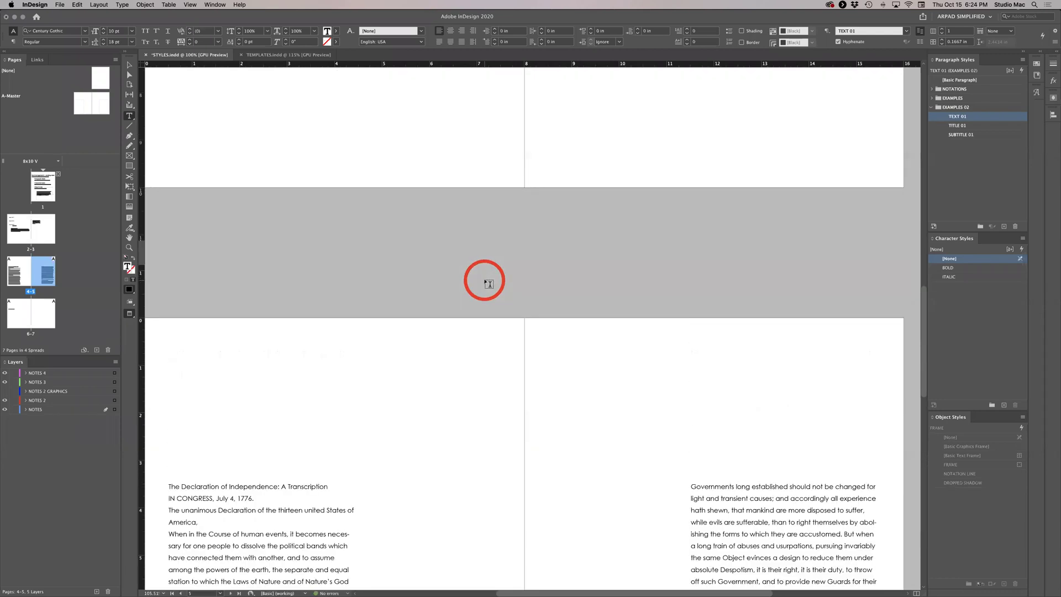
{"action": "scroll", "coordinate": [487, 288], "scroll_direction": "up", "scroll_amount": 3}
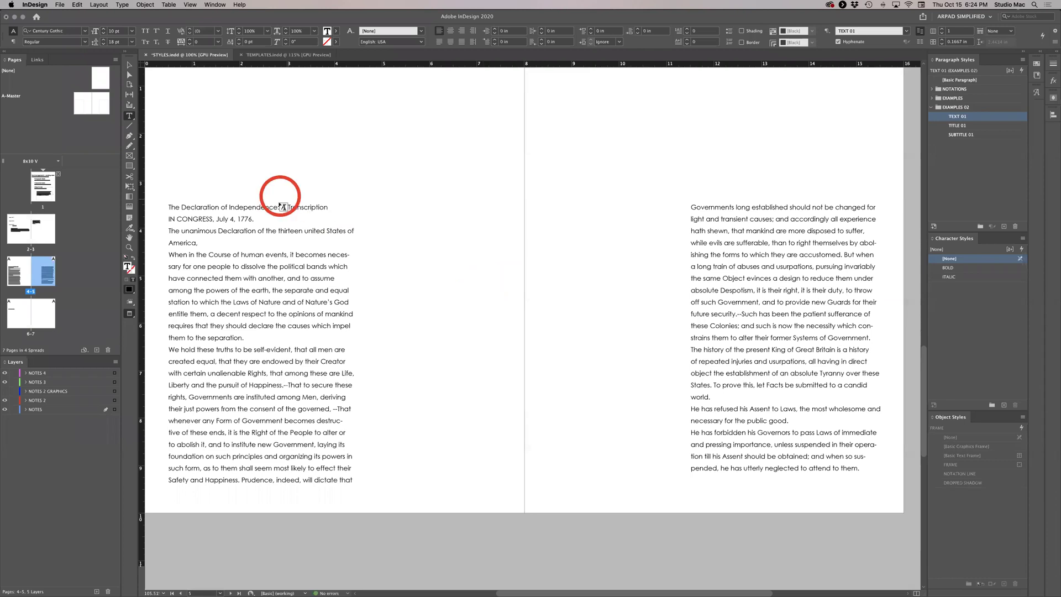
{"action": "left_click", "coordinate": [279, 205]}
{"action": "type", "text": ":"}
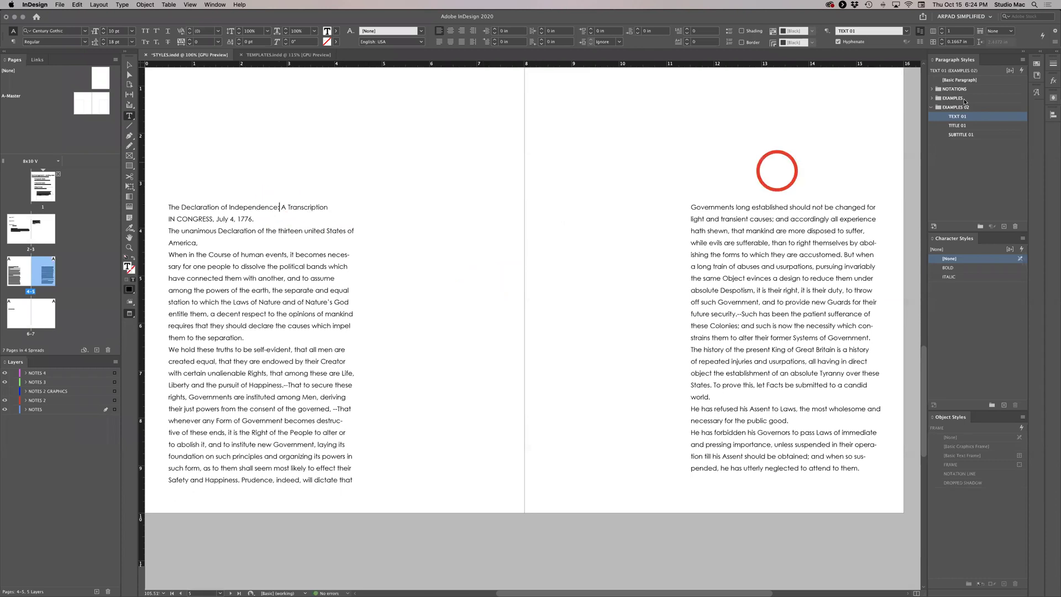
{"action": "left_click", "coordinate": [959, 126]}
Apply the SUBTITLE 01 paragraph style to "The unanimous Declaration of the thirteen united States of America," and to the "IN CONGRESS" line.
{"action": "left_click", "coordinate": [266, 256]}
{"action": "left_click", "coordinate": [984, 133]}
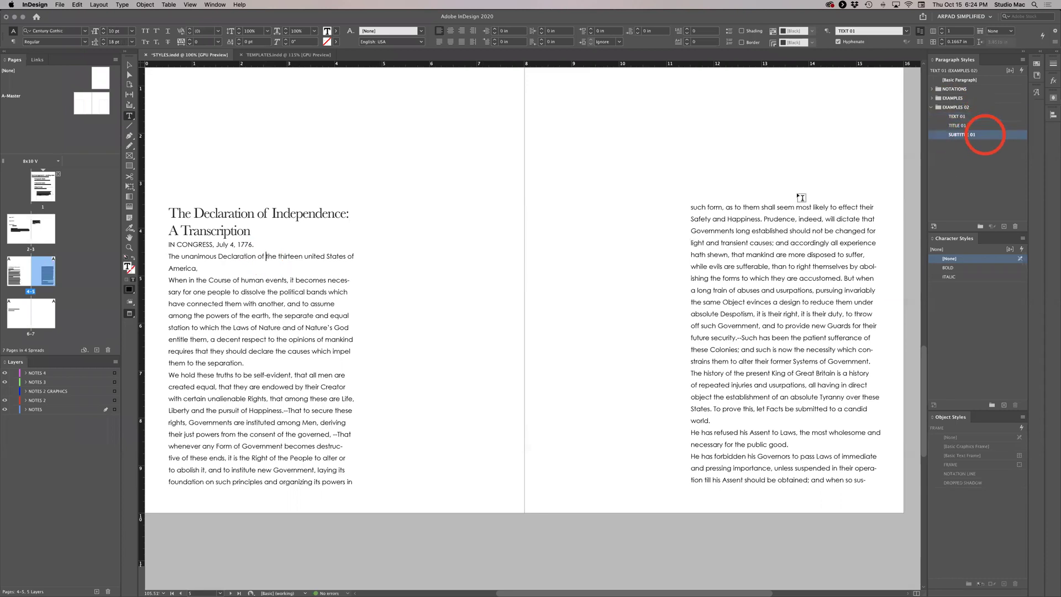
{"action": "left_click", "coordinate": [232, 245]}
{"action": "left_click", "coordinate": [235, 247]}
{"action": "left_click", "coordinate": [977, 135]}
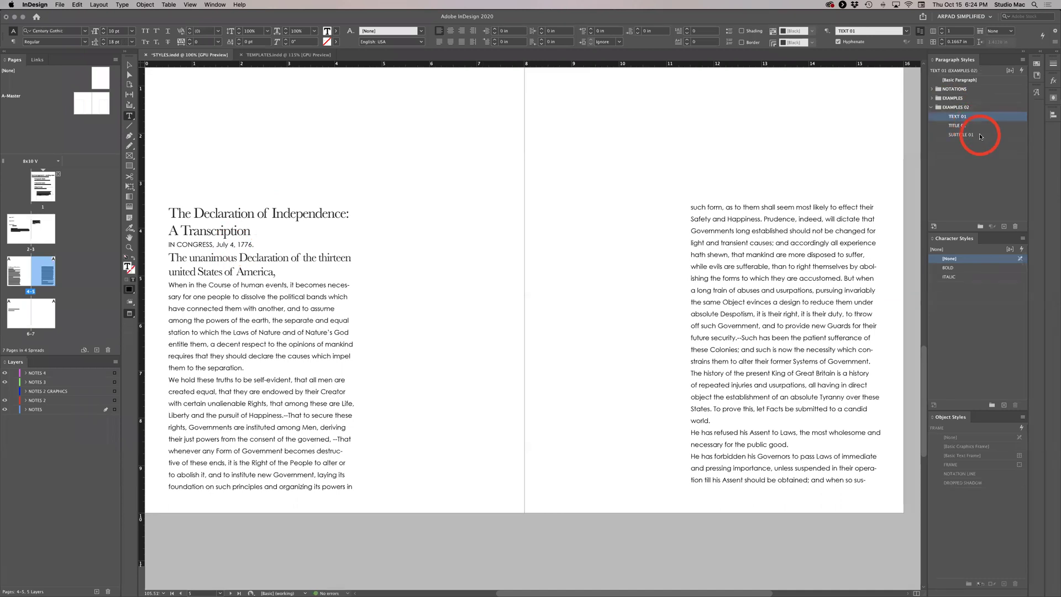
Undo the SUBTITLE 01 style on the "IN CONGRESS, July 4, 1776." line and deselect the text.
{"action": "left_click", "coordinate": [223, 323]}
{"action": "left_click", "coordinate": [323, 331]}
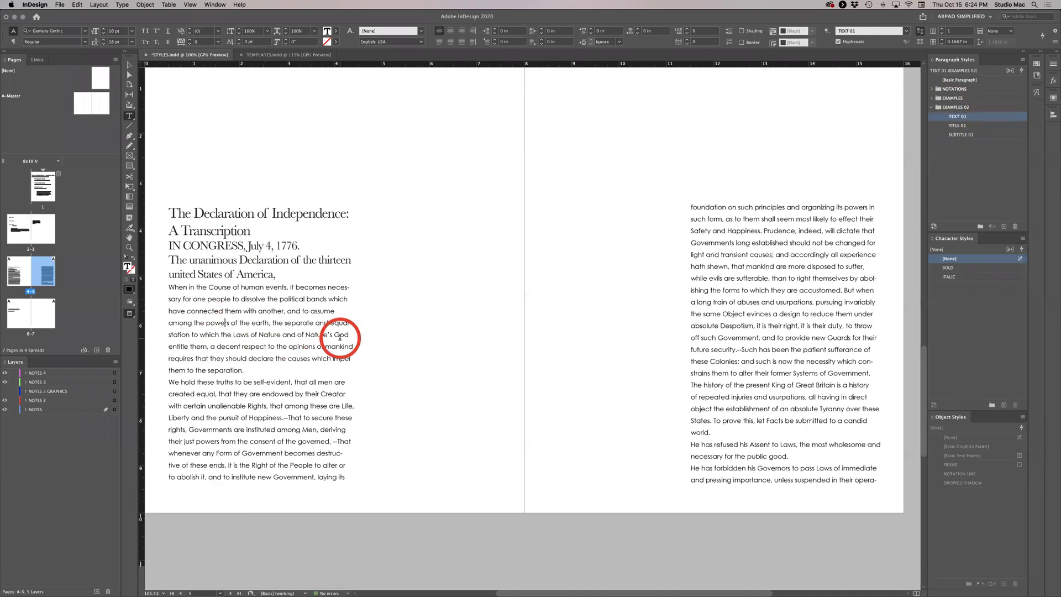
{"action": "key", "text": "super+z"}
{"action": "left_click", "coordinate": [129, 65]}
{"action": "left_click", "coordinate": [251, 148]}
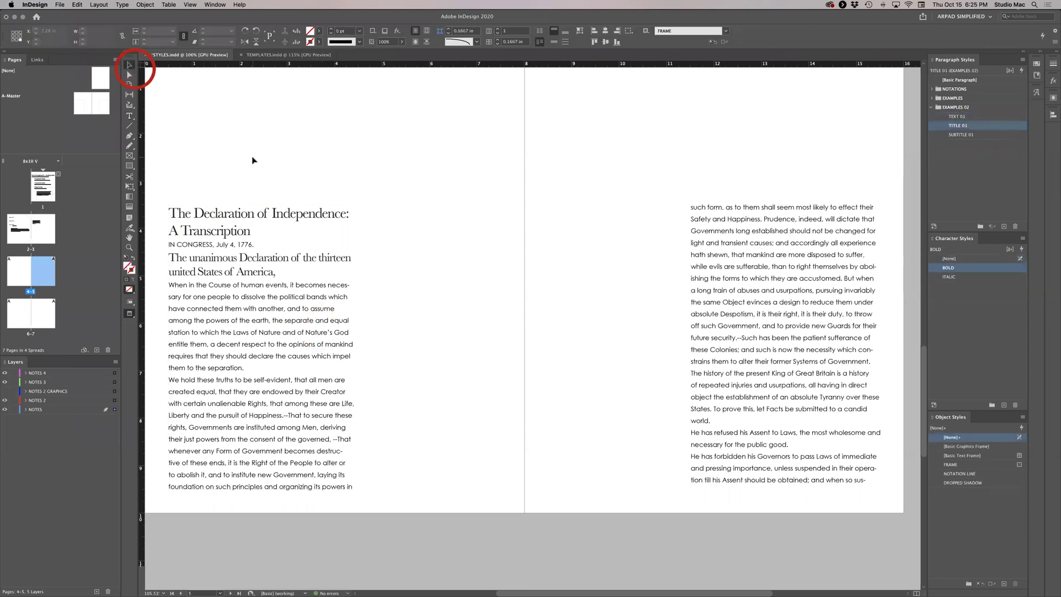
Go to pages 2-3 and apply the TITLE 01 paragraph style to the line "The Declaration of Independence".
{"action": "left_click", "coordinate": [44, 235]}
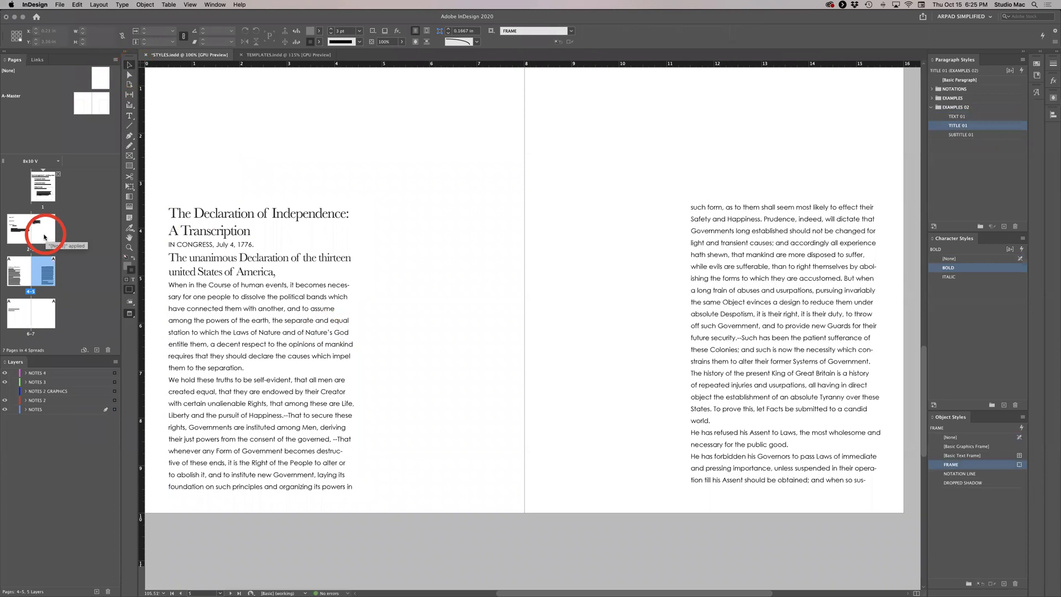
{"action": "double_click", "coordinate": [44, 237]}
{"action": "left_click", "coordinate": [196, 297]}
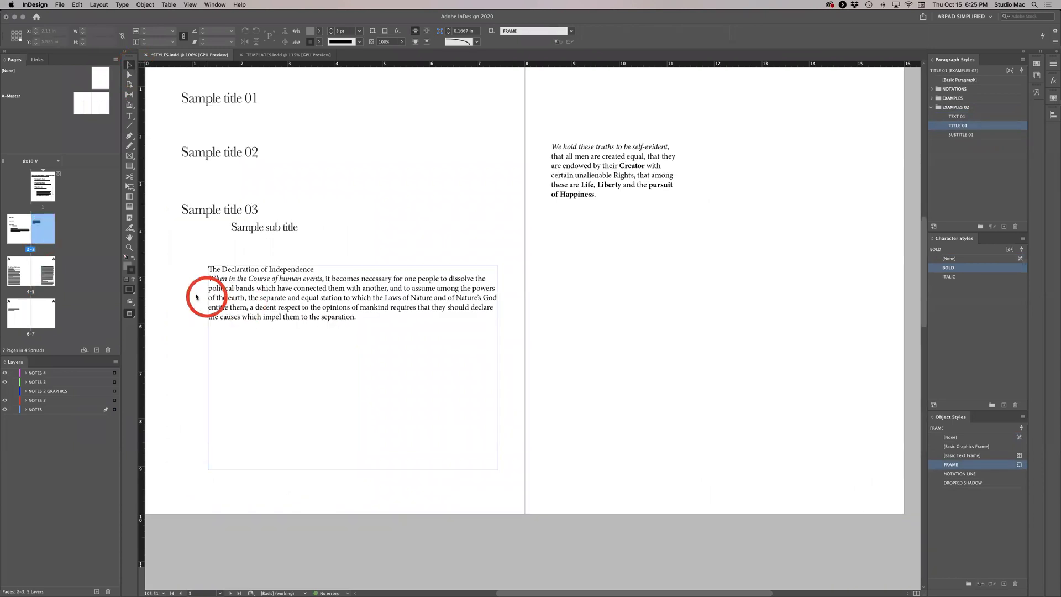
{"action": "left_click", "coordinate": [298, 270]}
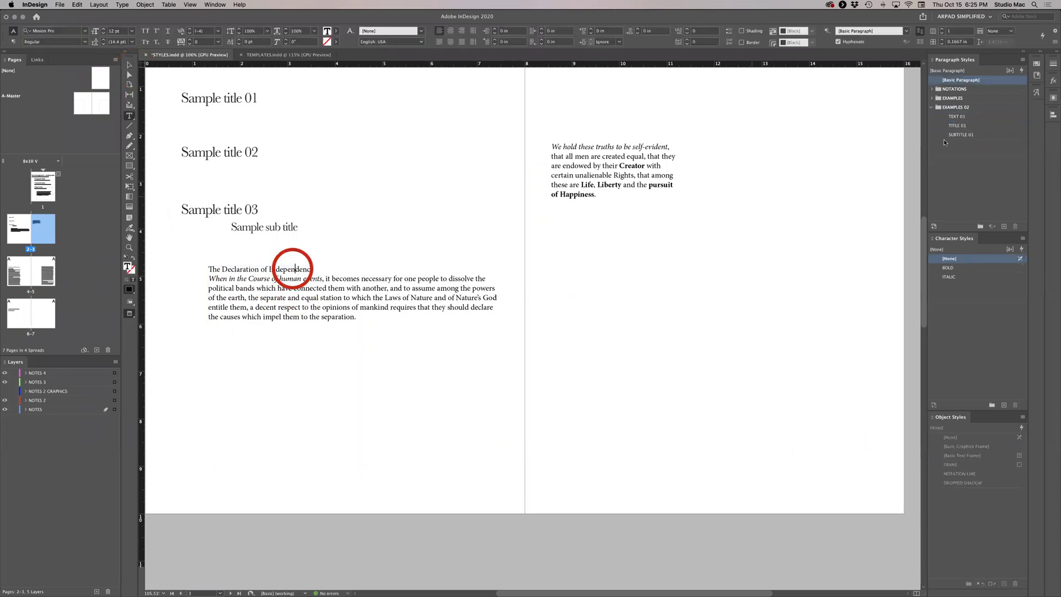
{"action": "left_click", "coordinate": [977, 117]}
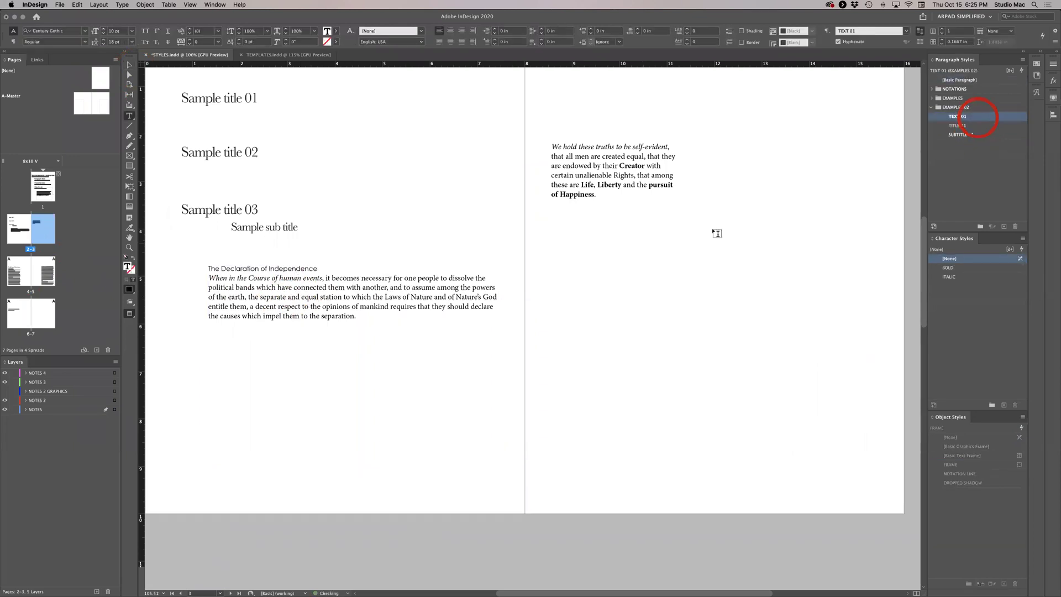
{"action": "left_click", "coordinate": [978, 126]}
Apply the TEXT 01 paragraph style to the "When in the Course of human events" and "We hold these truths" paragraphs.
{"action": "left_click", "coordinate": [337, 307]}
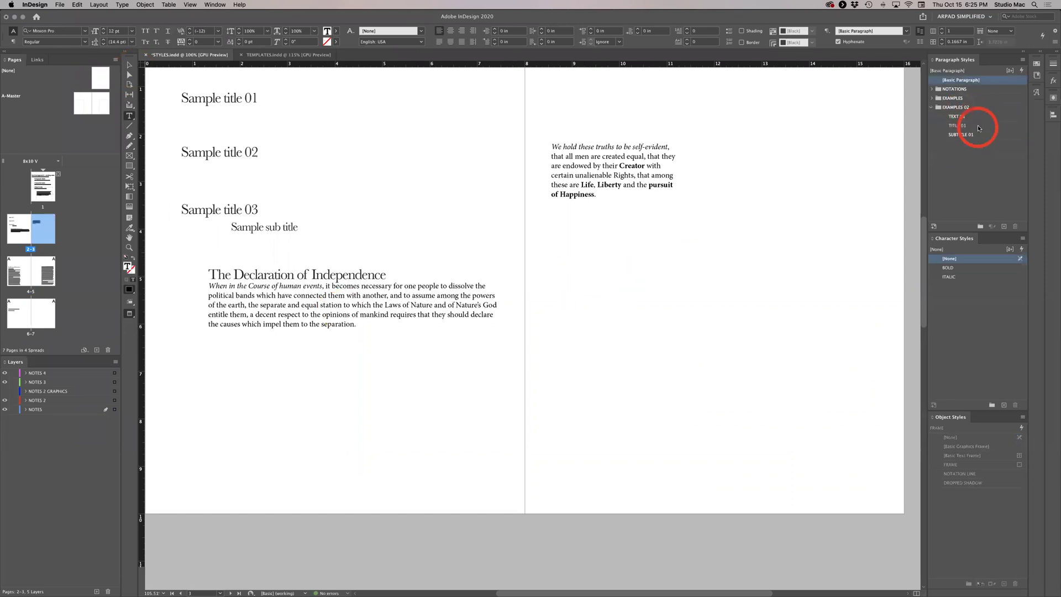
{"action": "left_click", "coordinate": [973, 117]}
{"action": "left_click", "coordinate": [614, 166]}
{"action": "left_click", "coordinate": [975, 117]}
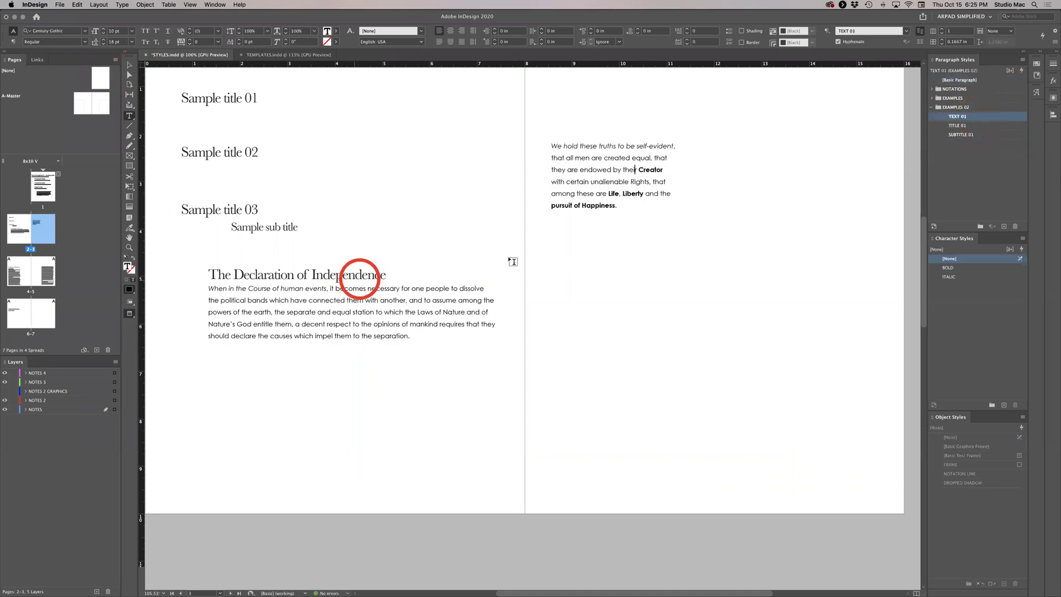
Reorder the EXAMPLES 02 paragraph styles so that TEXT 01 comes after TITLE 01 and SUBTITLE 01.
{"action": "left_click_drag", "start_coordinate": [973, 124], "coordinate": [984, 126]}
{"action": "left_click", "coordinate": [989, 132]}
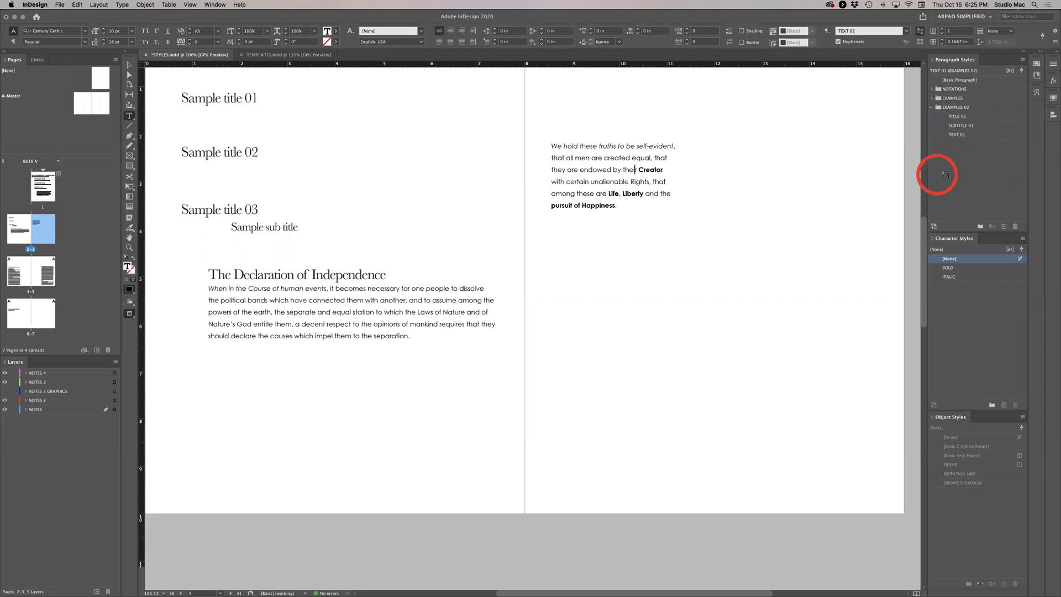
Inspect the basic character formats of the BOLD character style used on the word "Creator", and close its options without changes.
{"action": "left_click", "coordinate": [649, 171]}
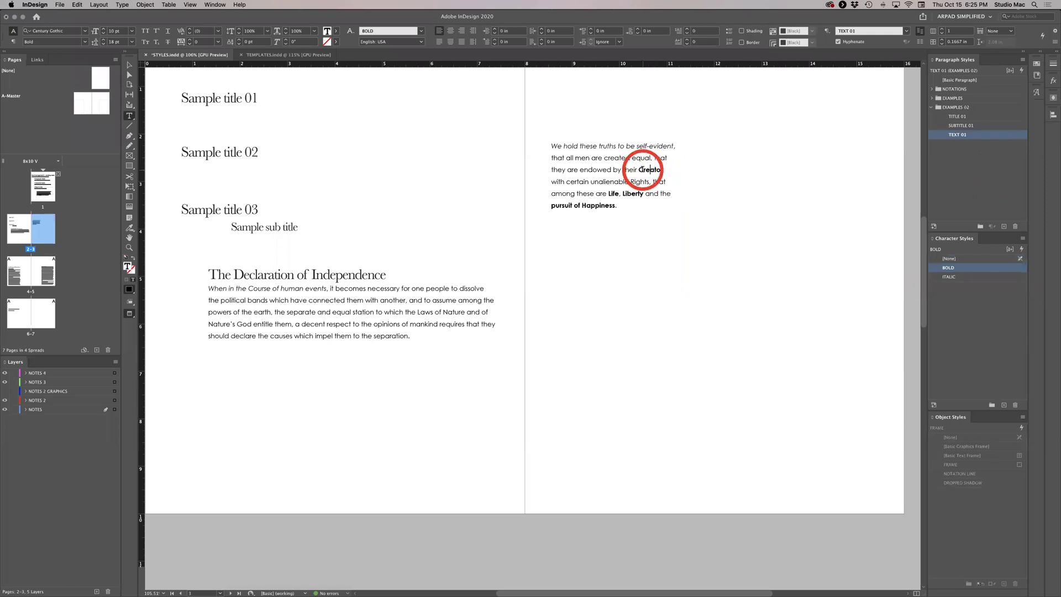
{"action": "scroll", "coordinate": [658, 166], "scroll_direction": "up", "scroll_amount": 3}
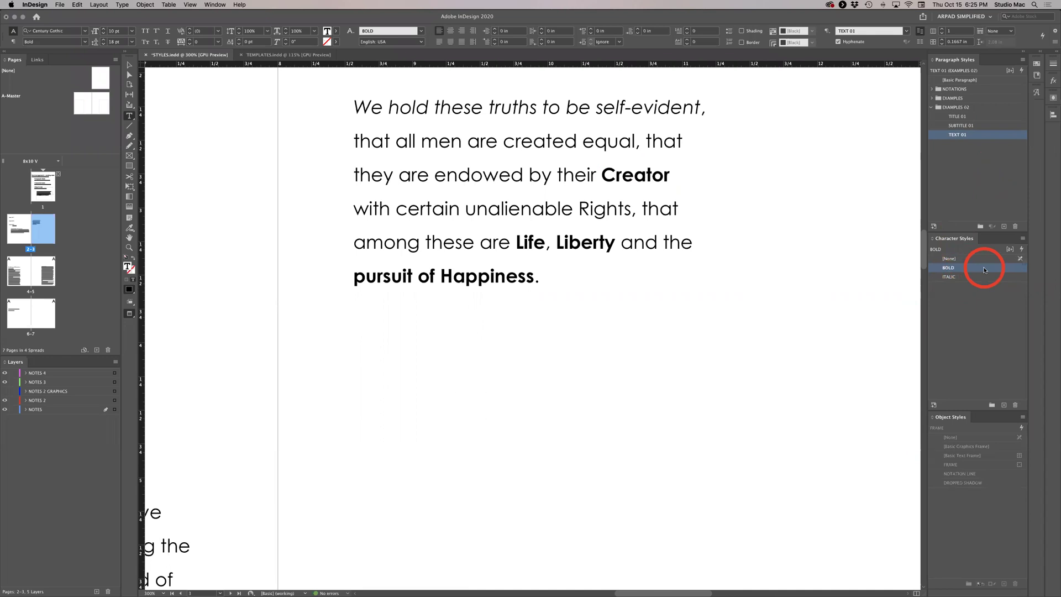
{"action": "double_click", "coordinate": [987, 270]}
{"action": "left_click_drag", "start_coordinate": [703, 331], "coordinate": [712, 246]}
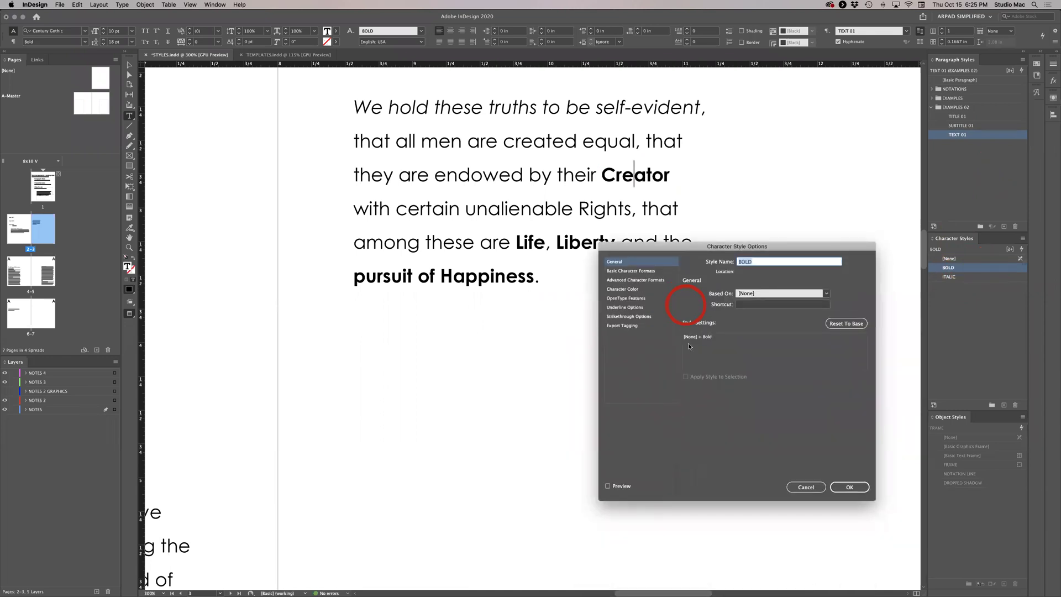
{"action": "left_click", "coordinate": [666, 271]}
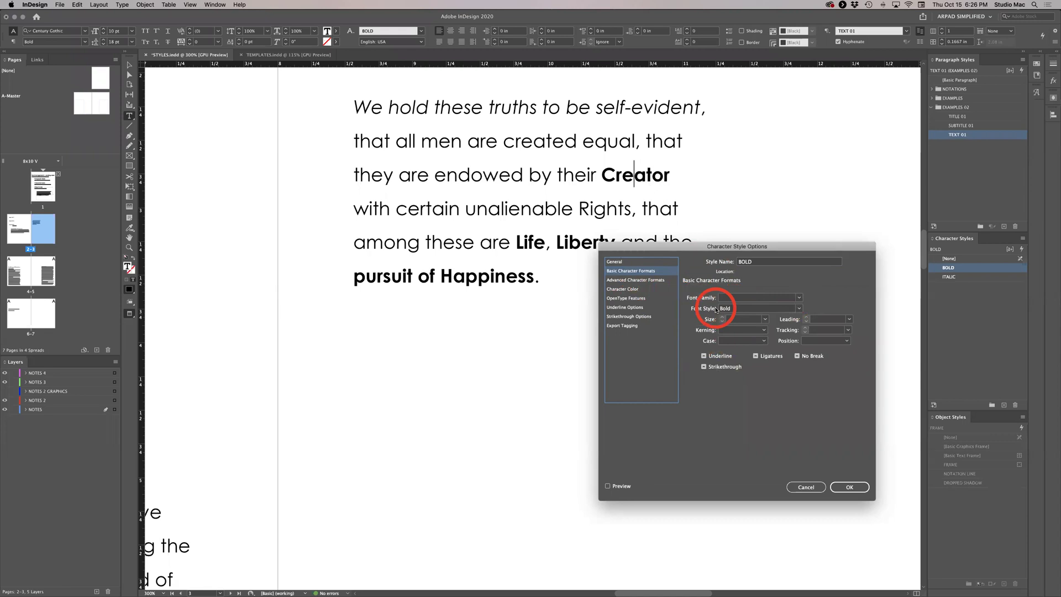
{"action": "left_click", "coordinate": [803, 490]}
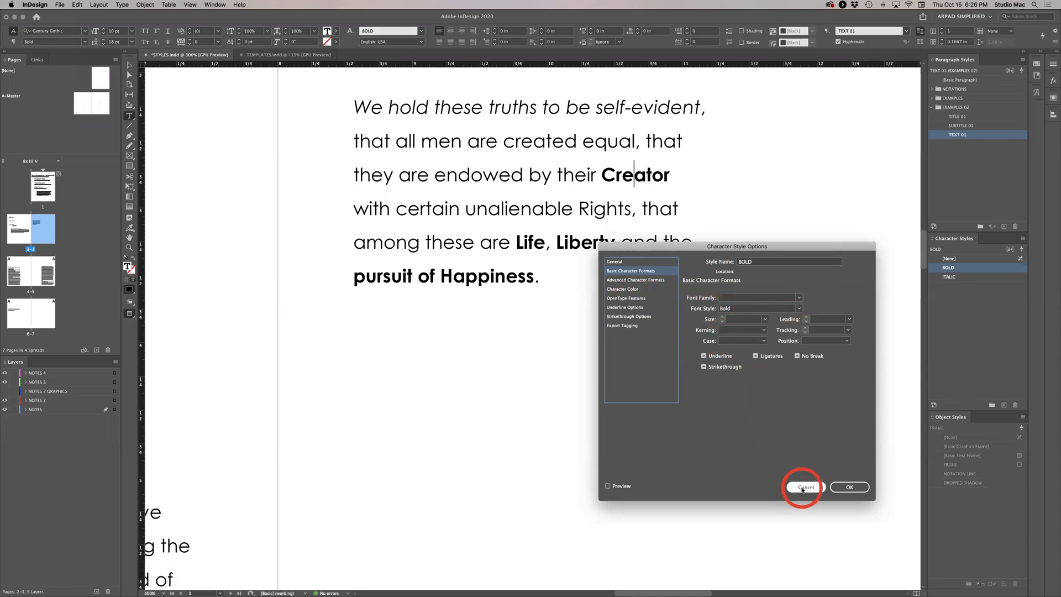
Preview the TEXT 01 paragraph style with the Baskerville font family and discard the change.
{"action": "left_click", "coordinate": [634, 174]}
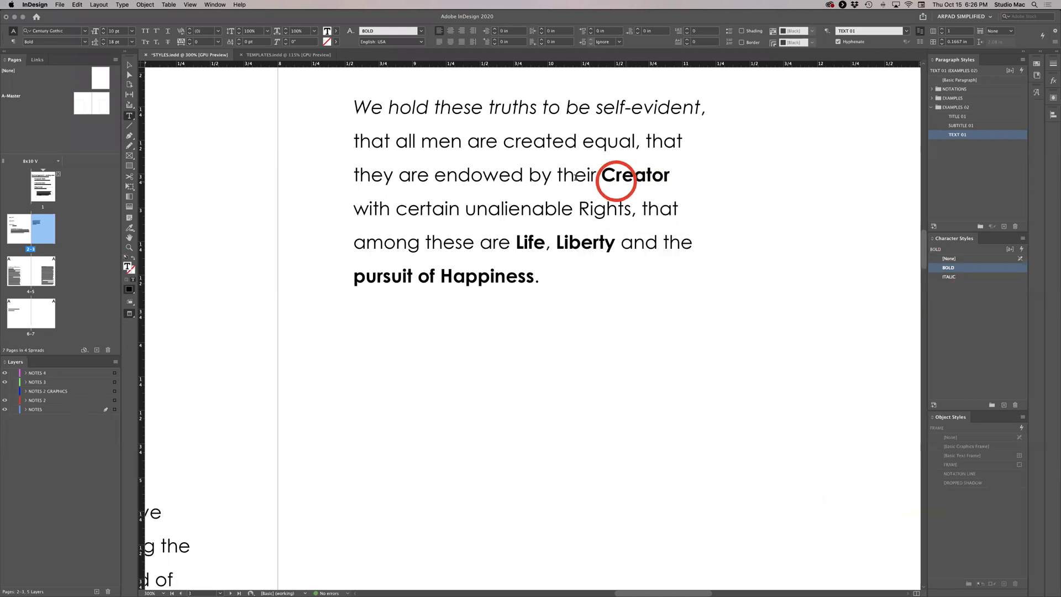
{"action": "double_click", "coordinate": [1011, 137]}
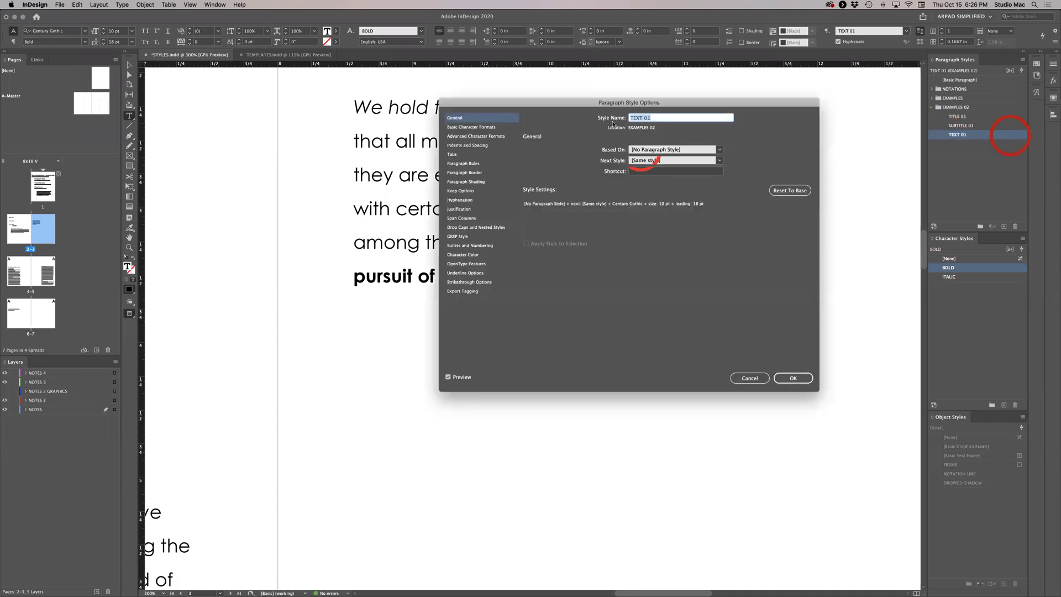
{"action": "left_click_drag", "start_coordinate": [582, 101], "coordinate": [659, 291]}
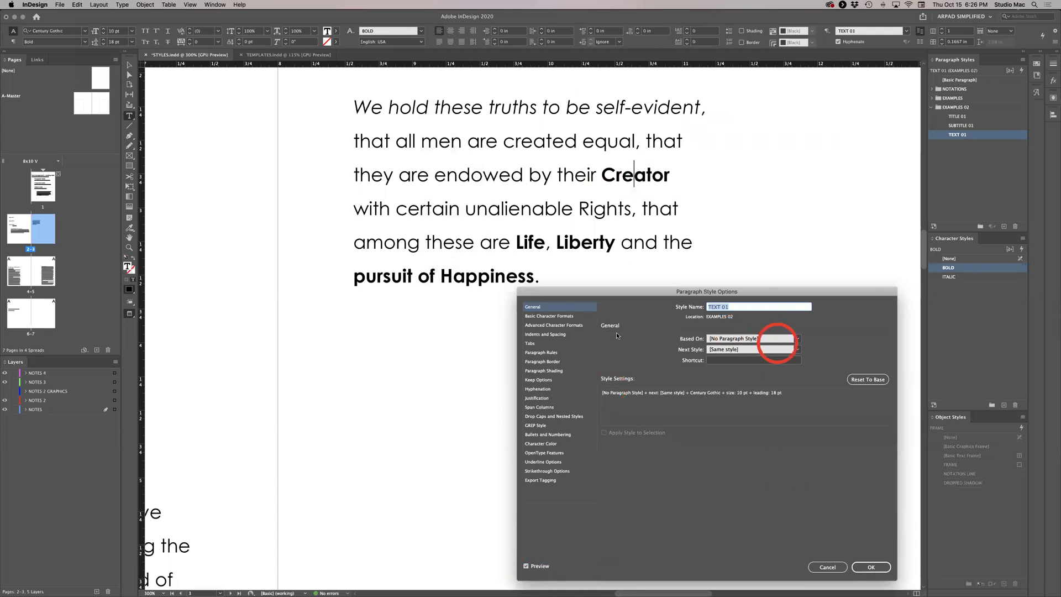
{"action": "left_click", "coordinate": [588, 316]}
{"action": "left_click", "coordinate": [717, 343]}
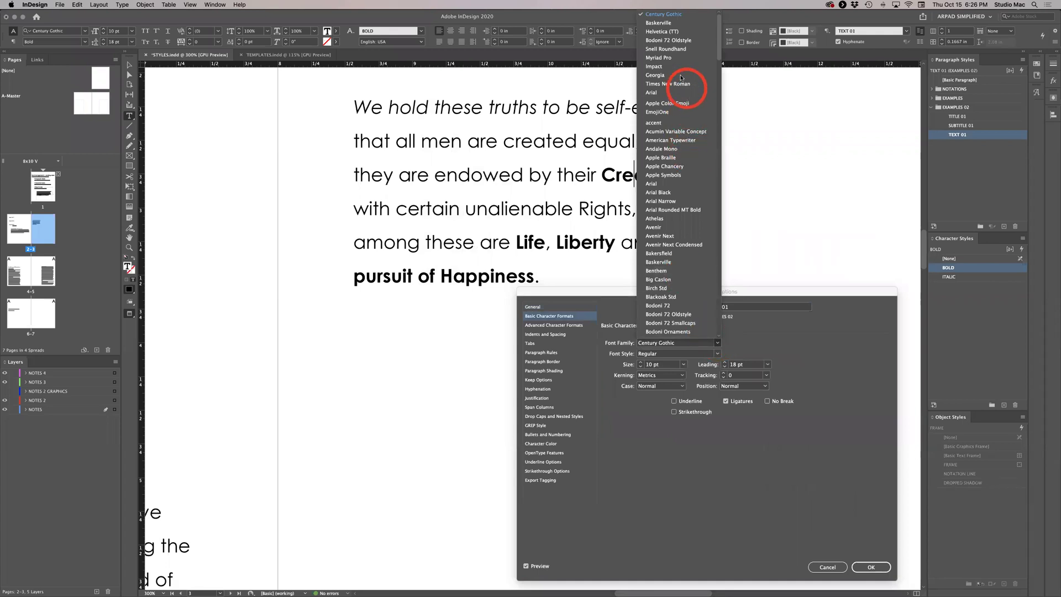
{"action": "left_click", "coordinate": [680, 26]}
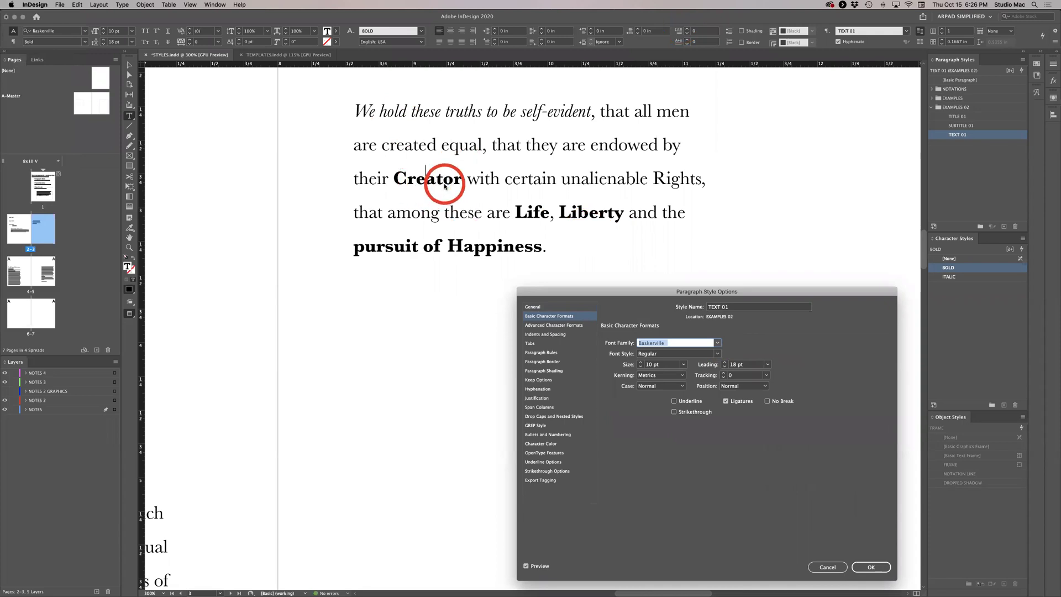
{"action": "left_click", "coordinate": [827, 568]}
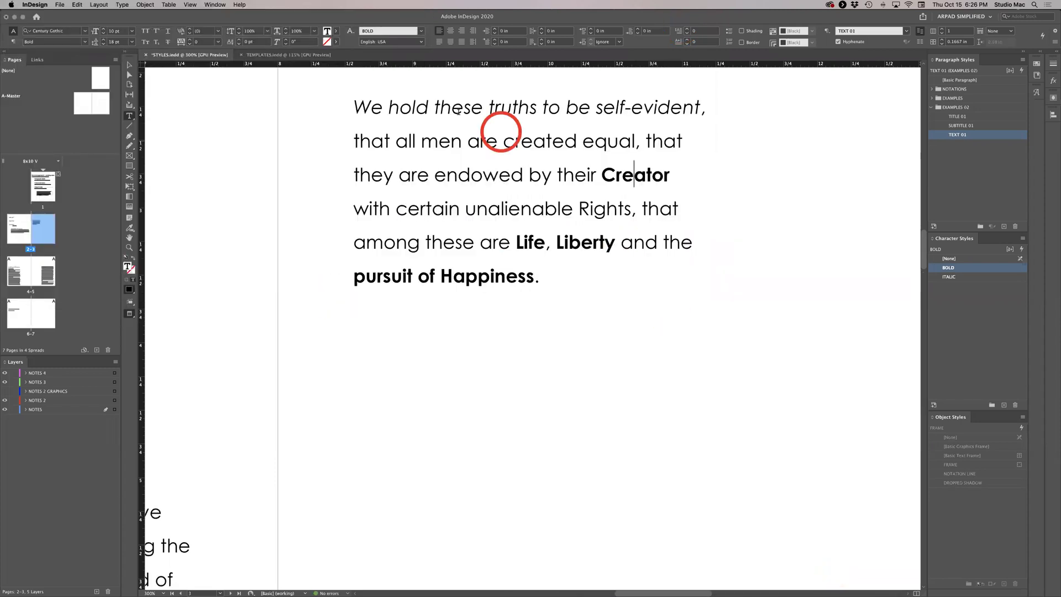
Delete the ITALIC character style used on "We hold these truths to be self-evident,", replacing it with [None] and preserving the formatting.
{"action": "triple_click", "coordinate": [355, 107]}
{"action": "left_click", "coordinate": [961, 315]}
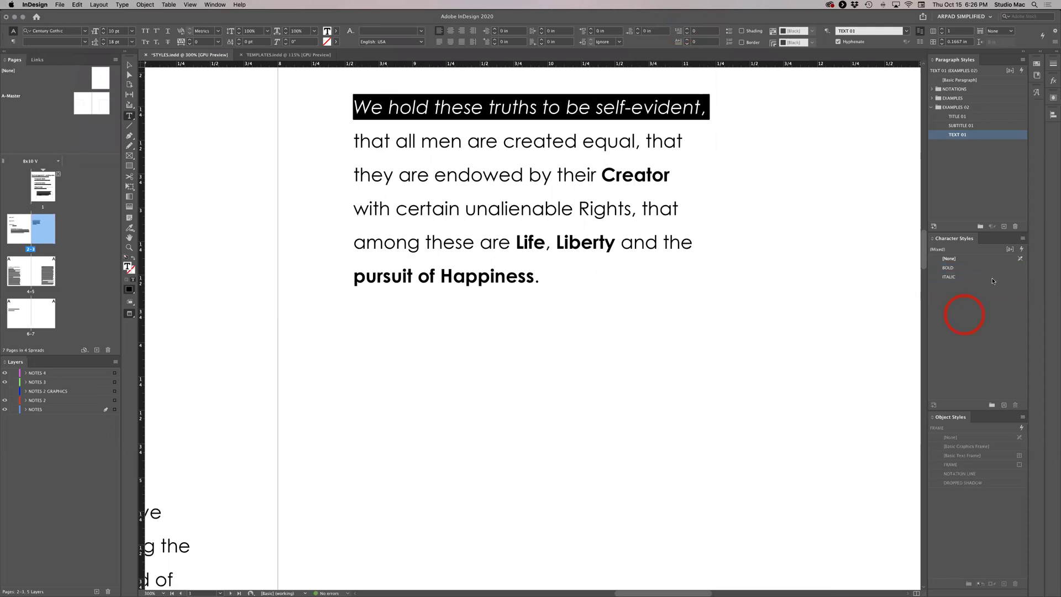
{"action": "left_click", "coordinate": [1011, 281]}
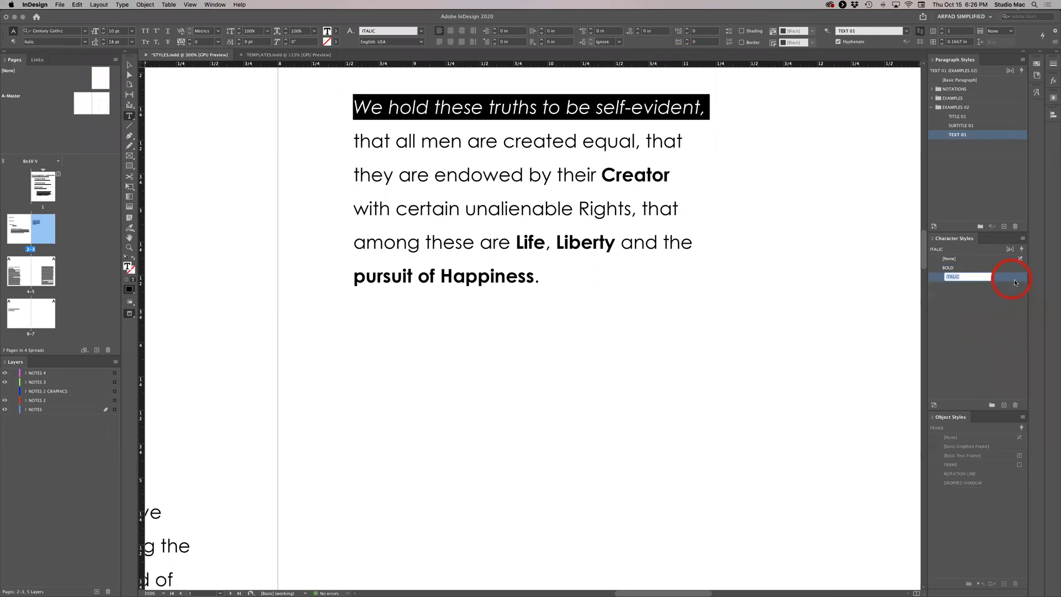
{"action": "left_click", "coordinate": [1015, 405]}
{"action": "left_click", "coordinate": [992, 300]}
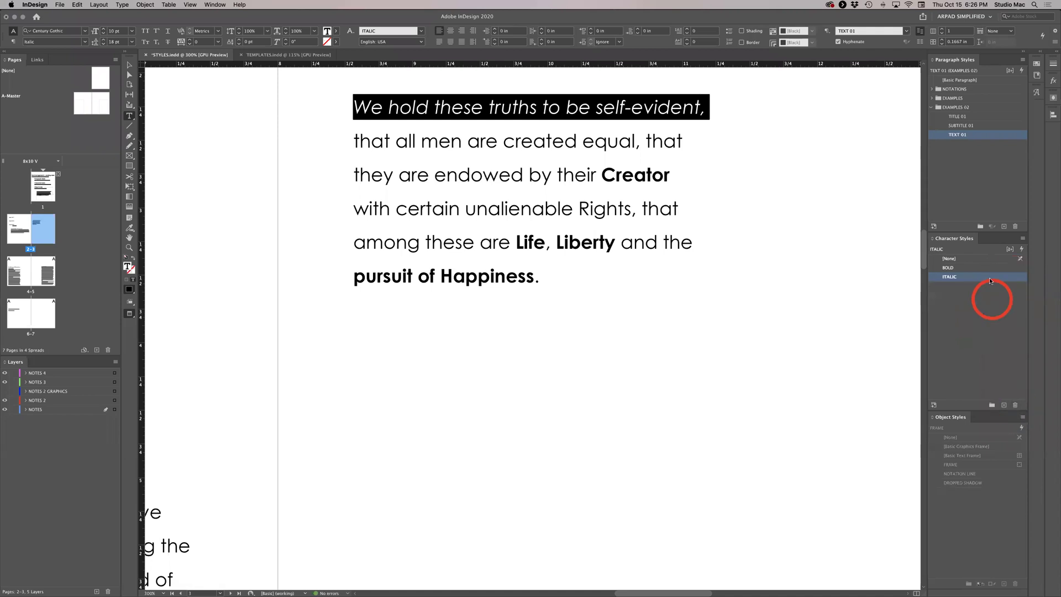
{"action": "left_click", "coordinate": [1015, 406]}
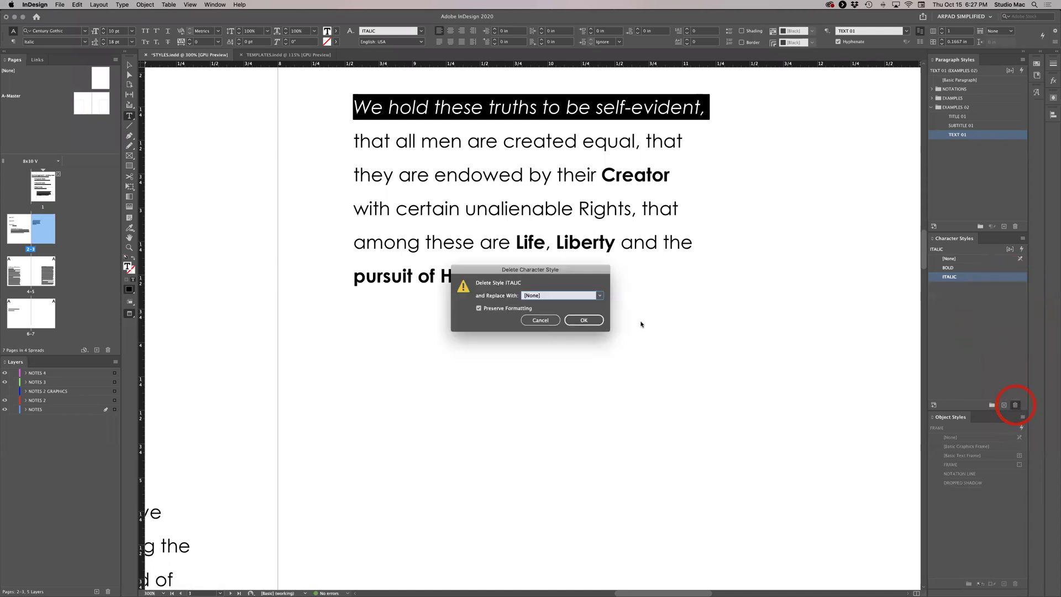
{"action": "left_click", "coordinate": [584, 320]}
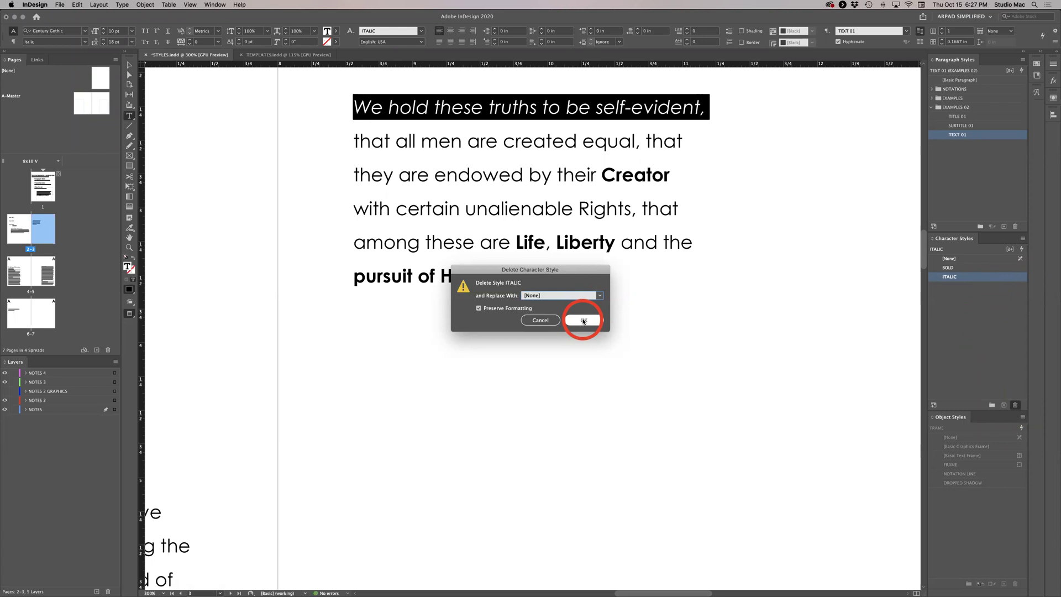
{"action": "left_click", "coordinate": [584, 321]}
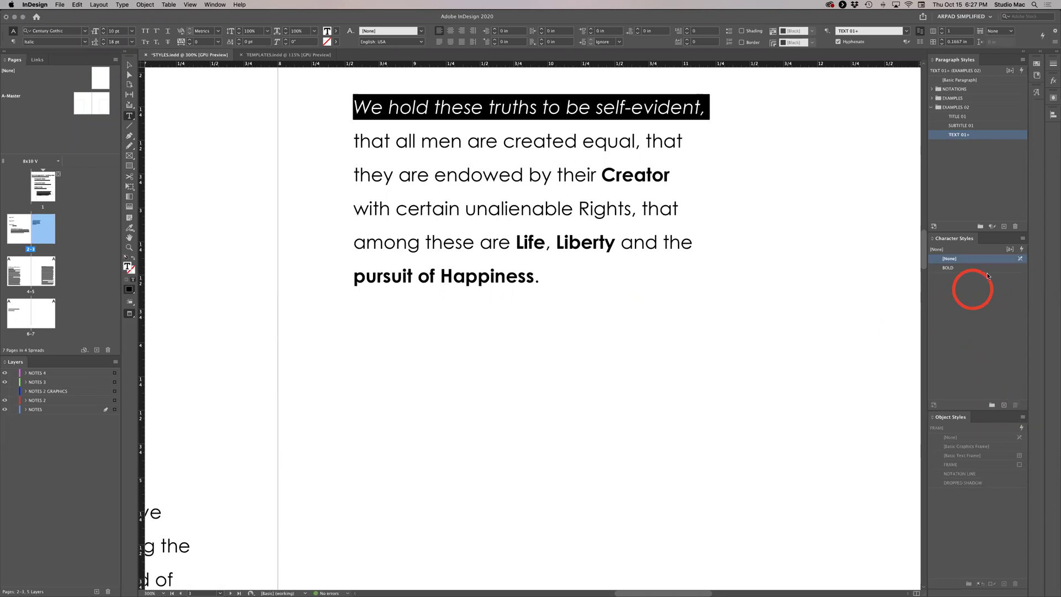
Try to remove the italic formatting from the selected phrase by applying the [None] character style.
{"action": "left_click", "coordinate": [980, 304]}
{"action": "left_click", "coordinate": [969, 258]}
{"action": "left_click", "coordinate": [977, 316]}
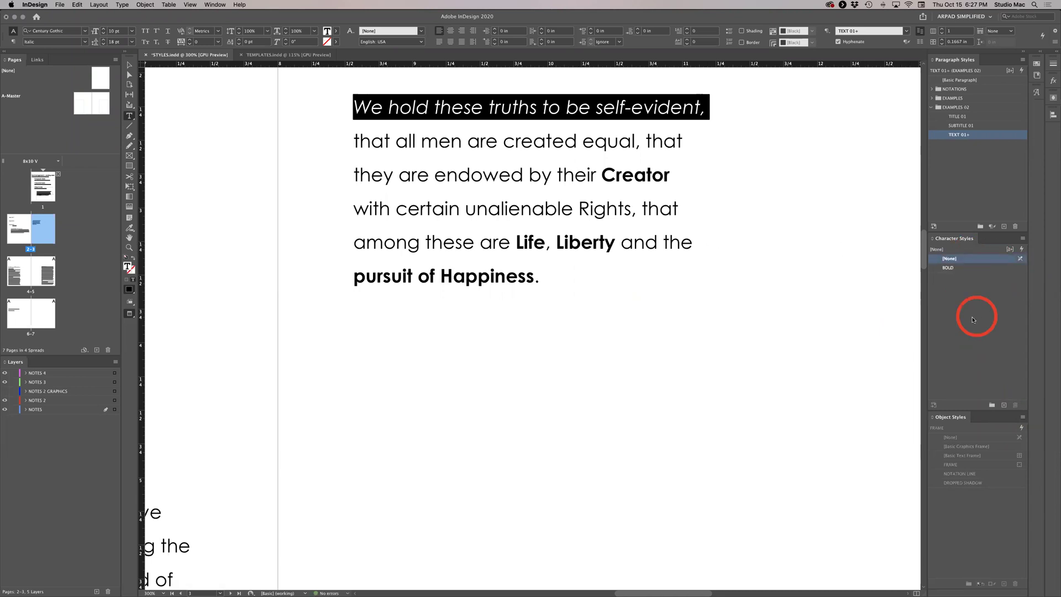
{"action": "left_click", "coordinate": [1007, 260]}
{"action": "left_click", "coordinate": [725, 206]}
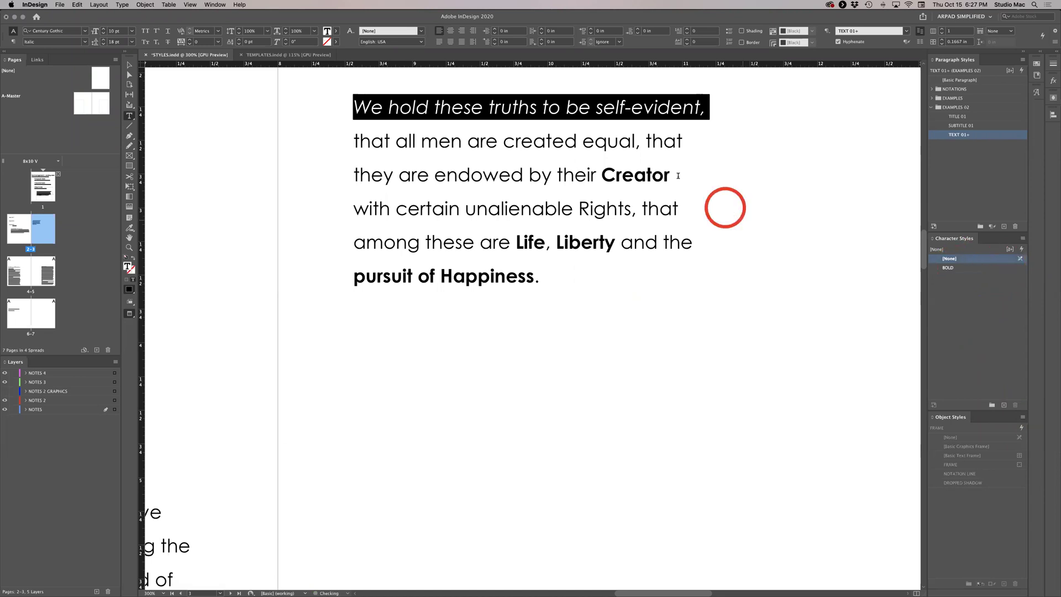
Clear the TEXT 01 style overrides on the phrase "We hold these truths to be self-evident,".
{"action": "left_click_drag", "start_coordinate": [354, 106], "coordinate": [728, 111]}
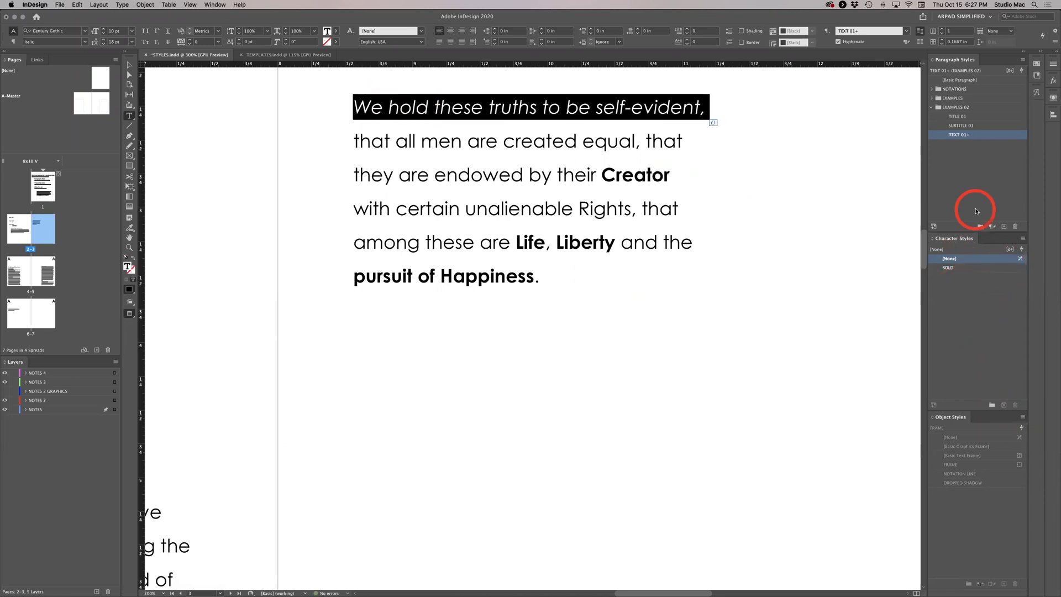
{"action": "left_click", "coordinate": [1000, 139], "text": "alt"}
{"action": "left_click", "coordinate": [672, 174]}
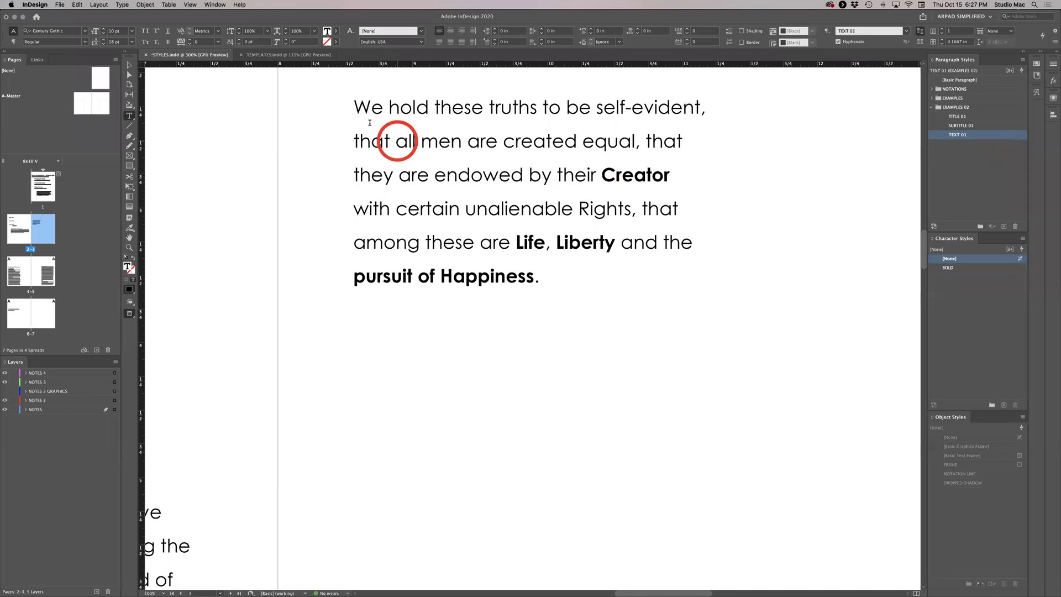
Set the font style of the phrase "We hold these truths to be self-evident" to Italic.
{"action": "left_click_drag", "start_coordinate": [353, 105], "coordinate": [698, 108]}
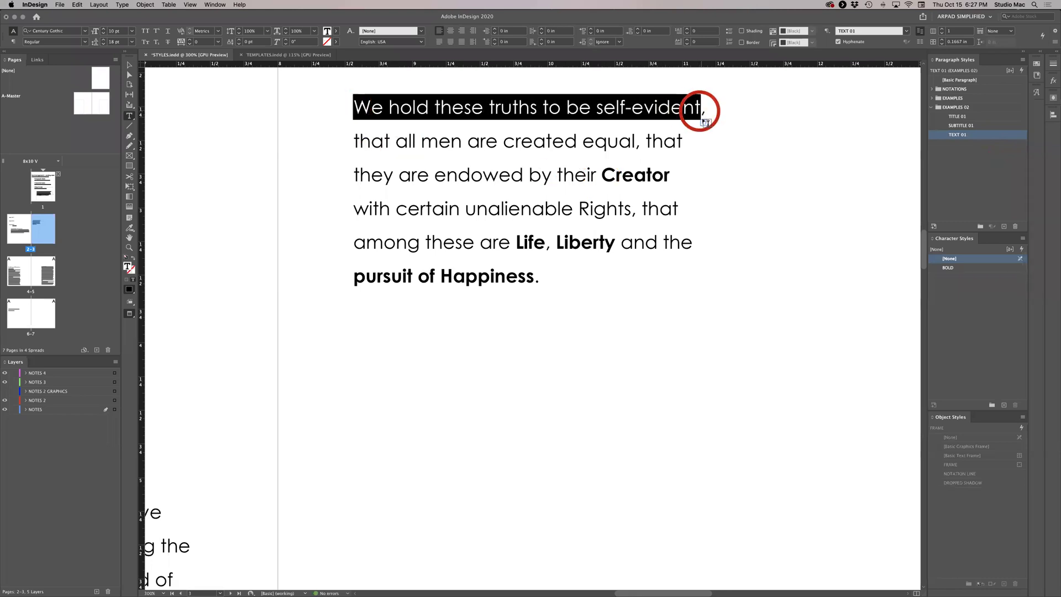
{"action": "left_click", "coordinate": [1005, 406]}
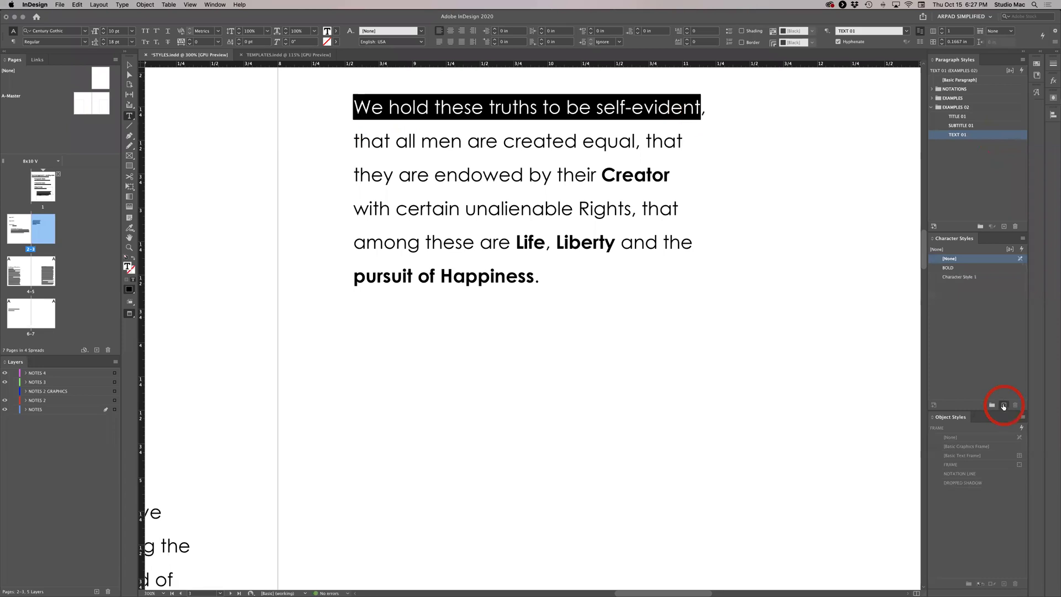
{"action": "left_click", "coordinate": [971, 279]}
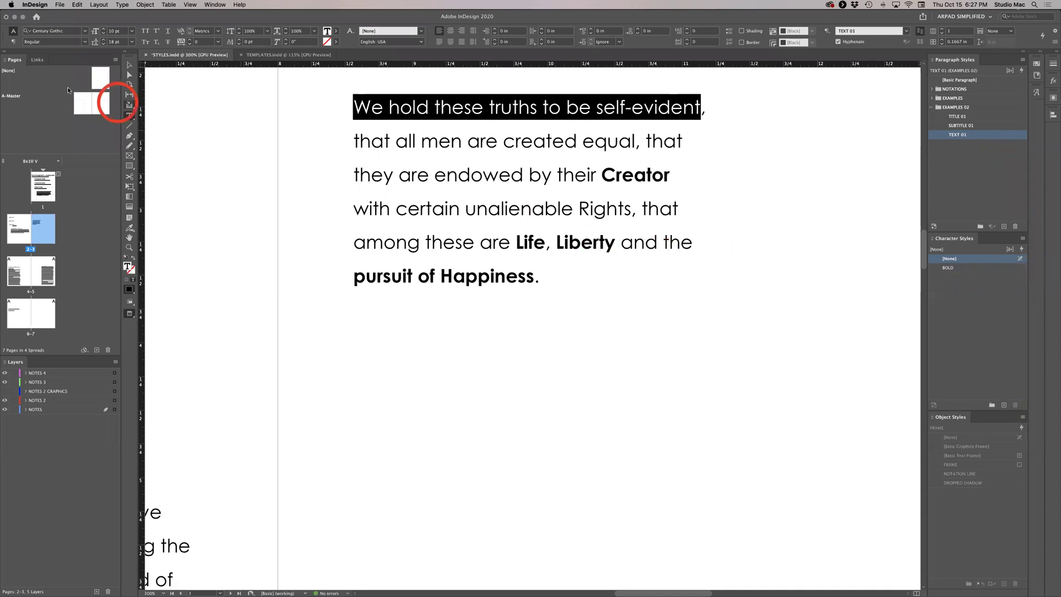
{"action": "left_click", "coordinate": [85, 41]}
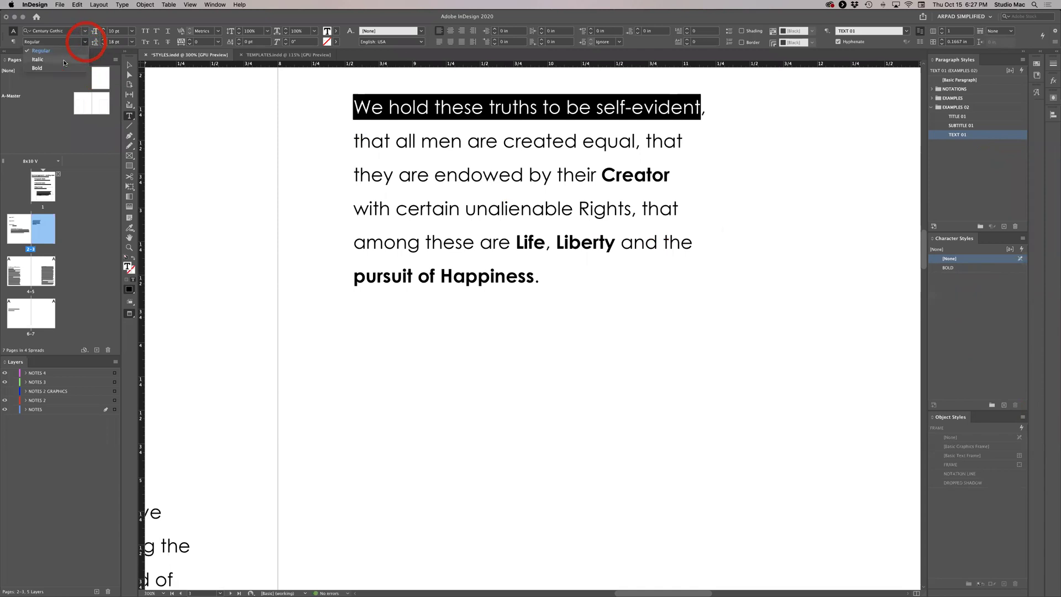
{"action": "left_click", "coordinate": [64, 59]}
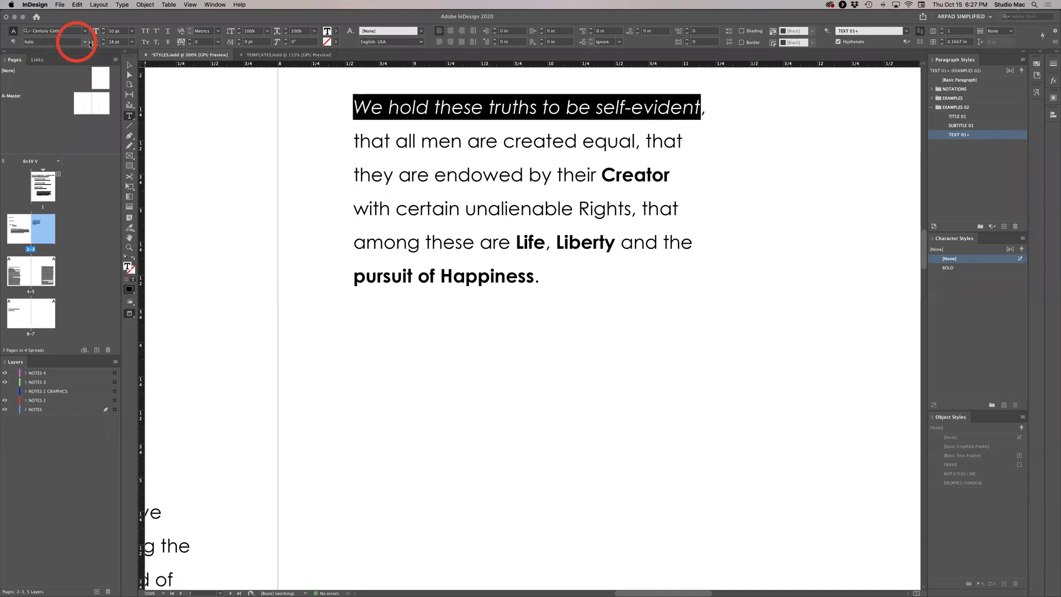
Create a character style from the italic phrase "We hold these truths to be self-evident", name it italic and check its Basic Character Formats.
{"action": "left_click", "coordinate": [1005, 406]}
{"action": "double_click", "coordinate": [984, 277]}
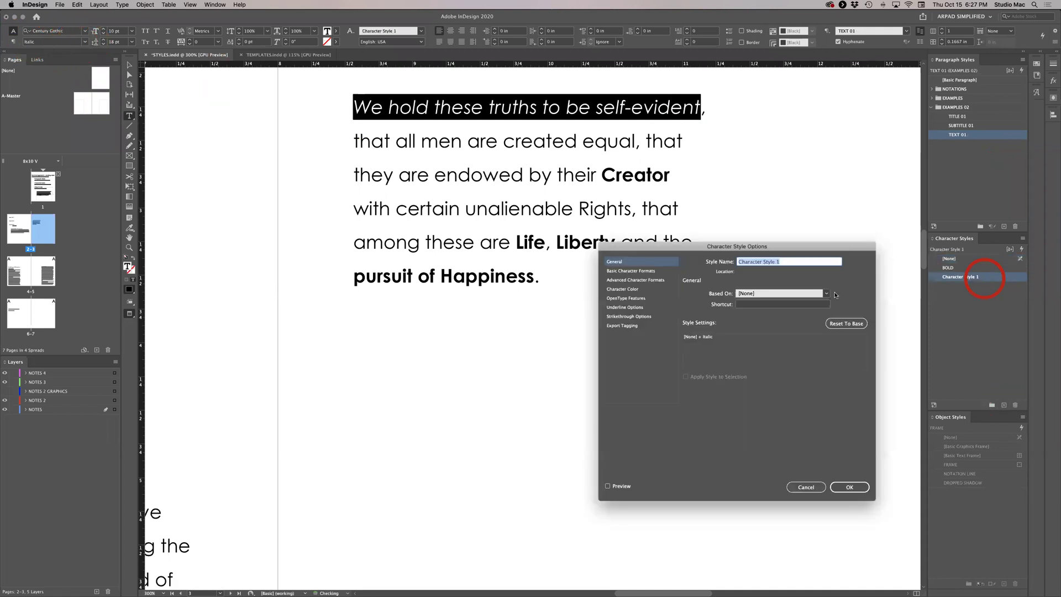
{"action": "left_click", "coordinate": [807, 272]}
{"action": "type", "text": "italic"}
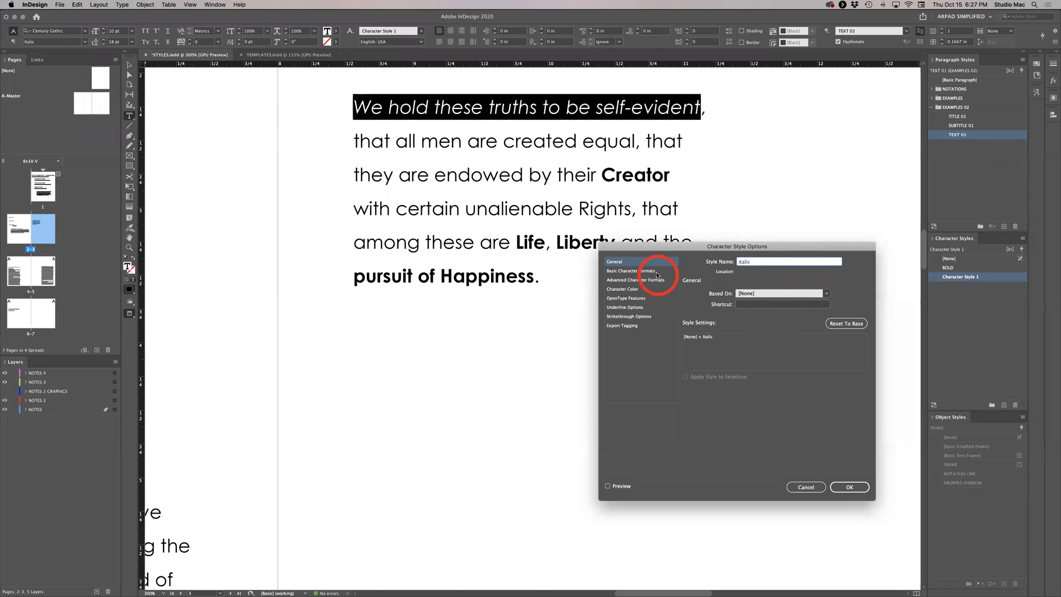
{"action": "left_click", "coordinate": [663, 272]}
{"action": "left_click", "coordinate": [735, 310]}
{"action": "left_click", "coordinate": [803, 425]}
{"action": "left_click", "coordinate": [849, 487]}
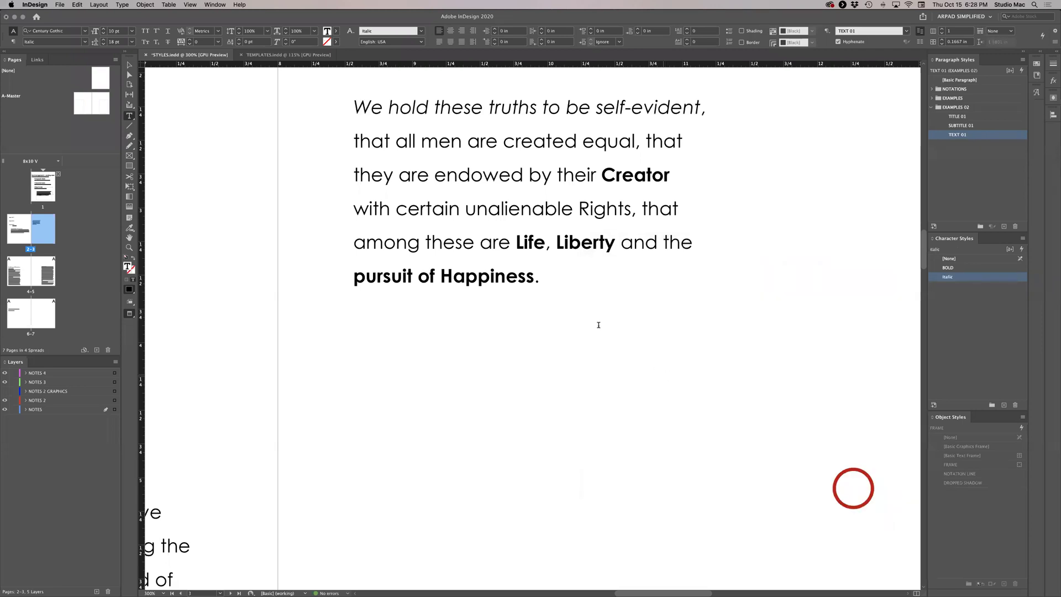
{"action": "left_click", "coordinate": [562, 282]}
Apply the italic character style to "When in the Course of human events," in the Declaration of Independence paragraph.
{"action": "scroll", "coordinate": [577, 279], "scroll_direction": "left", "scroll_amount": 8}
{"action": "scroll", "coordinate": [578, 280], "scroll_direction": "left", "scroll_amount": 5}
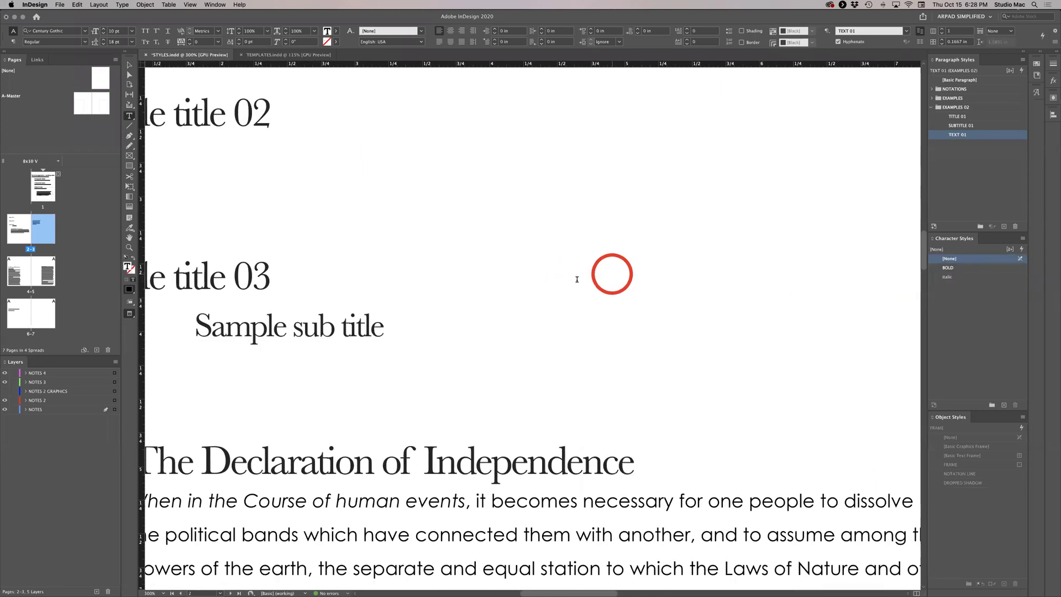
{"action": "scroll", "coordinate": [577, 279], "scroll_direction": "down", "scroll_amount": 3}
{"action": "key", "text": "super+0"}
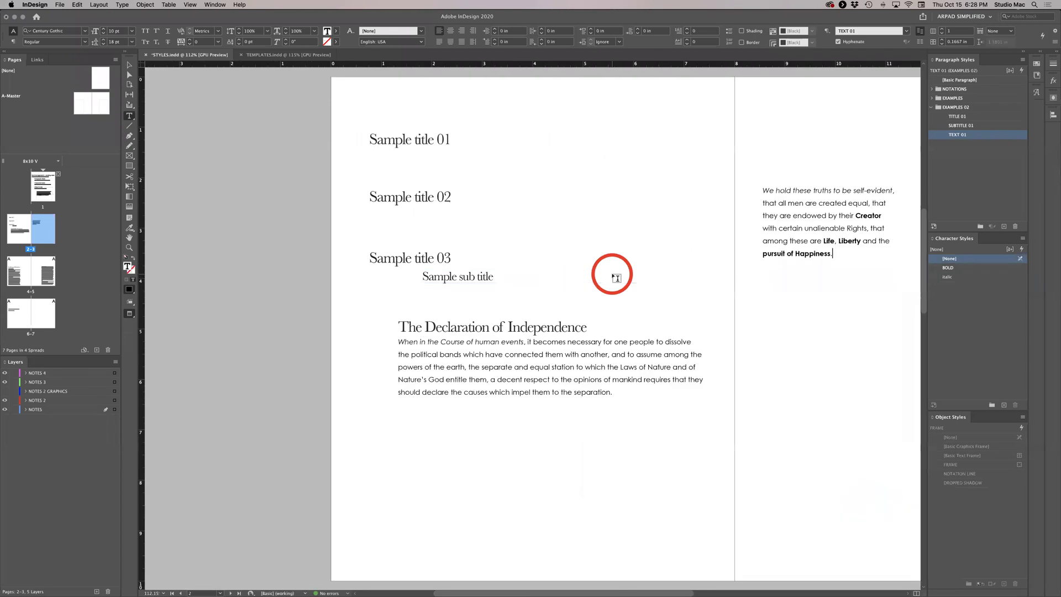
{"action": "left_click_drag", "start_coordinate": [530, 342], "coordinate": [375, 345]}
{"action": "left_click", "coordinate": [991, 139]}
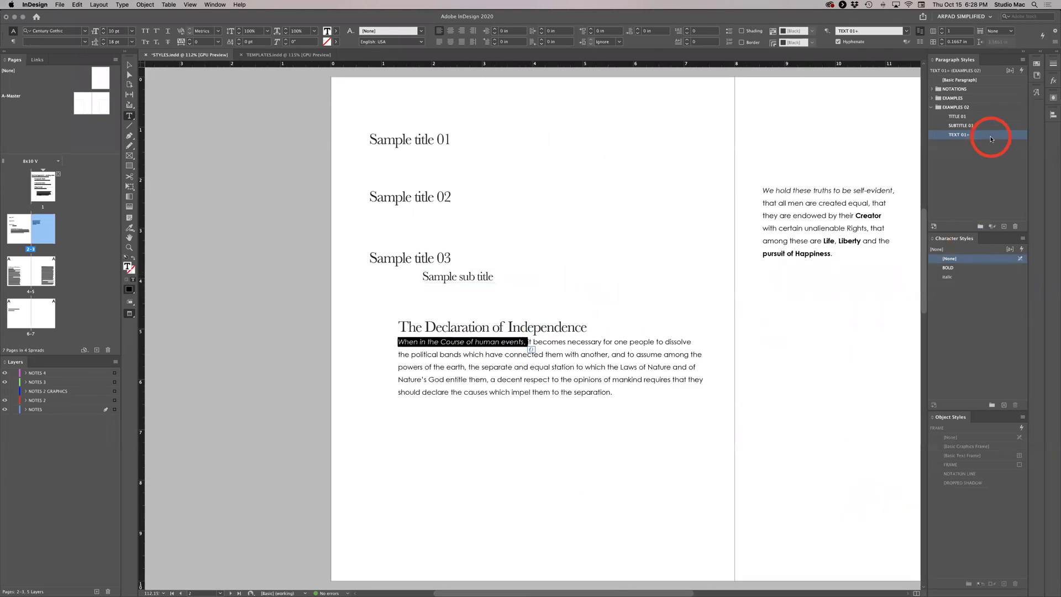
{"action": "left_click", "coordinate": [987, 277]}
{"action": "left_click", "coordinate": [587, 344]}
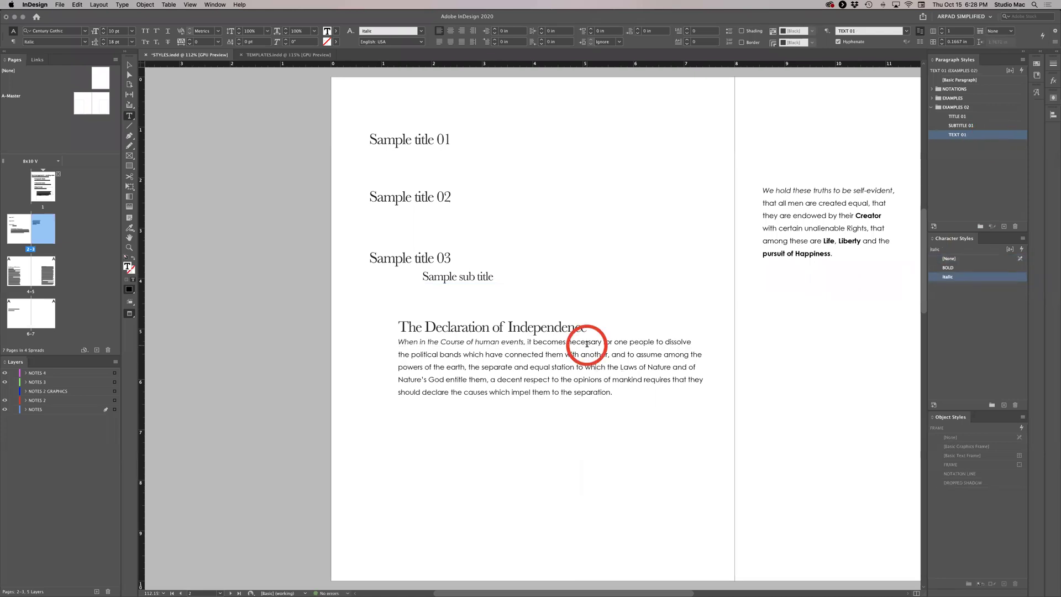
Rename the italic character style in capitals as ITALIC.
{"action": "double_click", "coordinate": [949, 278]}
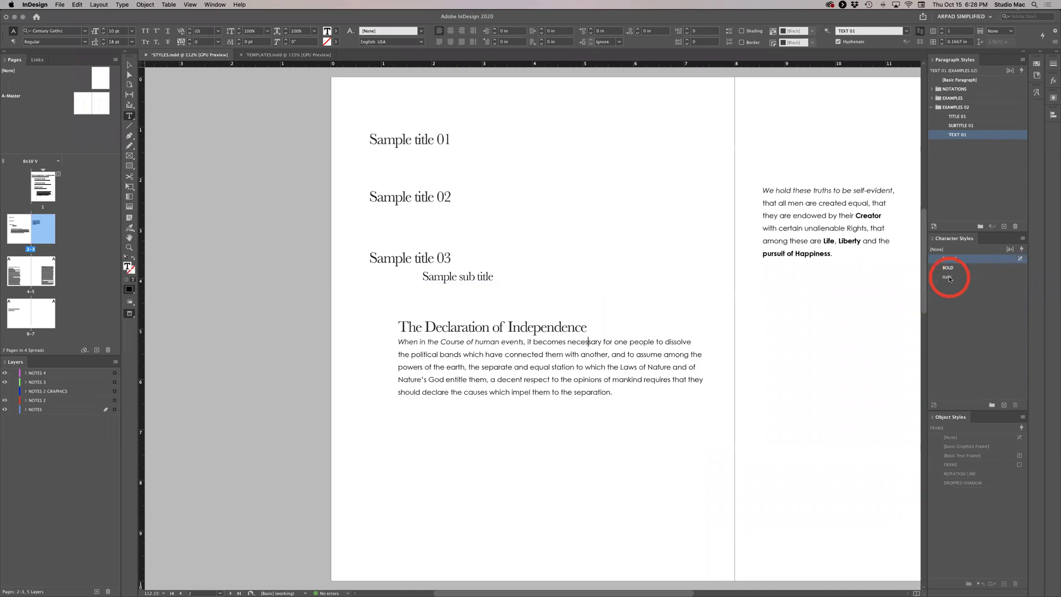
{"action": "left_click", "coordinate": [846, 286]}
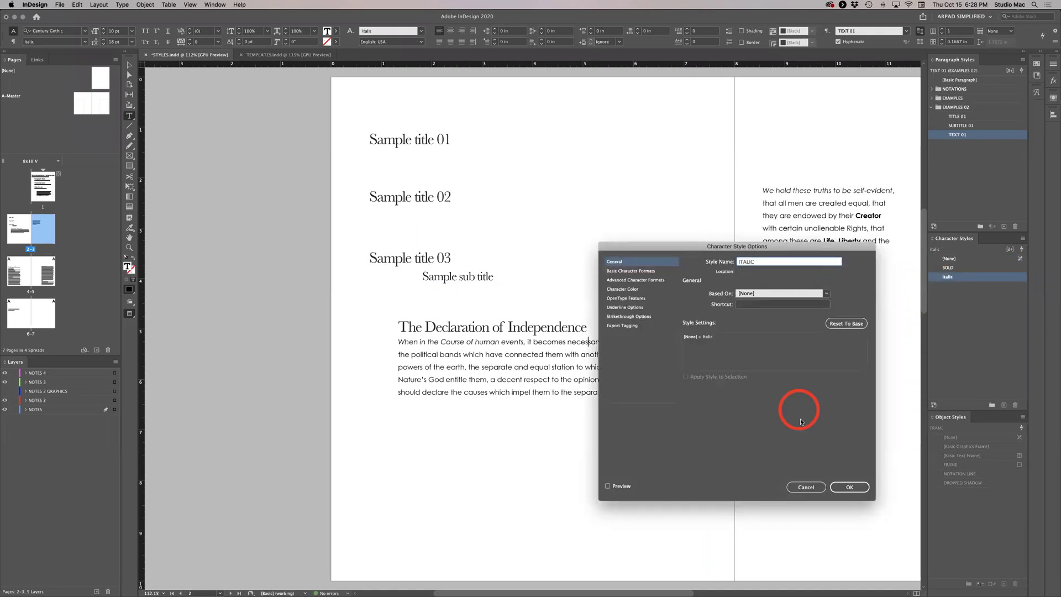
{"action": "left_click", "coordinate": [848, 487]}
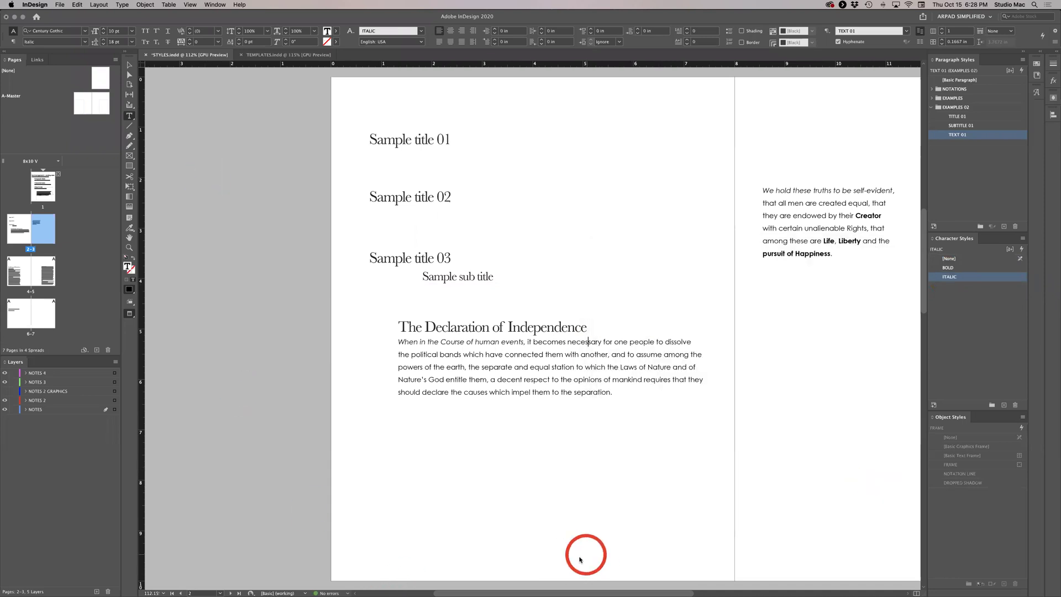
Go to page 1 and check the object styles assigned to the rounded text frame and the dotted notation line.
{"action": "left_click", "coordinate": [605, 460]}
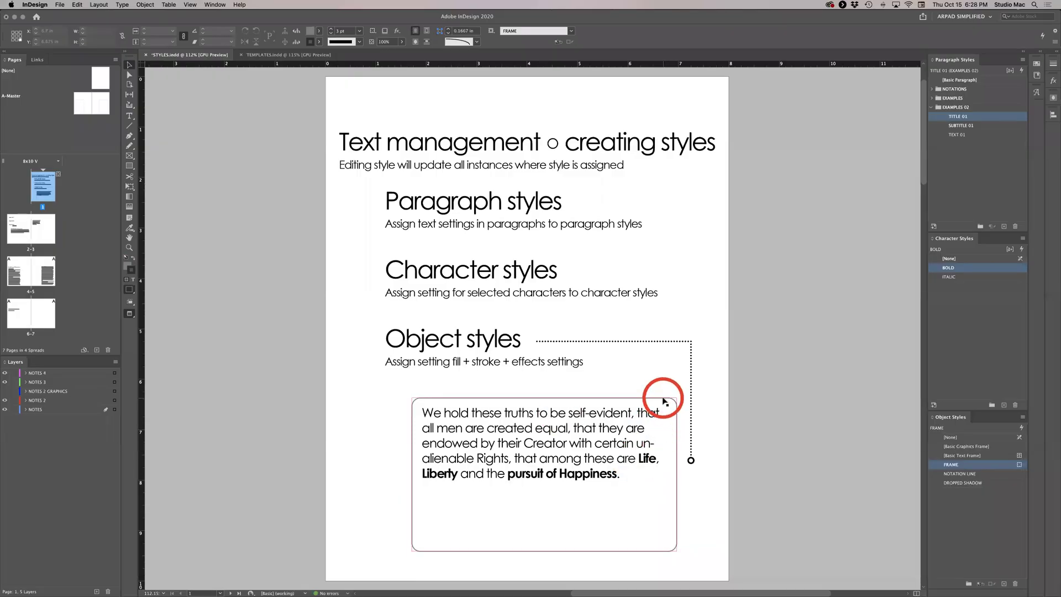
{"action": "left_click", "coordinate": [664, 400]}
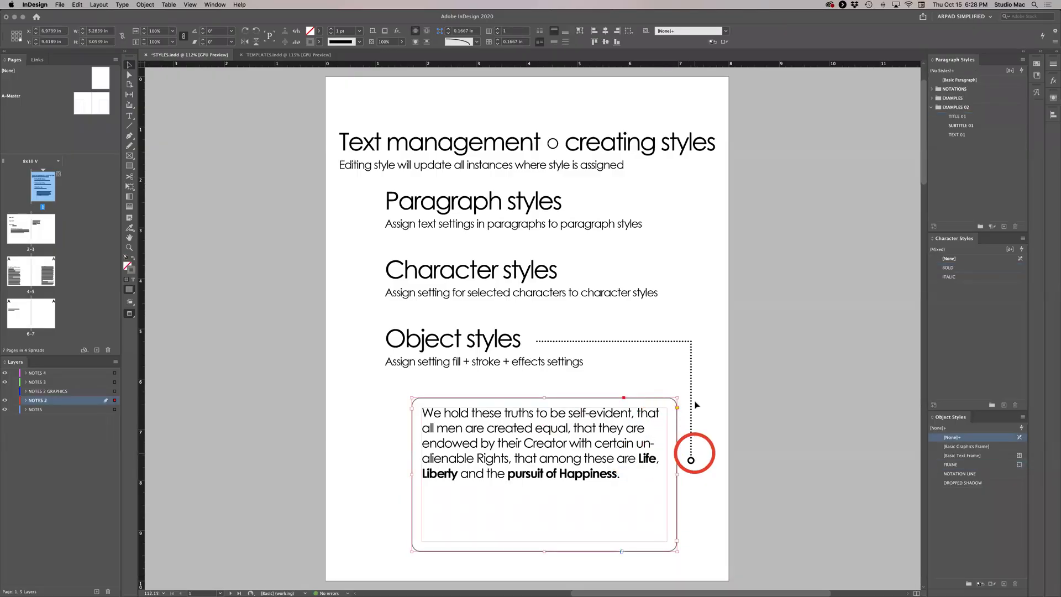
{"action": "left_click", "coordinate": [814, 466]}
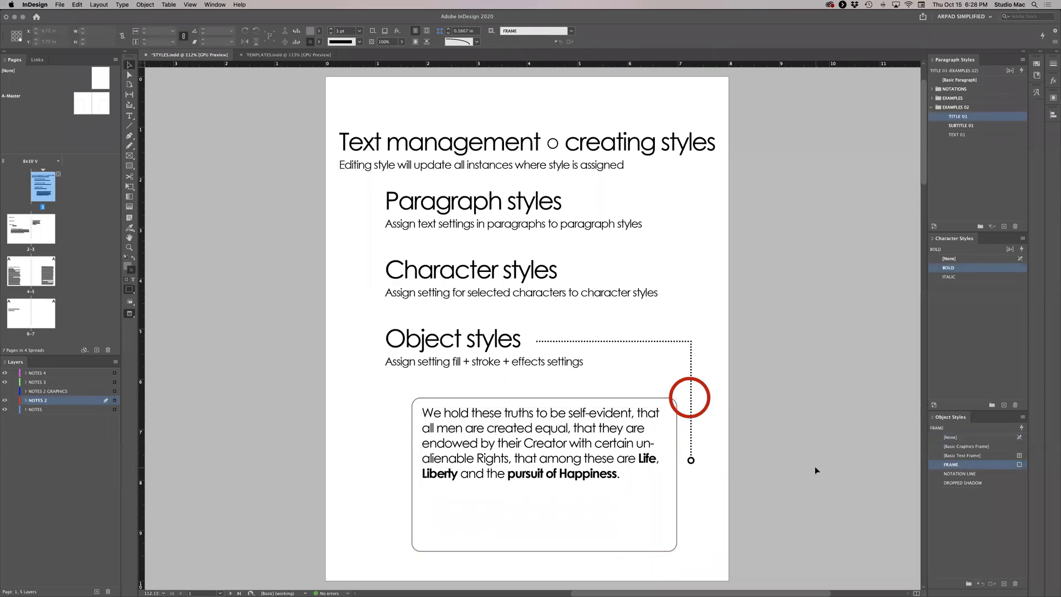
{"action": "left_click", "coordinate": [691, 421]}
{"action": "left_click", "coordinate": [987, 479]}
{"action": "left_click", "coordinate": [679, 488]}
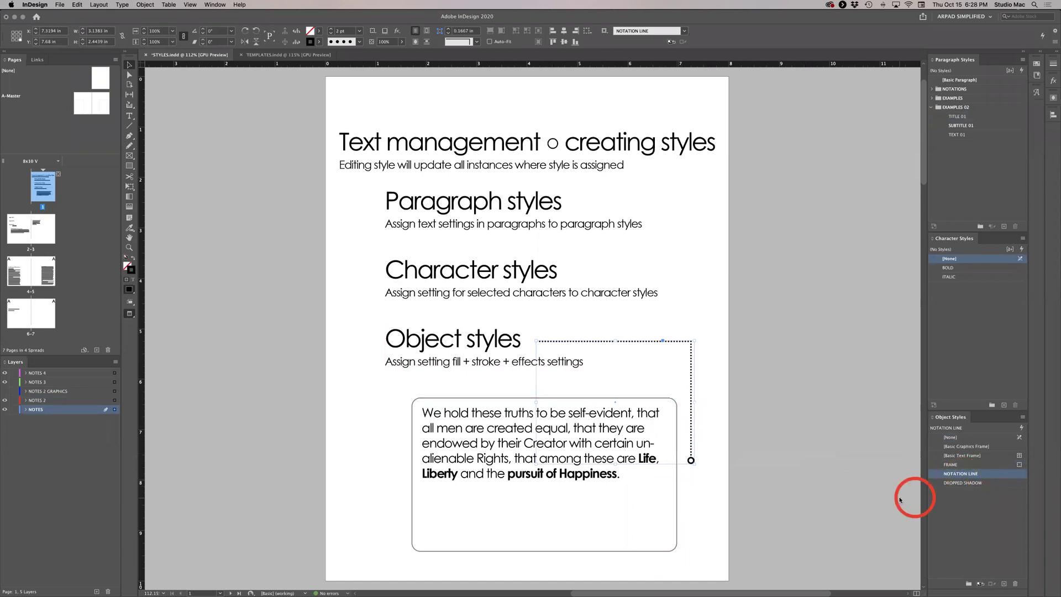
Edit the NOTATION LINE object style and make it ignore the Transparency effect.
{"action": "double_click", "coordinate": [1013, 476]}
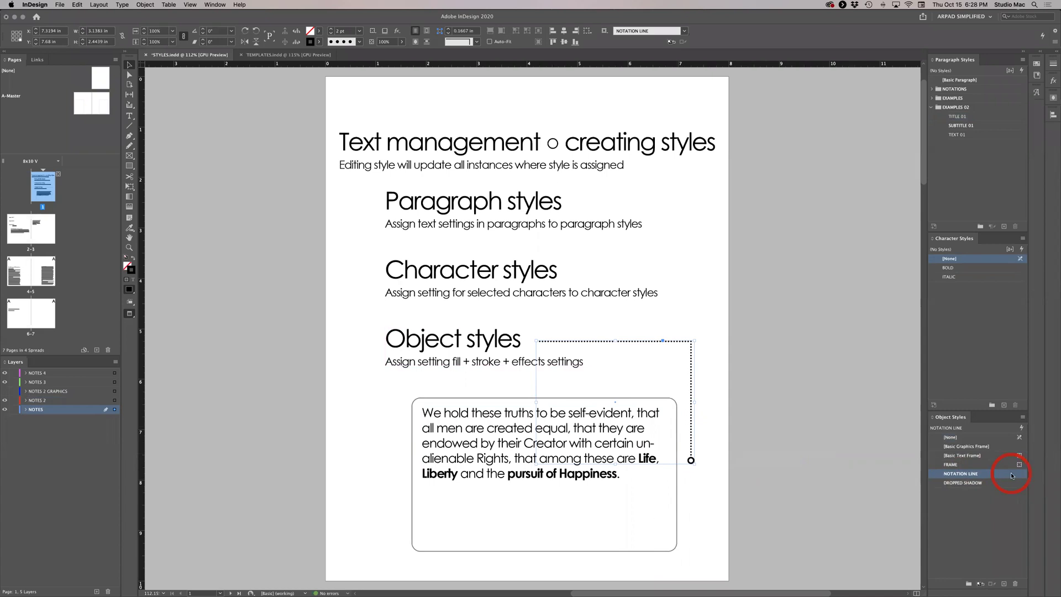
{"action": "left_click_drag", "start_coordinate": [846, 157], "coordinate": [855, 153]}
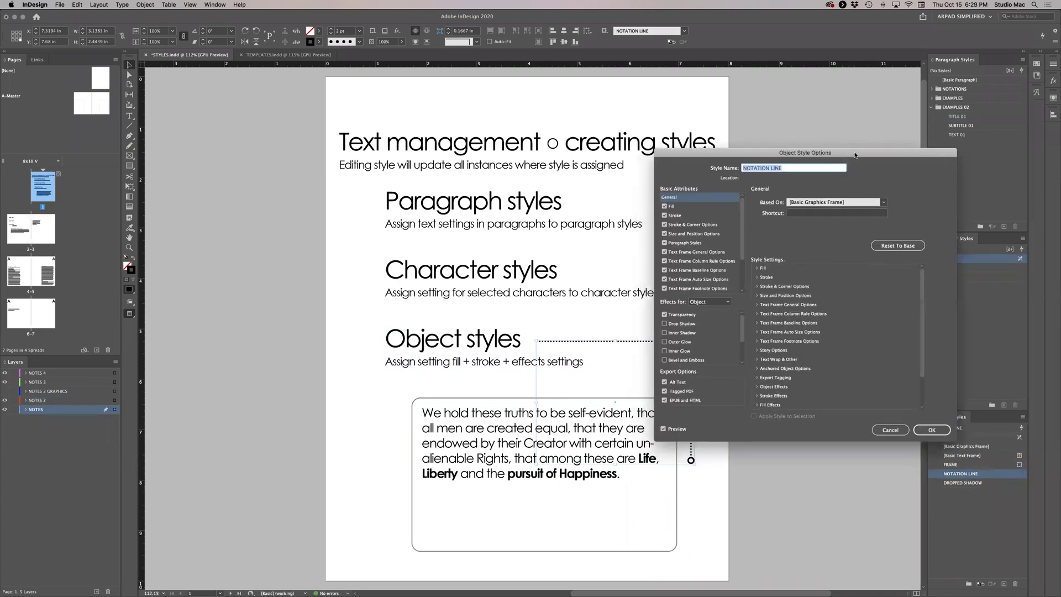
{"action": "left_click_drag", "start_coordinate": [748, 148], "coordinate": [784, 136]}
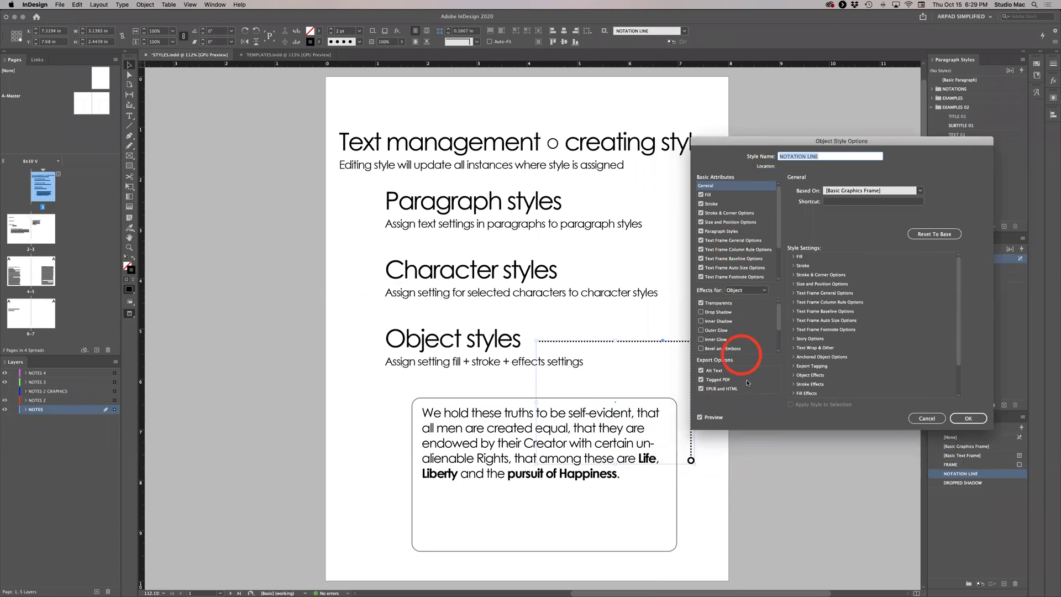
{"action": "scroll", "coordinate": [737, 229], "scroll_direction": "down", "scroll_amount": 1}
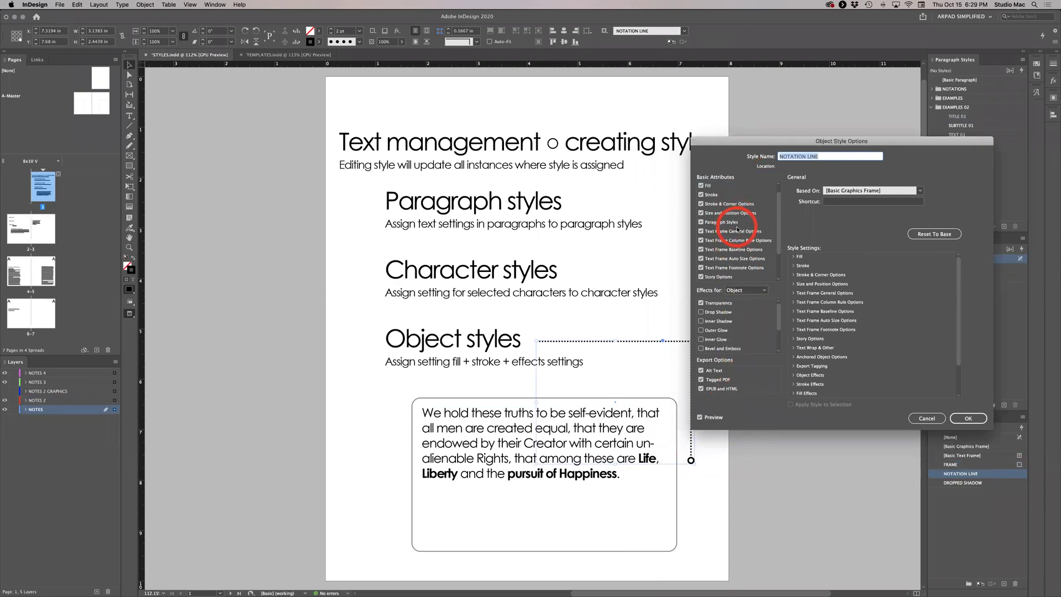
{"action": "scroll", "coordinate": [736, 229], "scroll_direction": "up", "scroll_amount": 1}
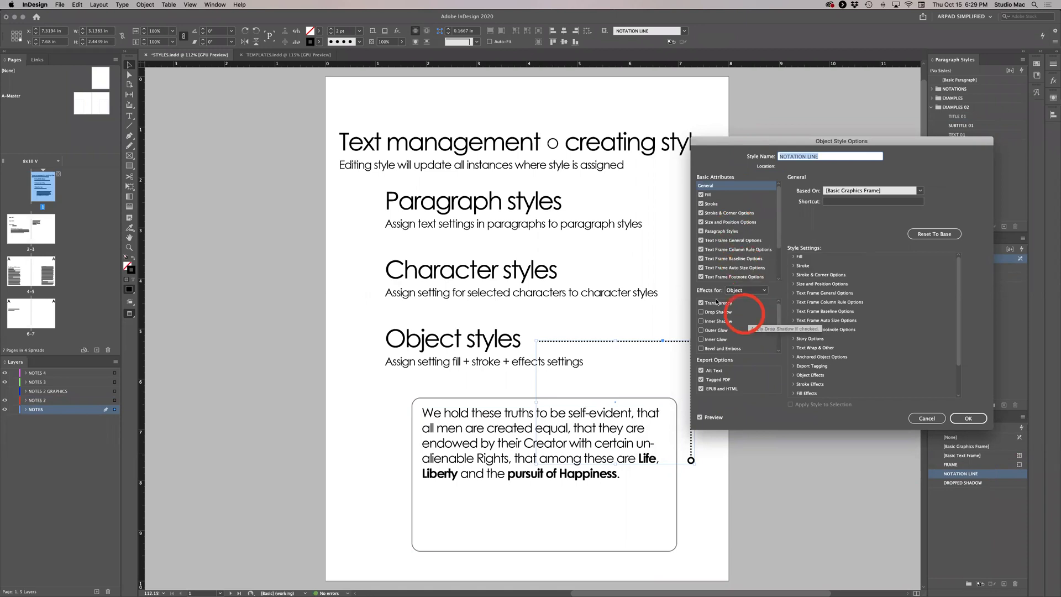
{"action": "left_click", "coordinate": [745, 316]}
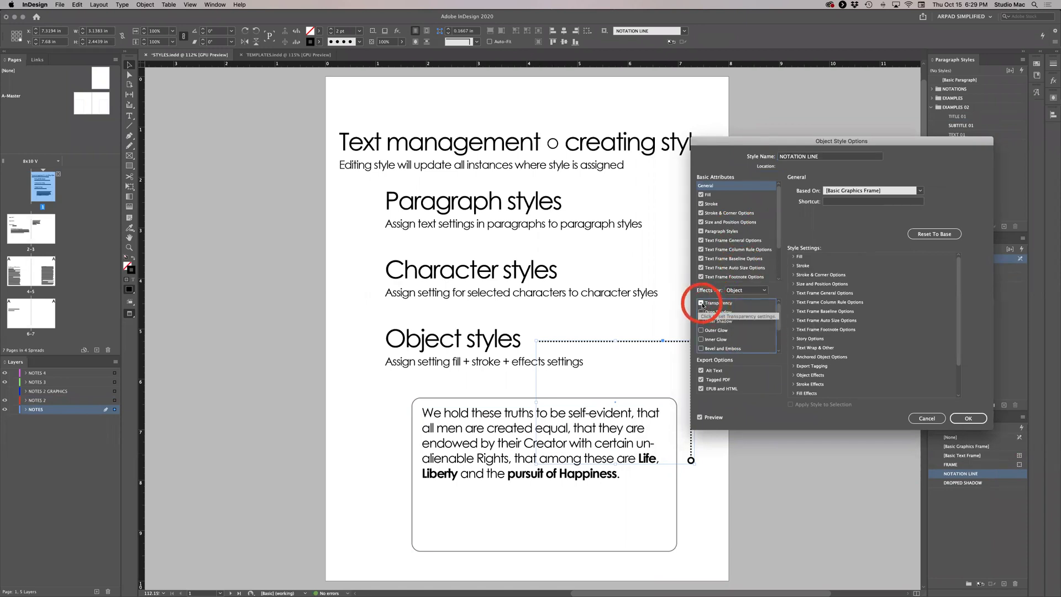
{"action": "left_click", "coordinate": [761, 315]}
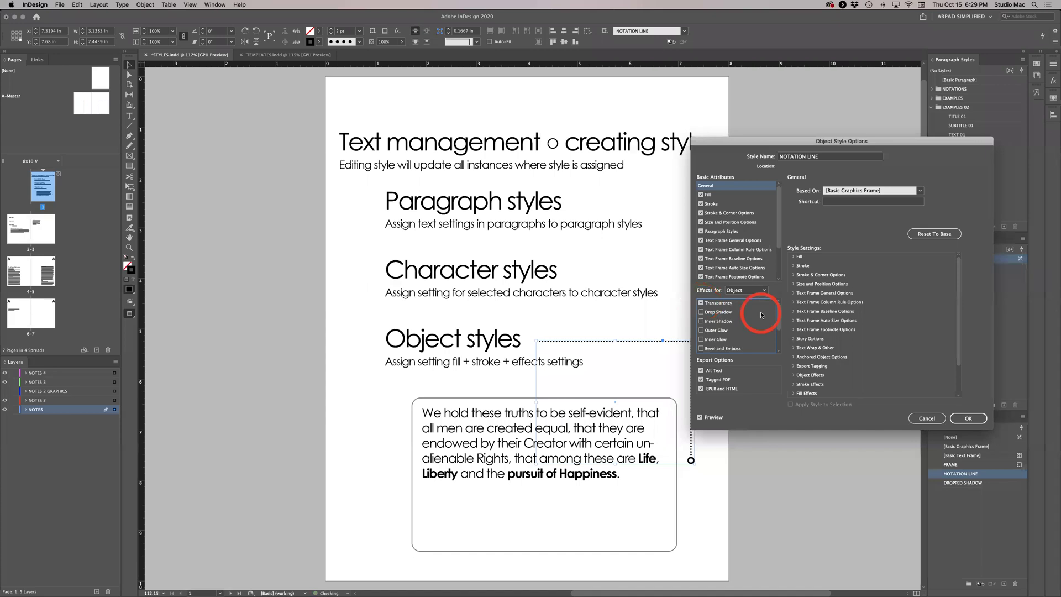
Set the stroke weight in the NOTATION LINE object style to 1 pt.
{"action": "left_click", "coordinate": [725, 205]}
{"action": "mouse_move", "coordinate": [885, 292]}
{"action": "left_mouse_down"}
{"action": "mouse_move", "coordinate": [903, 282]}
{"action": "mouse_move", "coordinate": [841, 263]}
{"action": "mouse_move", "coordinate": [818, 273]}
{"action": "left_mouse_up"}
{"action": "left_click", "coordinate": [817, 273]}
{"action": "left_click_drag", "start_coordinate": [769, 145], "coordinate": [835, 147]}
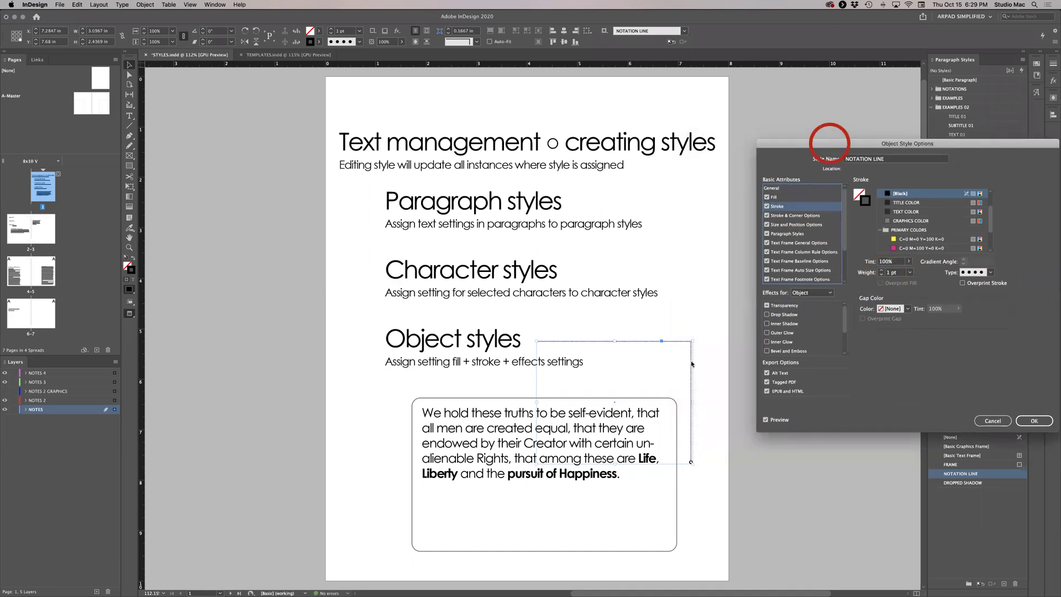
Set the end arrowhead scale in the NOTATION LINE style's Stroke & Corner Options to 200%.
{"action": "left_click_drag", "start_coordinate": [895, 380], "coordinate": [922, 144]}
{"action": "left_click", "coordinate": [781, 218]}
{"action": "left_click", "coordinate": [921, 255]}
{"action": "left_click", "coordinate": [920, 255]}
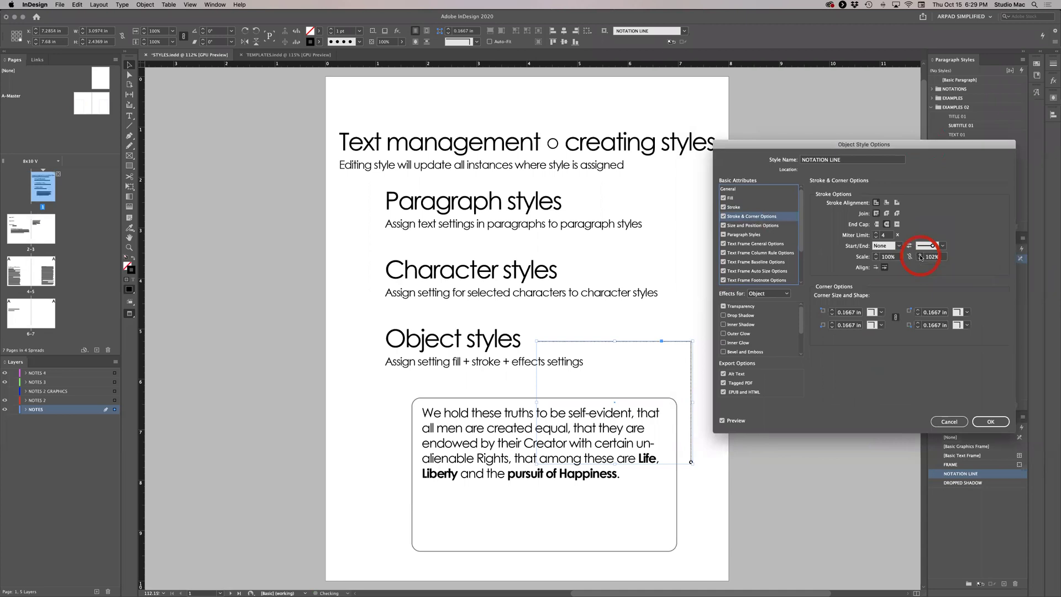
{"action": "left_click", "coordinate": [920, 255]}
{"action": "left_click", "coordinate": [920, 255]}
{"action": "left_click", "coordinate": [920, 255]}
{"action": "left_click", "coordinate": [920, 254]}
{"action": "left_click", "coordinate": [921, 254]}
{"action": "left_click", "coordinate": [920, 255]}
{"action": "left_click", "coordinate": [920, 254]}
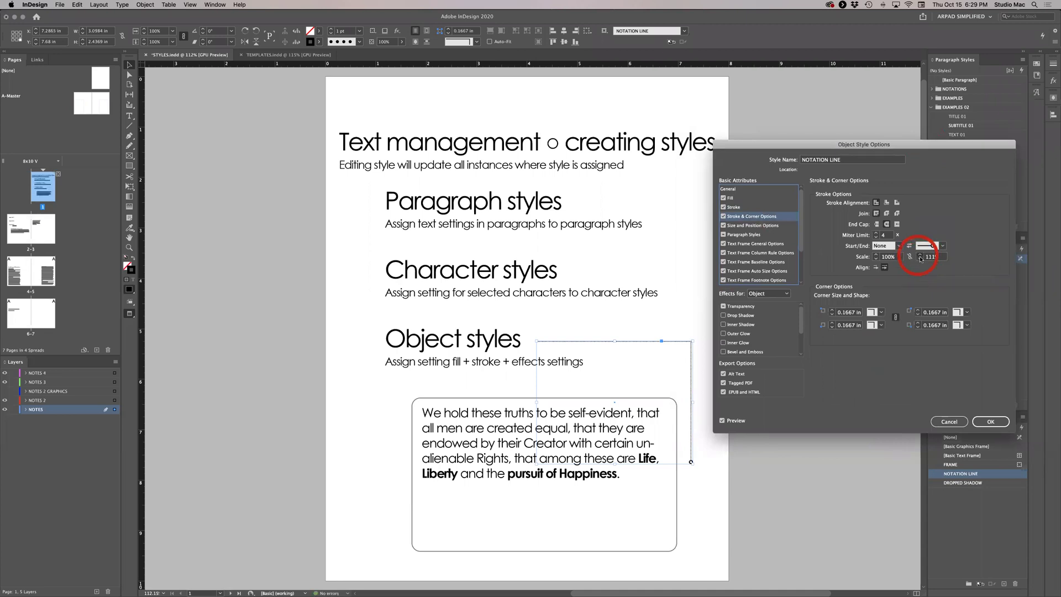
{"action": "double_click", "coordinate": [940, 257]}
{"action": "type", "text": "200"}
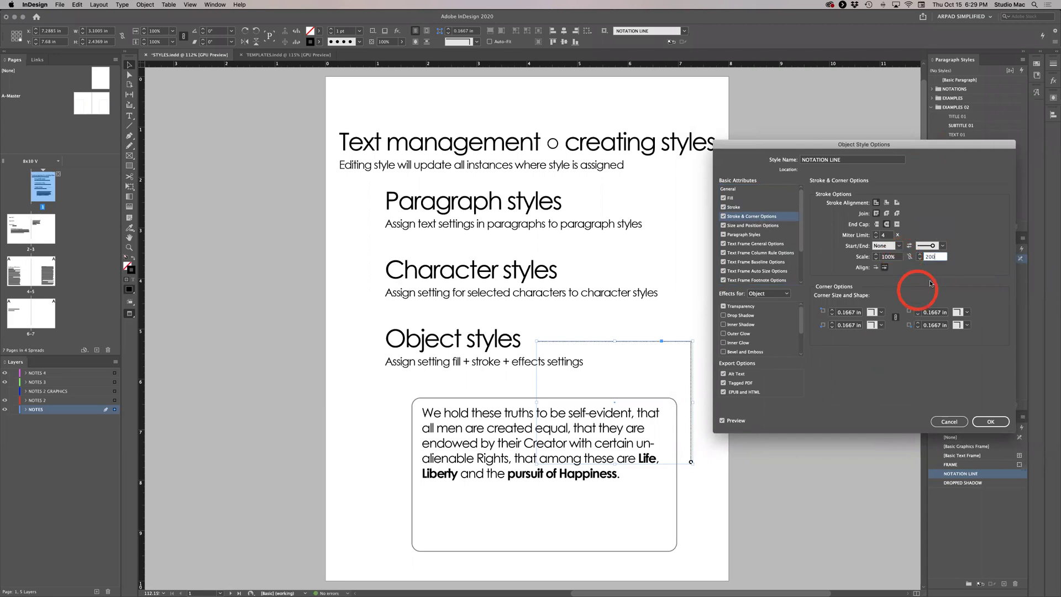
{"action": "left_click", "coordinate": [899, 258]}
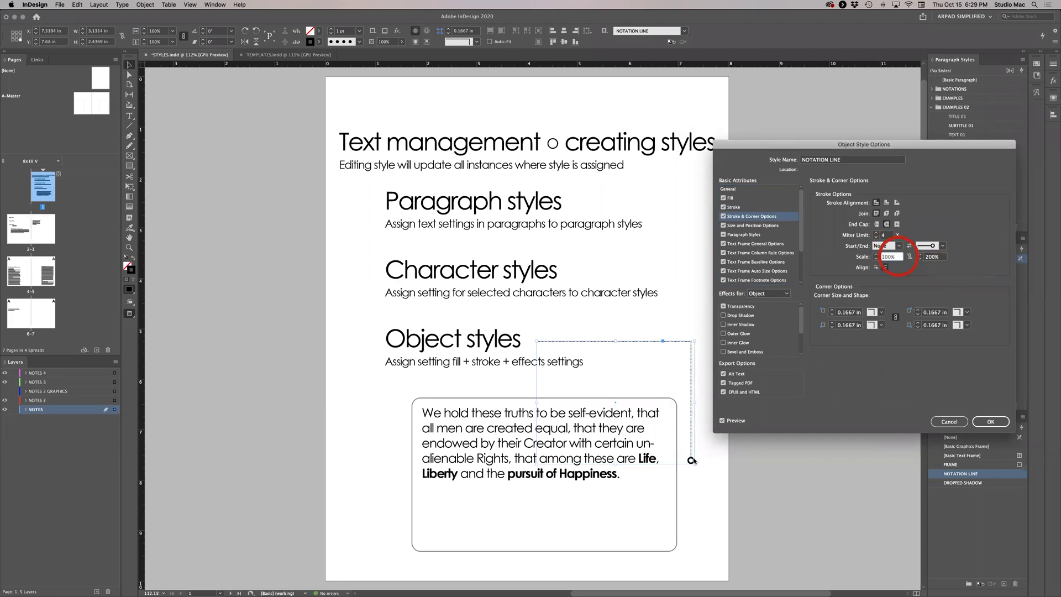
Change the NOTATION LINE style's end arrowhead to SimpleWide, confirm the style changes and deselect the line.
{"action": "left_click", "coordinate": [940, 245]}
{"action": "left_click", "coordinate": [947, 343]}
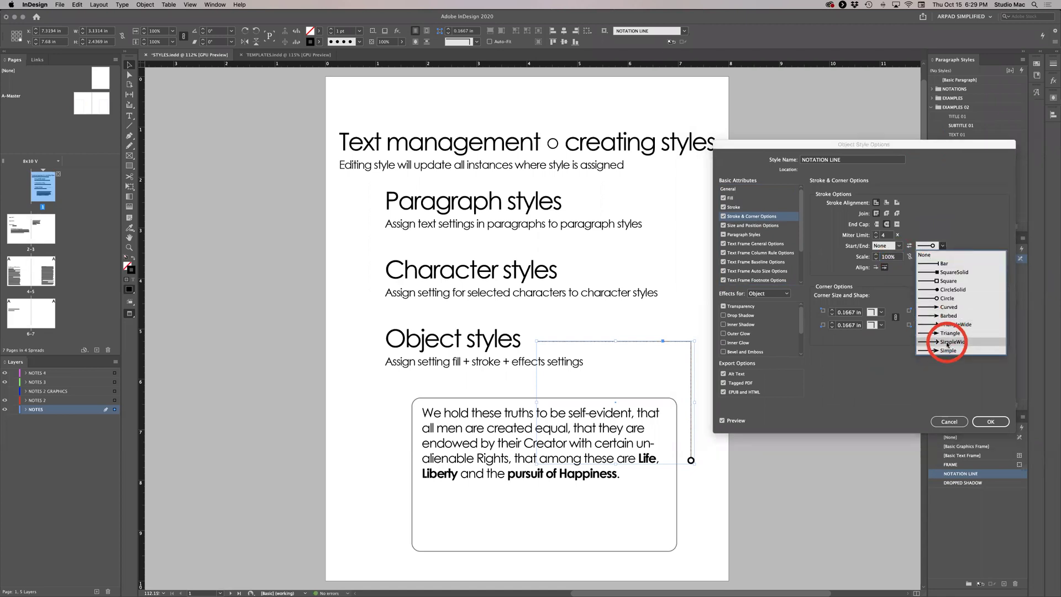
{"action": "left_click", "coordinate": [991, 422]}
{"action": "left_click", "coordinate": [714, 358]}
{"action": "left_click", "coordinate": [757, 390]}
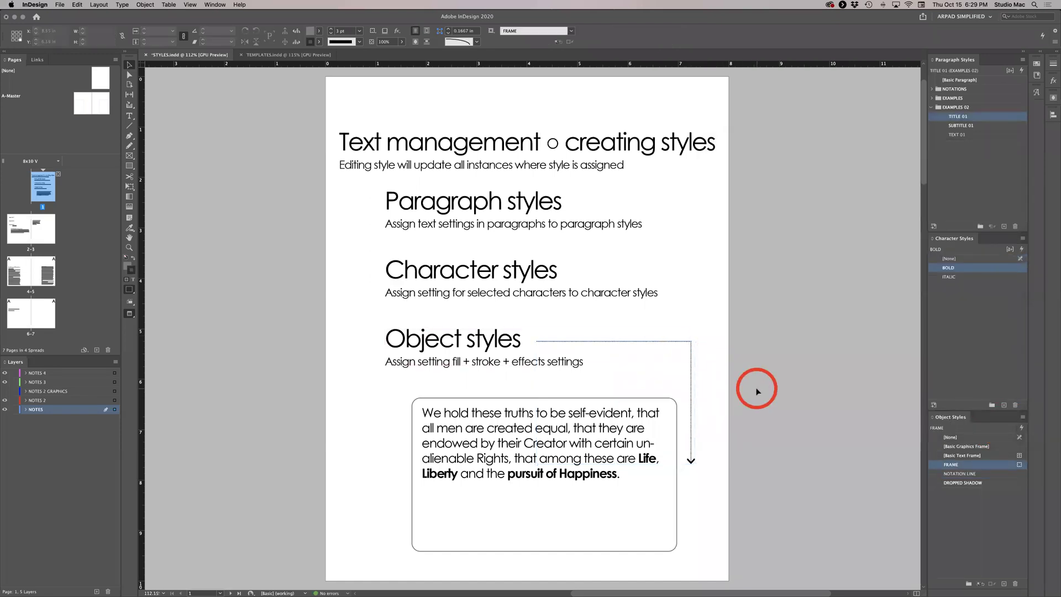
{"action": "left_click", "coordinate": [747, 445]}
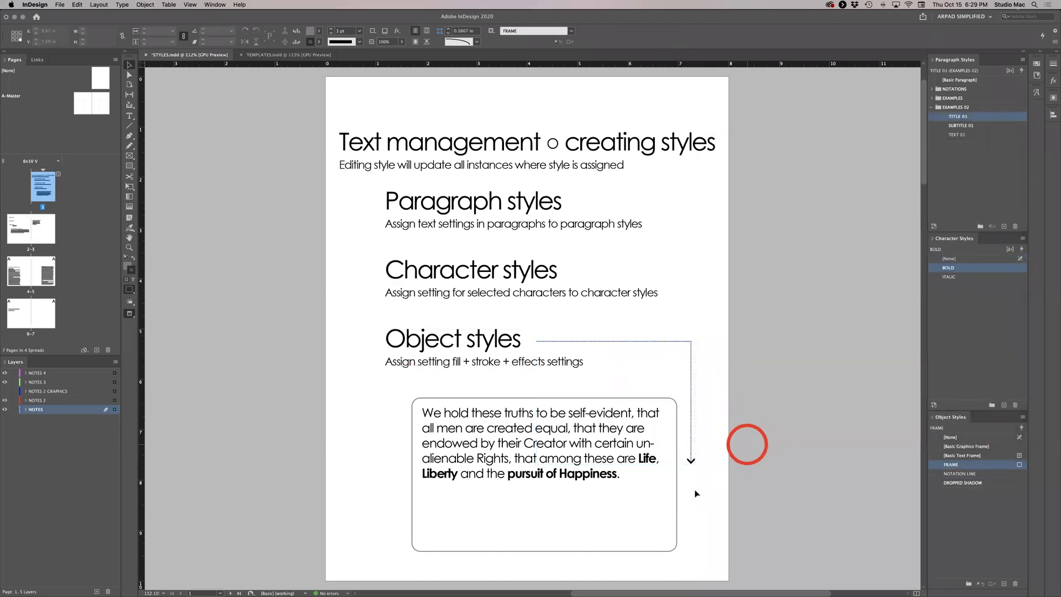
Give the text frame on page 1 Rounded corners and the GRAPHICS COLOR stroke colour.
{"action": "left_click", "coordinate": [676, 494]}
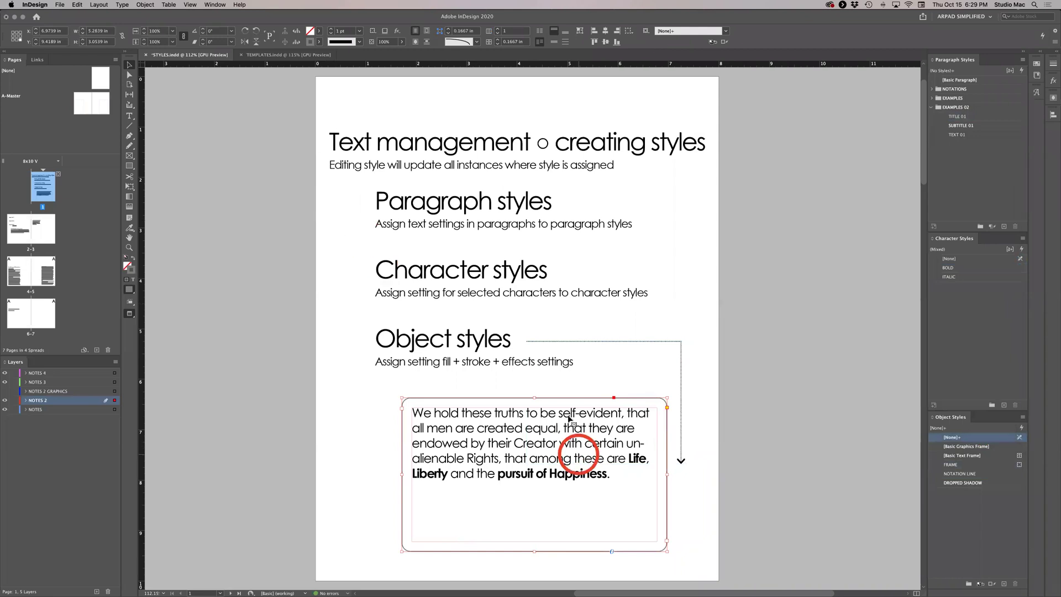
{"action": "left_click", "coordinate": [471, 42]}
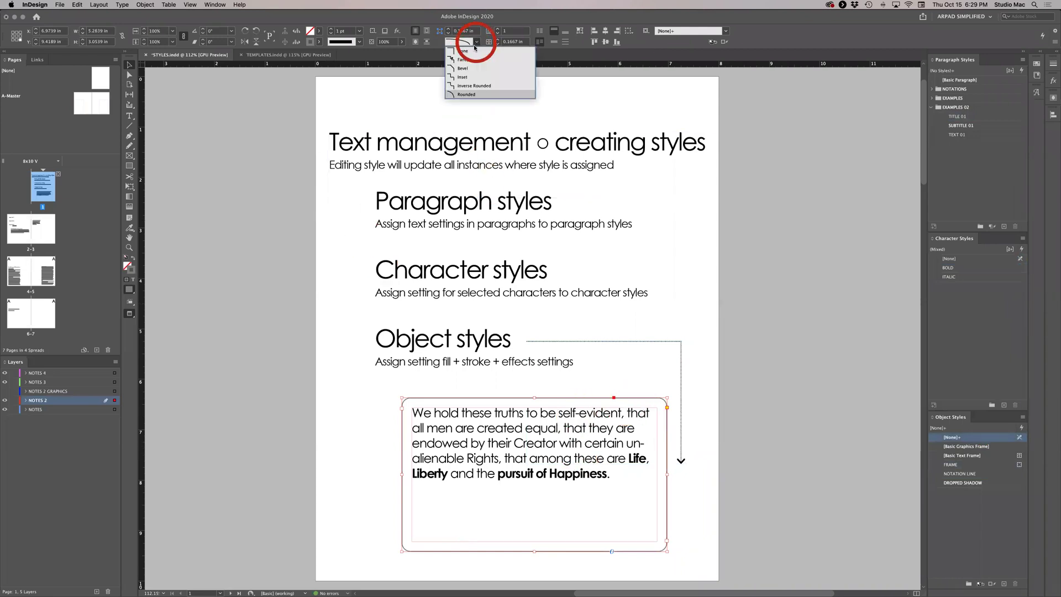
{"action": "left_click", "coordinate": [469, 95]}
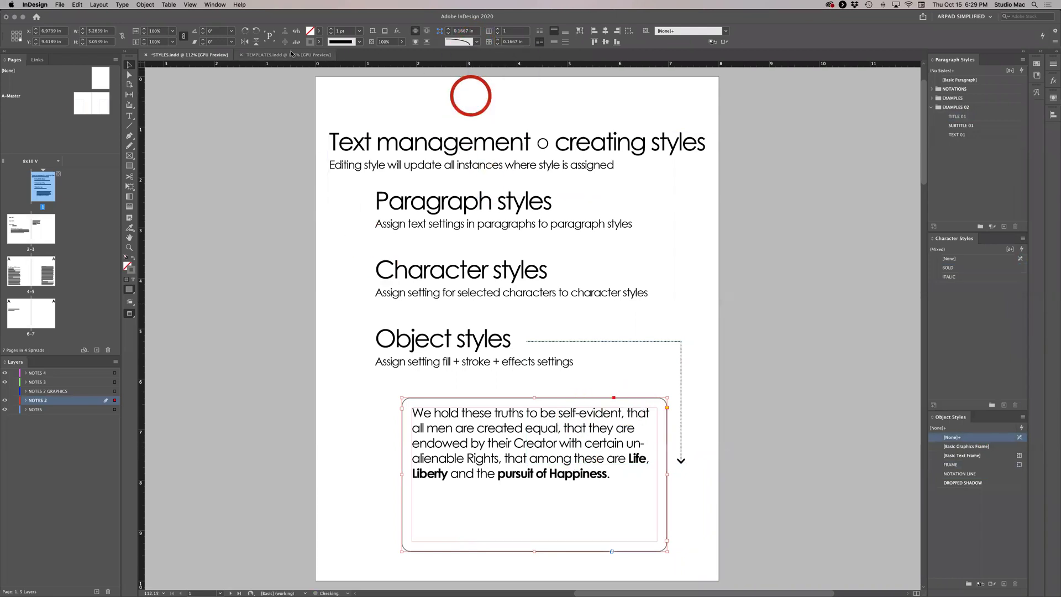
{"action": "left_click", "coordinate": [319, 42]}
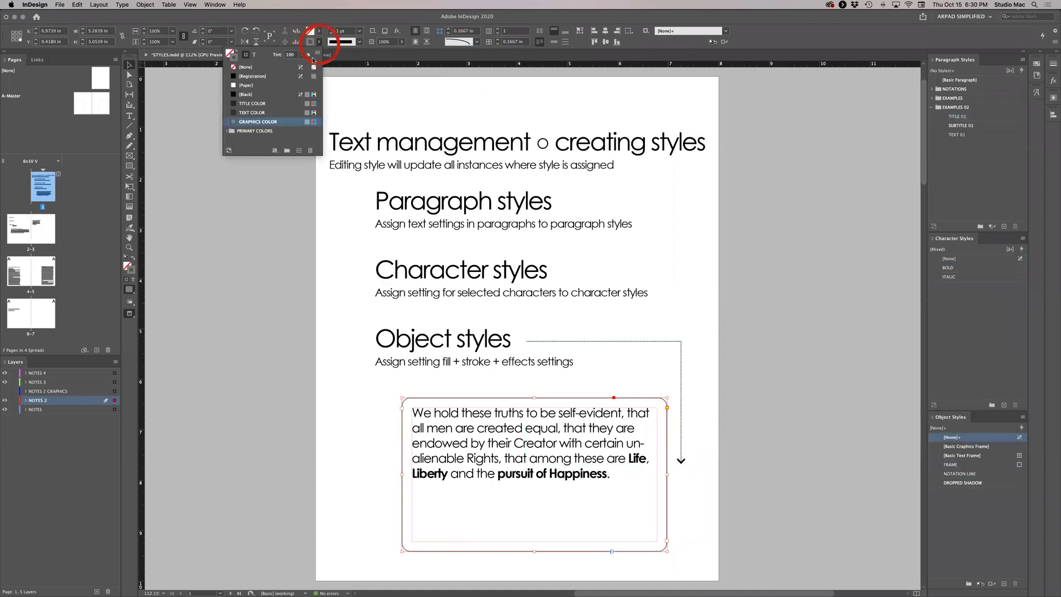
{"action": "left_click", "coordinate": [286, 122]}
{"action": "left_click", "coordinate": [236, 124]}
{"action": "left_click", "coordinate": [291, 125]}
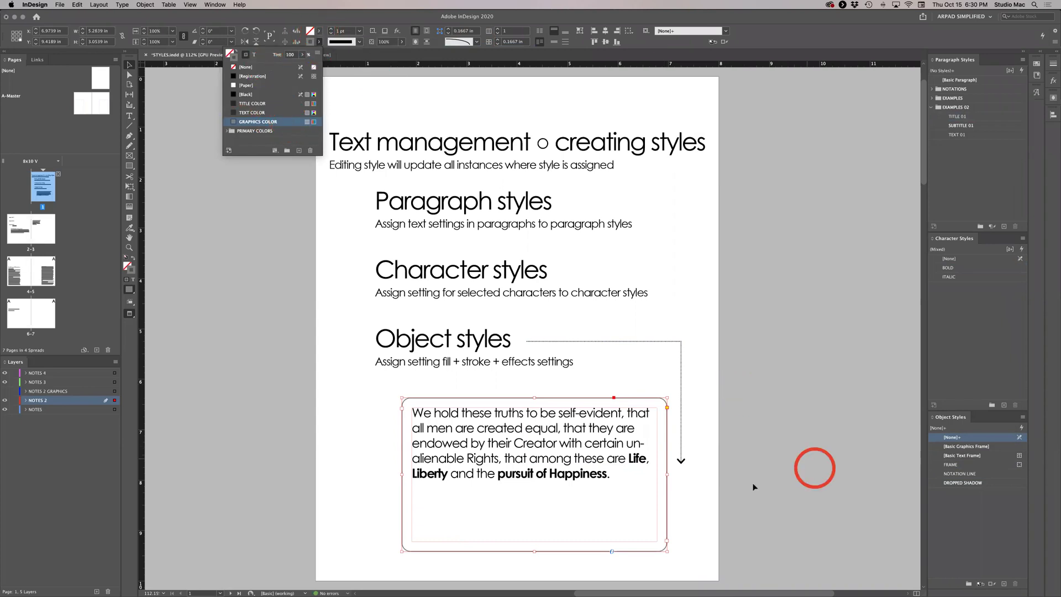
Create a new object style from the rounded text frame and name it FRAME 02.
{"action": "left_click", "coordinate": [1004, 584]}
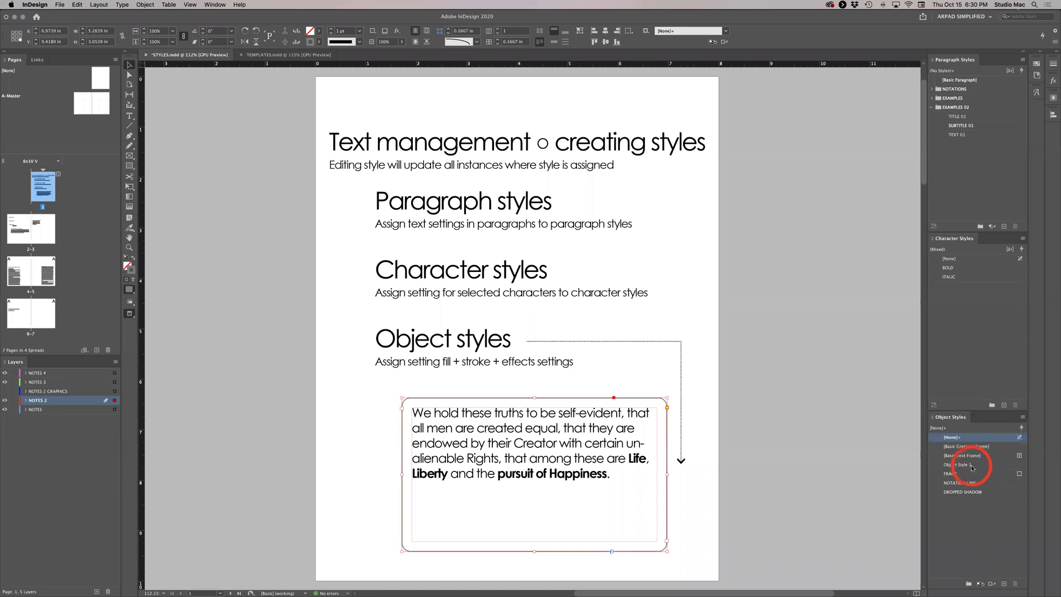
{"action": "double_click", "coordinate": [971, 466]}
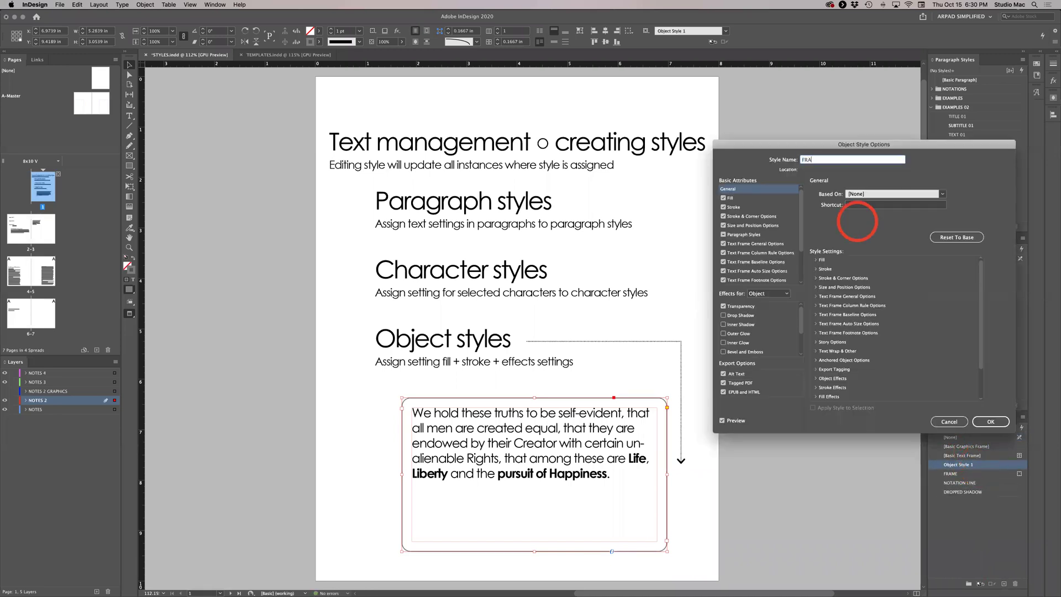
{"action": "type", "text": "FRAME"}
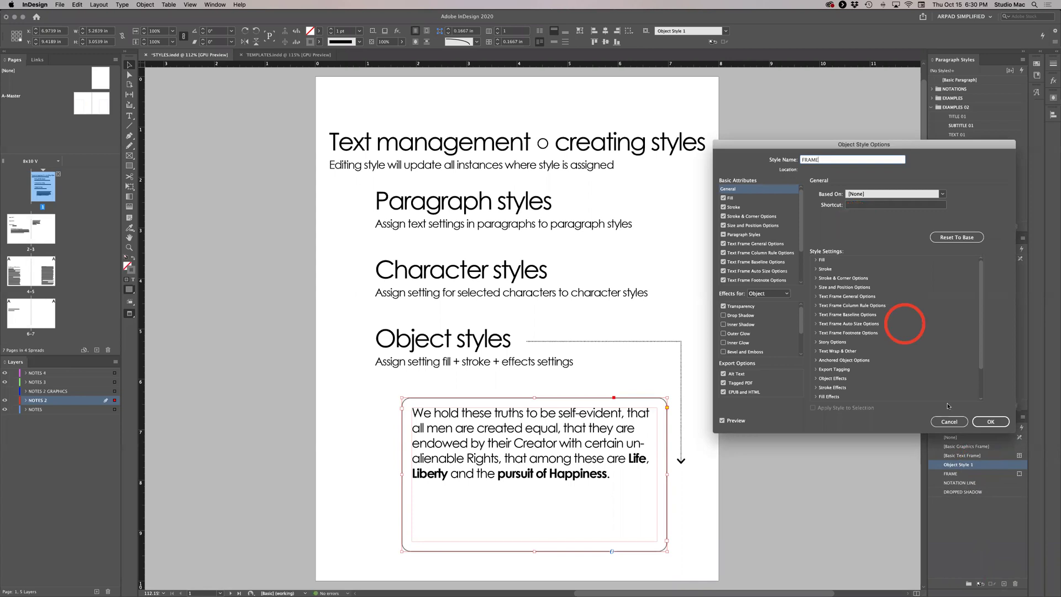
{"action": "left_click", "coordinate": [990, 421]}
{"action": "left_click", "coordinate": [928, 302]}
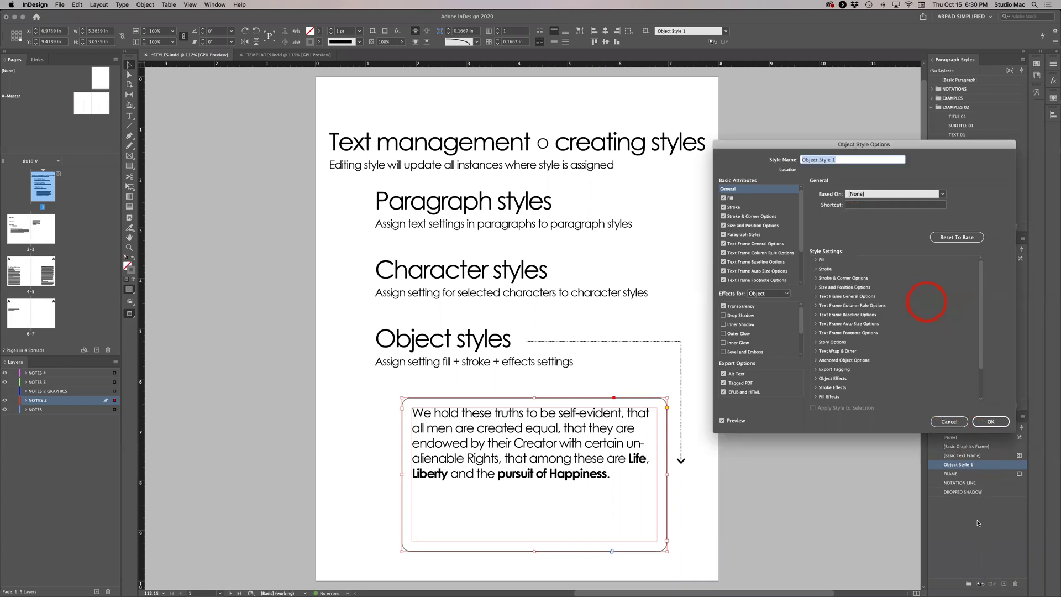
{"action": "left_click", "coordinate": [984, 443]}
{"action": "left_click", "coordinate": [852, 165]}
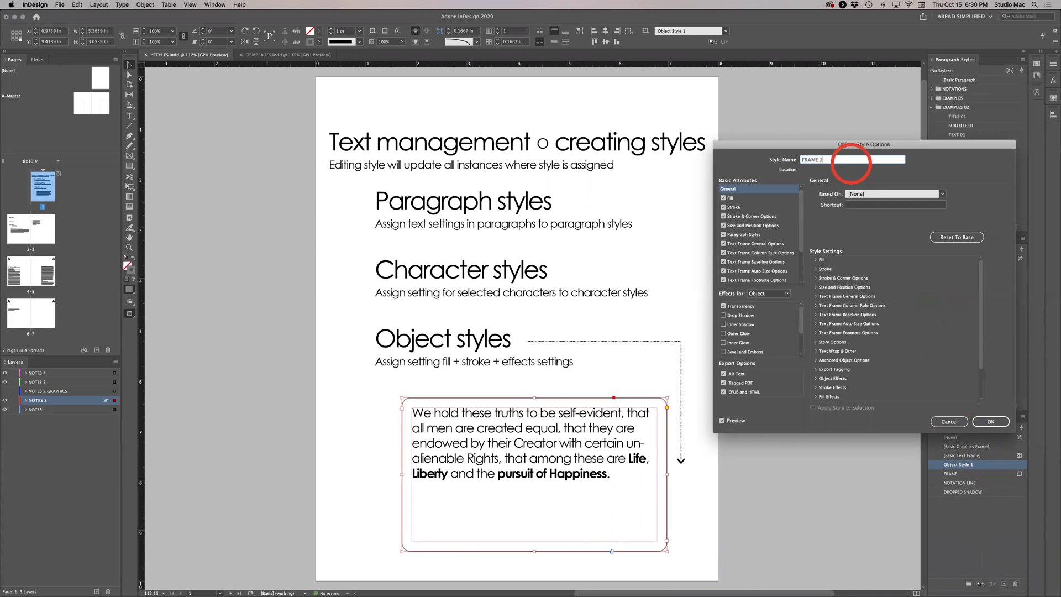
{"action": "left_click", "coordinate": [866, 194]}
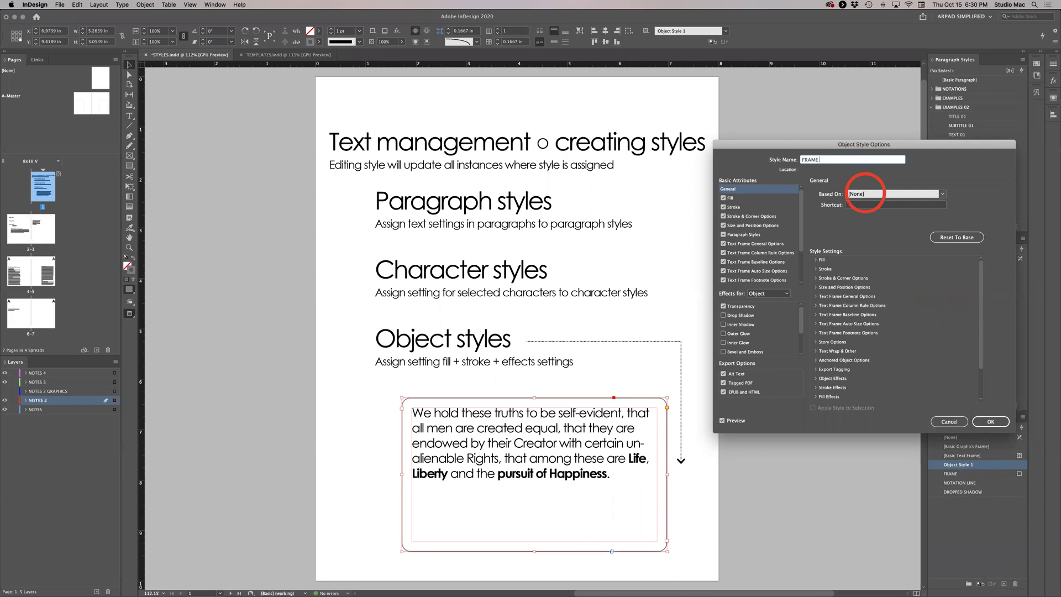
{"action": "left_click", "coordinate": [991, 422]}
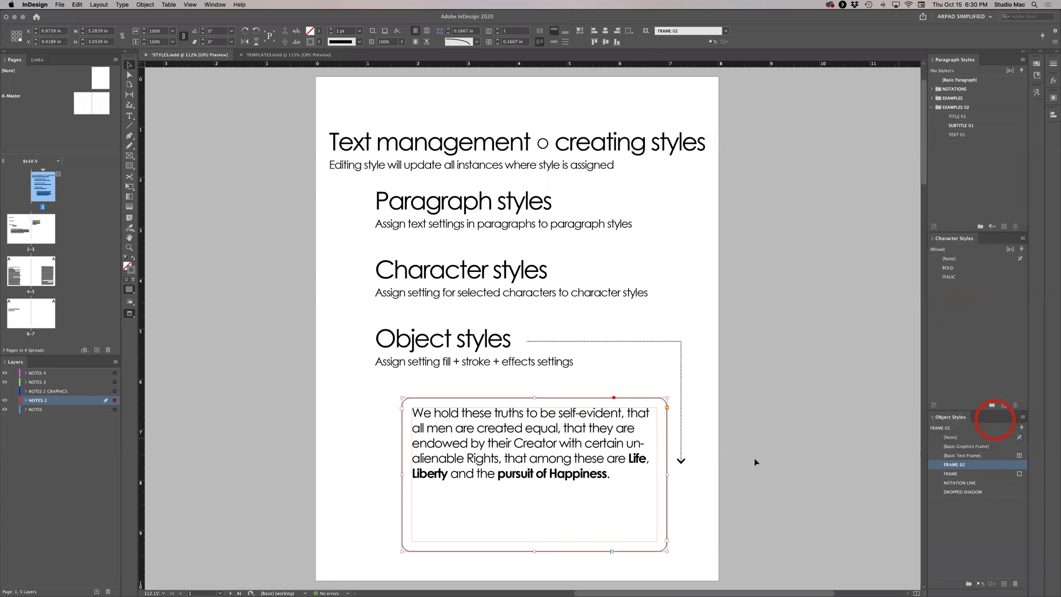
Apply the FRAME 02 object style to the "Paragraph styles" text frame and deselect it.
{"action": "left_click", "coordinate": [710, 457]}
{"action": "mouse_move", "coordinate": [517, 243]}
{"action": "left_mouse_down"}
{"action": "mouse_move", "coordinate": [496, 206]}
{"action": "mouse_move", "coordinate": [529, 235]}
{"action": "mouse_move", "coordinate": [527, 252]}
{"action": "left_mouse_up"}
{"action": "left_click", "coordinate": [496, 205]}
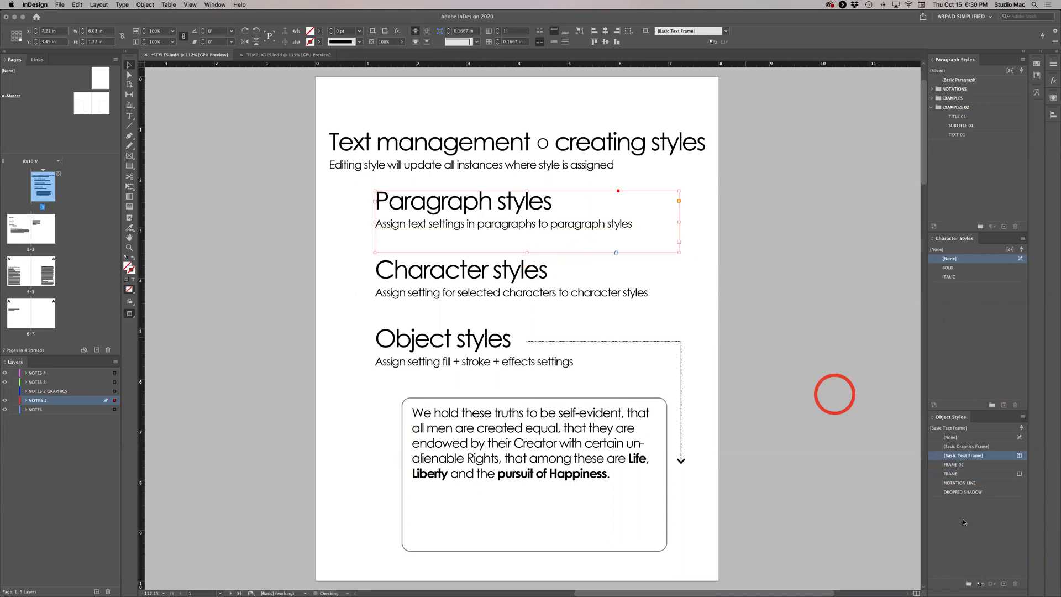
{"action": "left_click", "coordinate": [983, 465]}
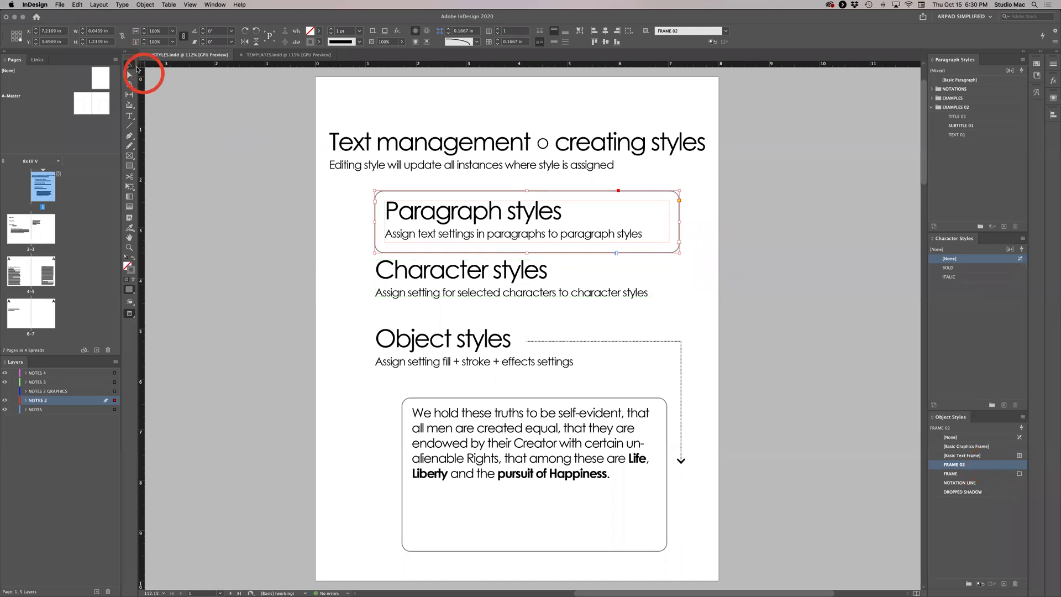
{"action": "left_click", "coordinate": [237, 174]}
{"action": "scroll", "coordinate": [237, 175], "scroll_direction": "left", "scroll_amount": 2}
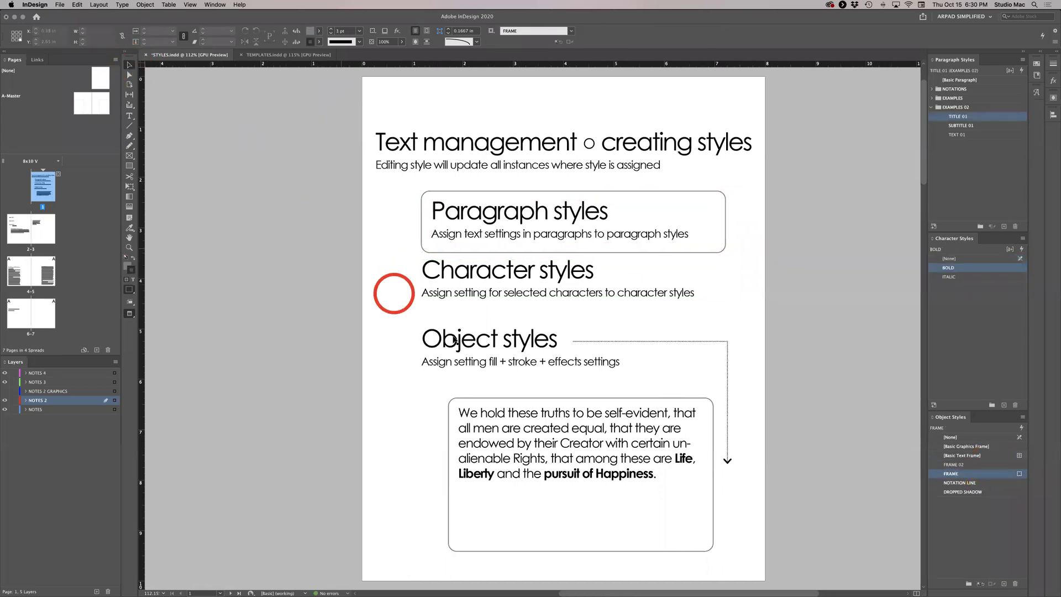